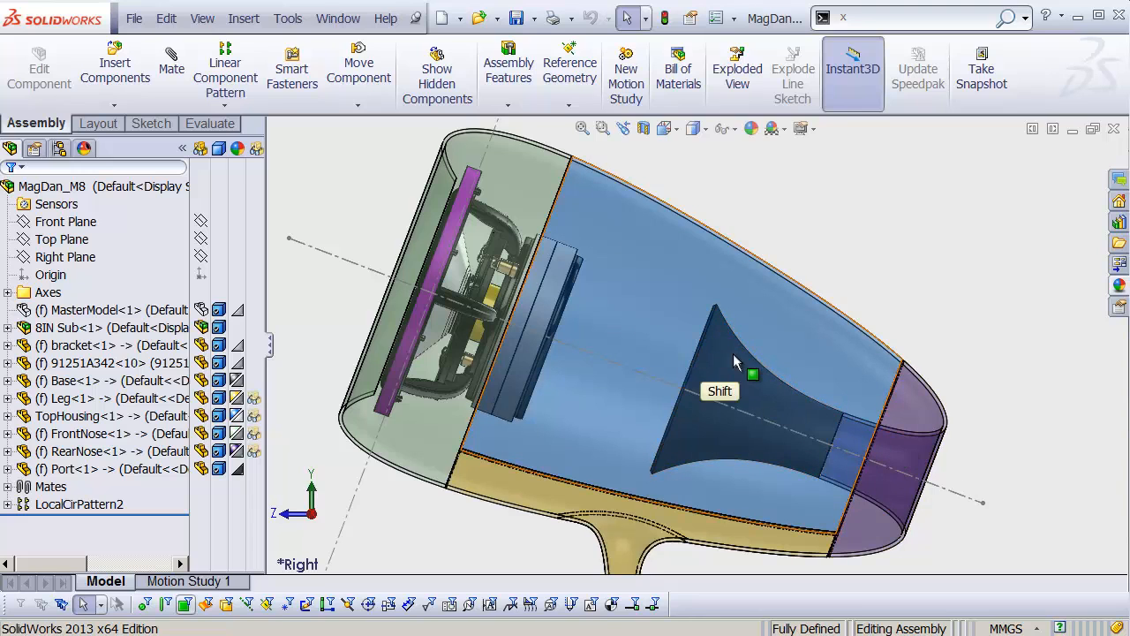
shift+middle_drag(726, 353, 651, 411)
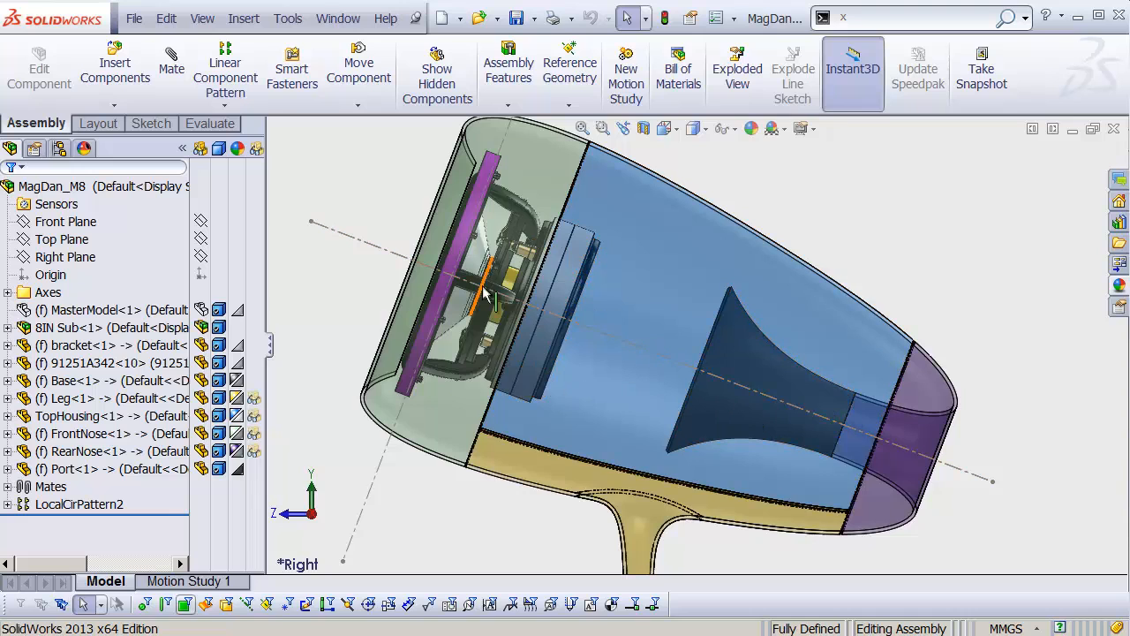
shift+middle_drag(943, 320, 929, 339)
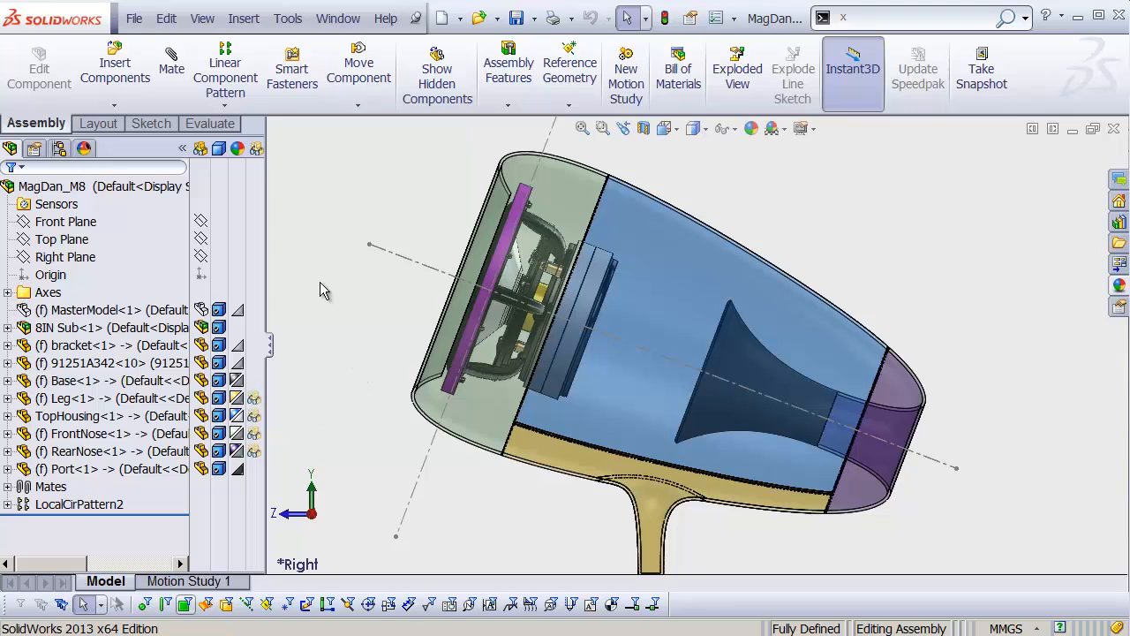
Insert a new part into the assembly on the Front Plane and discard its automatically opened sketch.
click(113, 104)
click(137, 145)
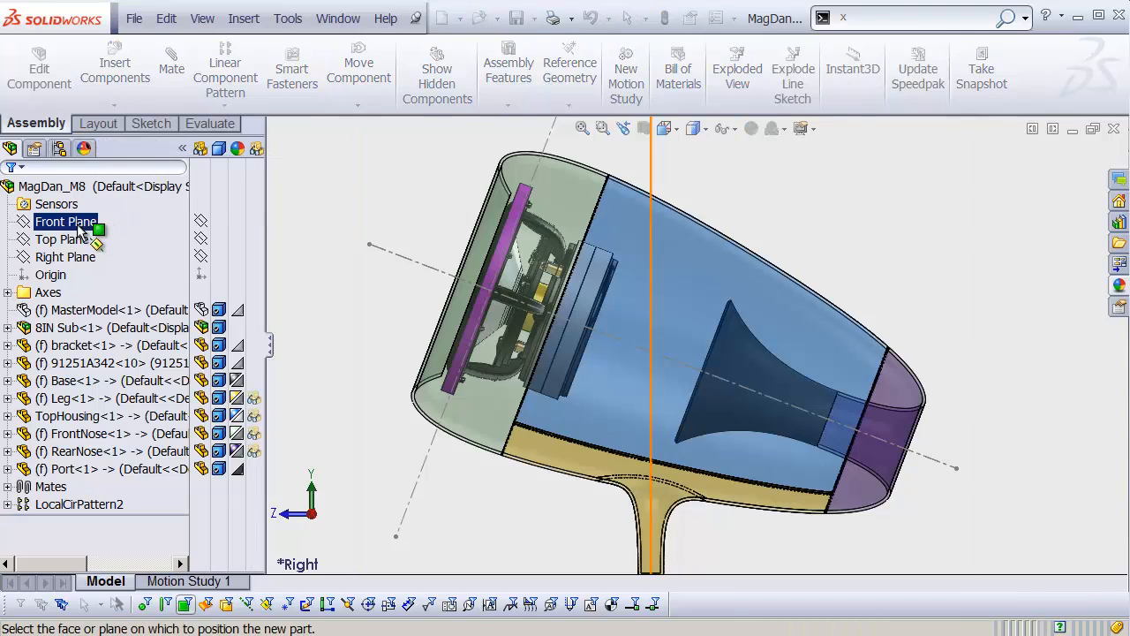
click(79, 227)
click(1081, 181)
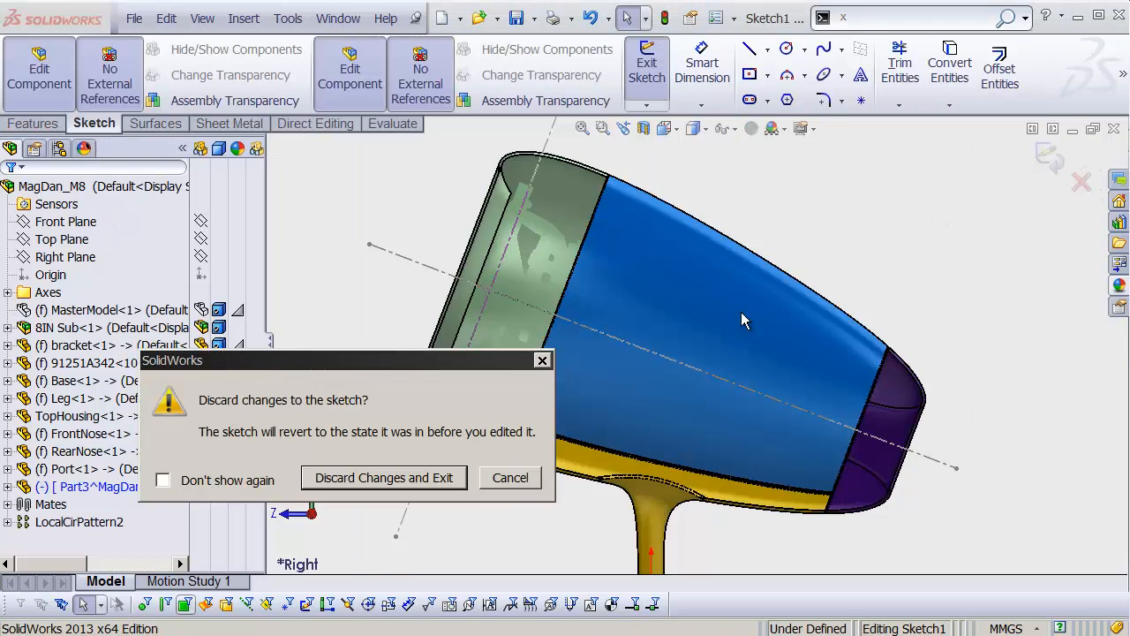
click(447, 477)
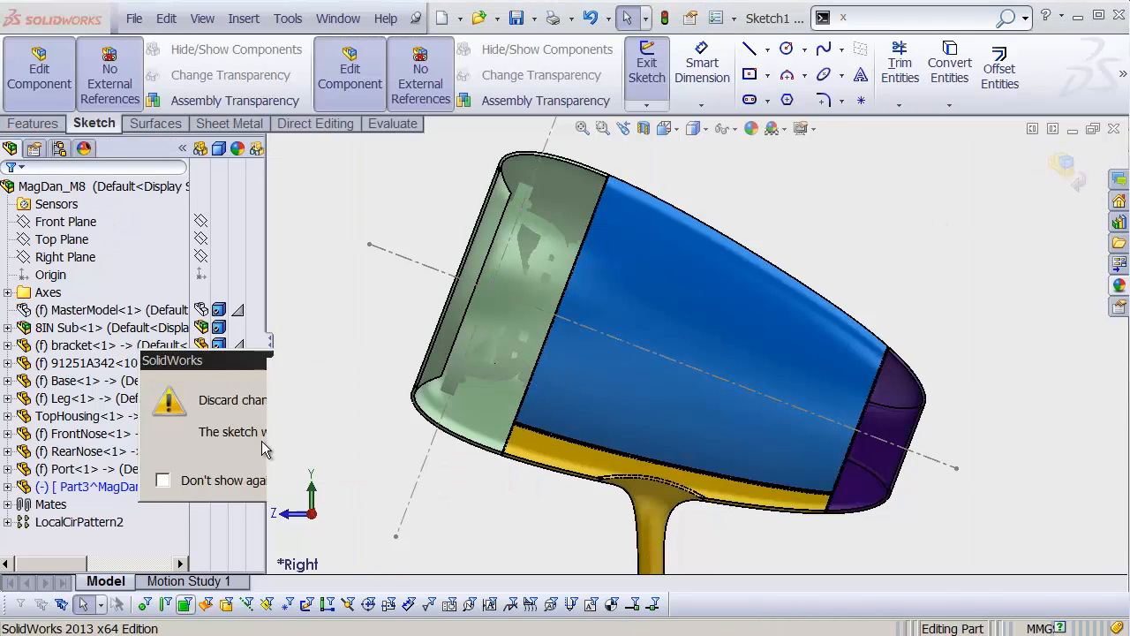
Rename the new in-context part as analytical.
click(124, 489)
click(123, 489)
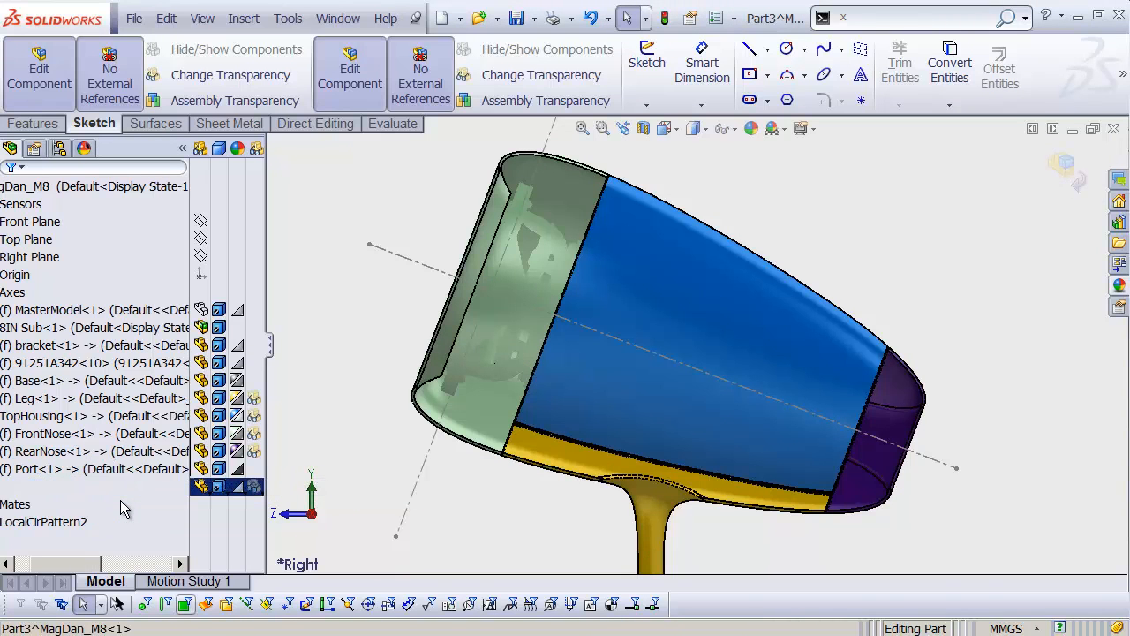
text(analytical)
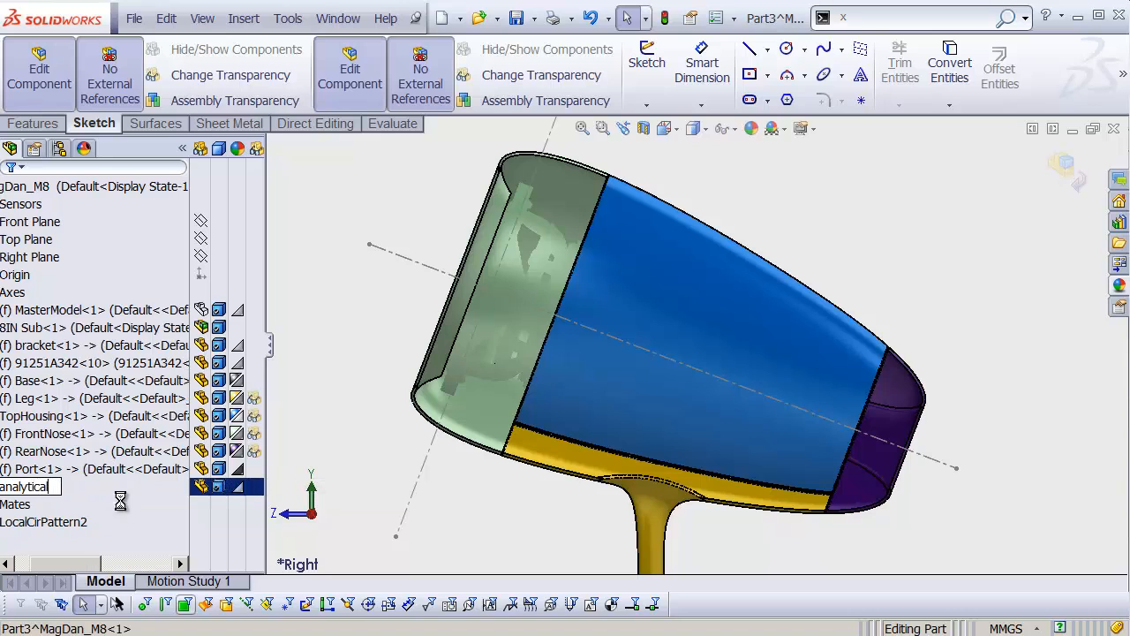
key(Return)
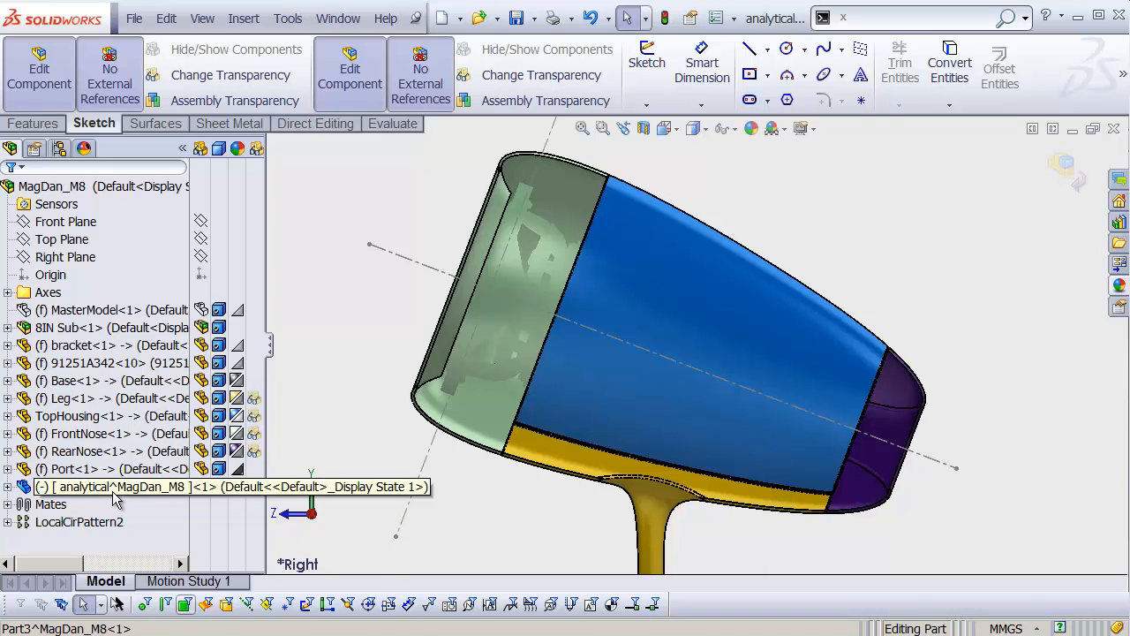
Save the analytical part to an external file and open it in its own window.
right_click(115, 489)
click(115, 600)
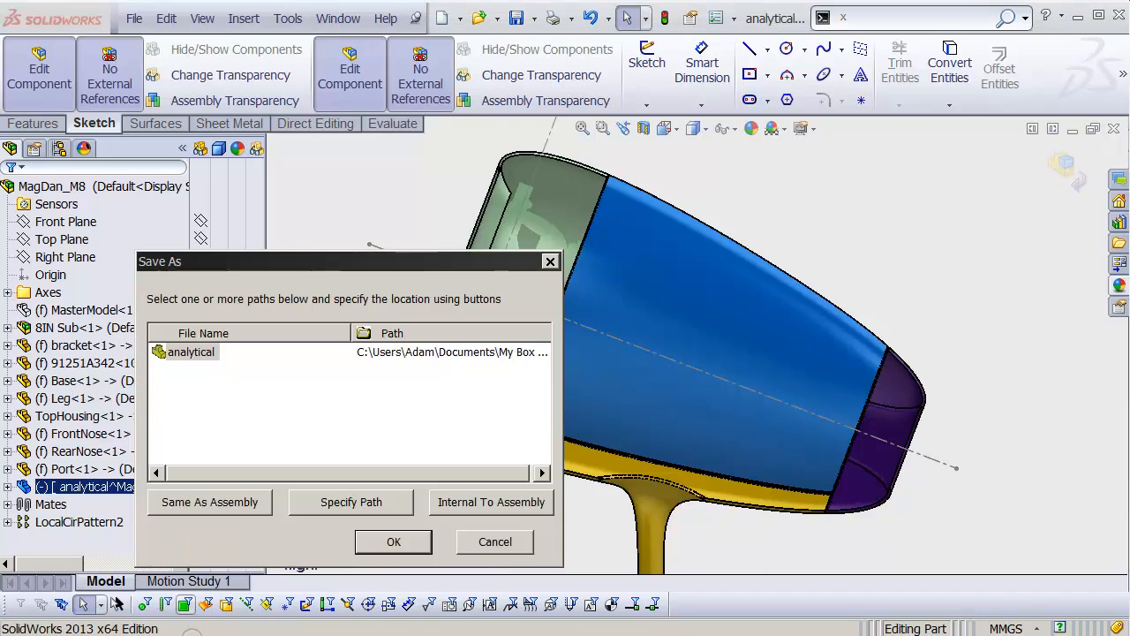
click(389, 541)
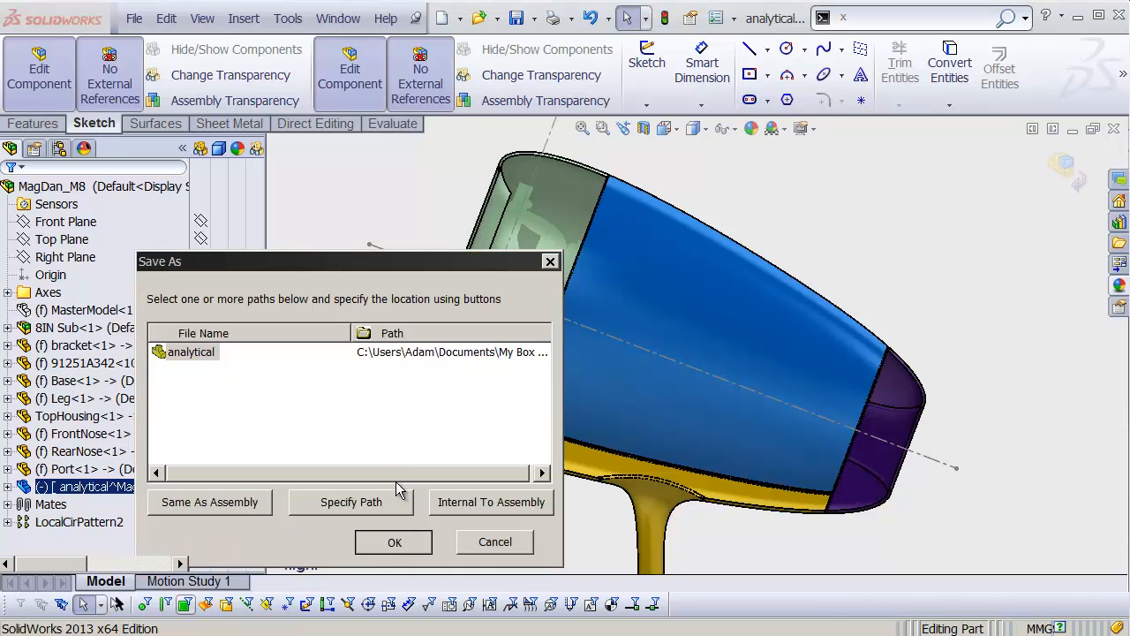
right_click(114, 487)
click(117, 439)
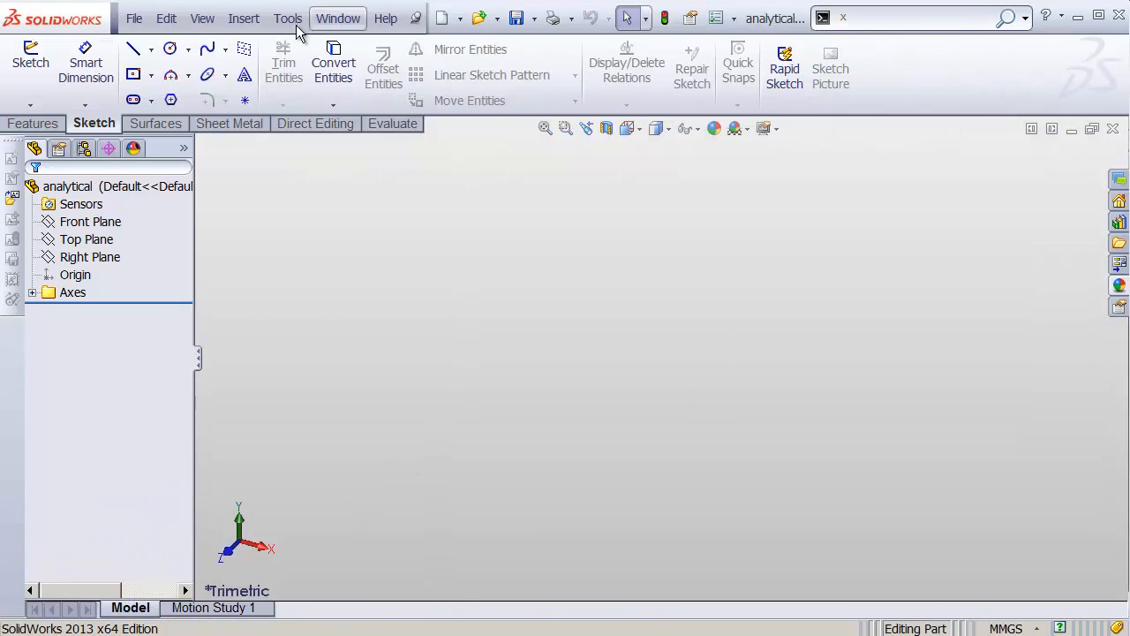
Insert MasterModel.sldprt into the part at the origin, transferring only its surface bodies.
click(244, 18)
click(337, 378)
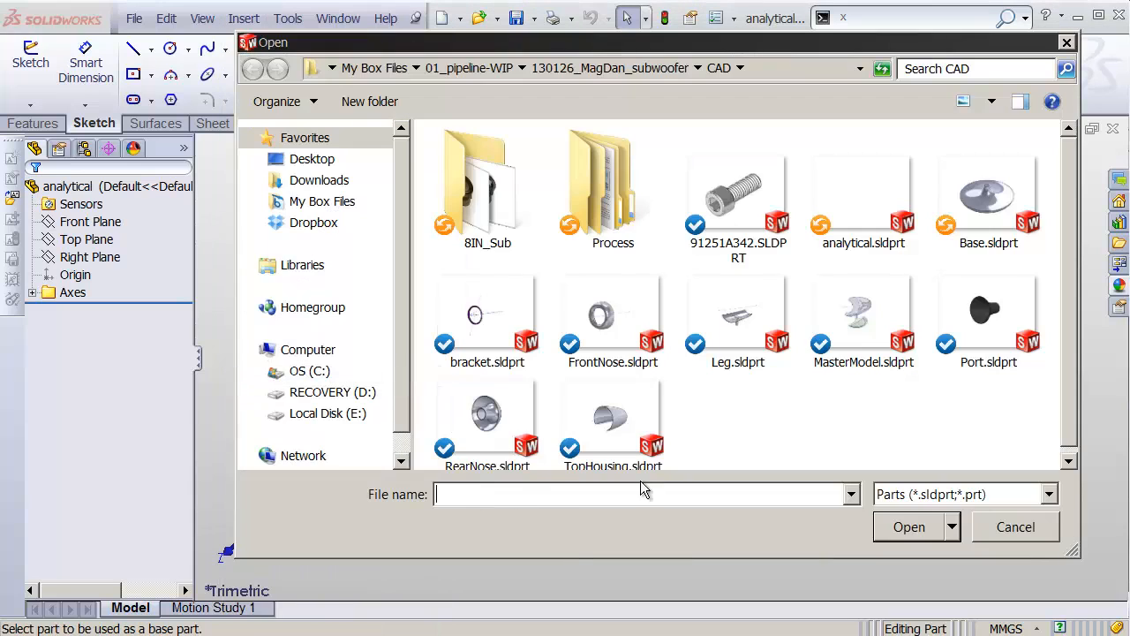
click(866, 353)
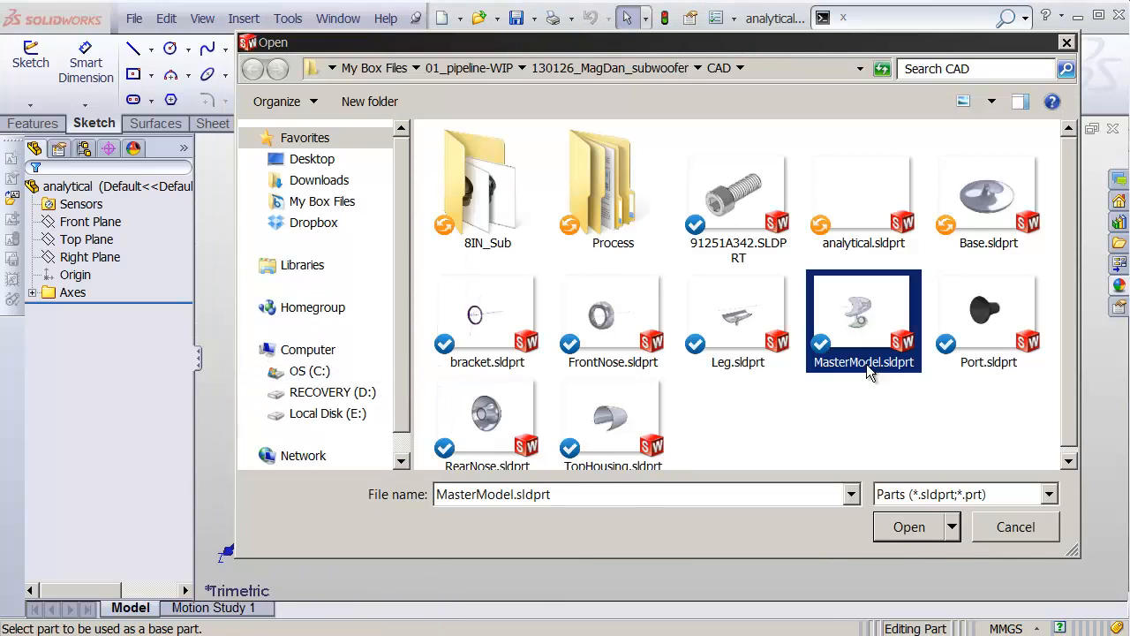
click(909, 528)
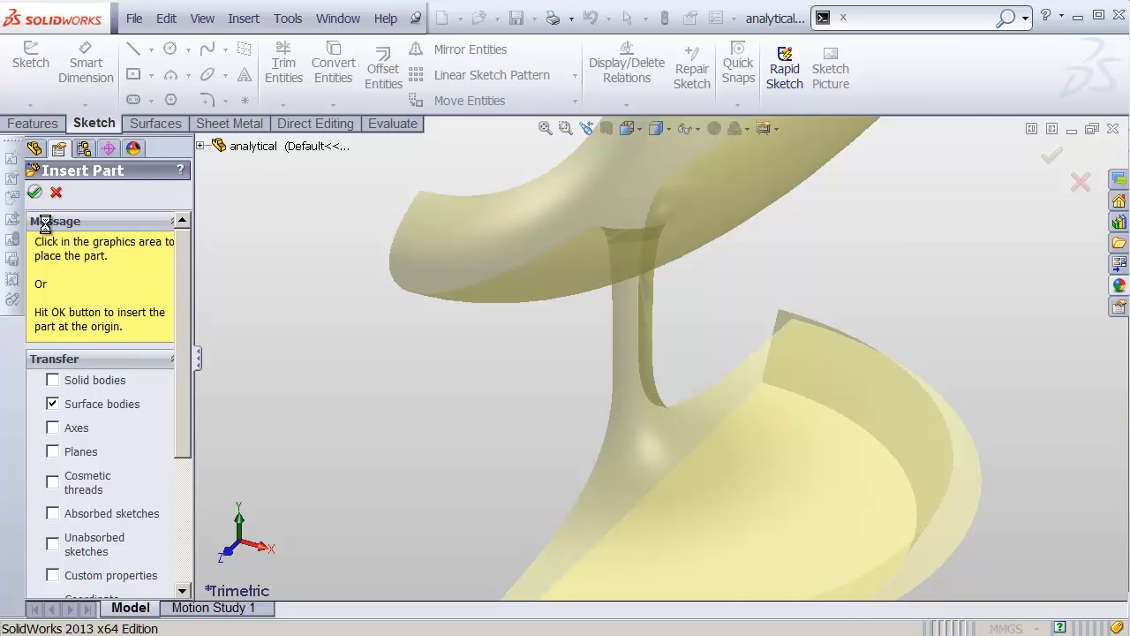
click(33, 192)
Delete the three surface bodies that form the leg and base, keeping only the housing surface.
middle_drag(485, 388, 401, 368)
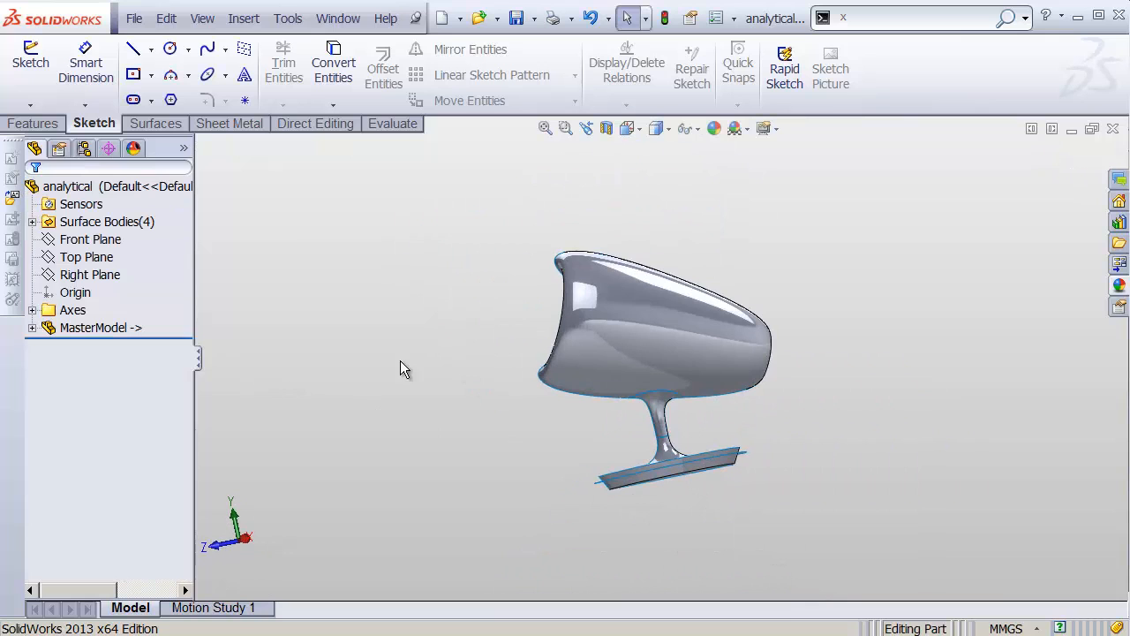
click(32, 222)
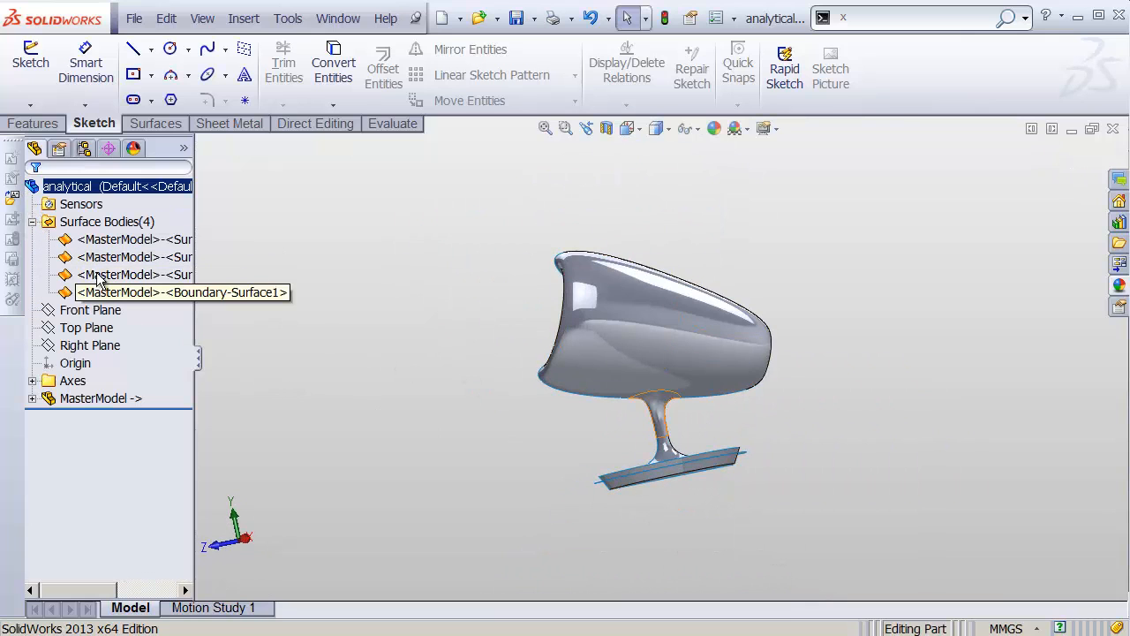
click(92, 274)
click(77, 294)
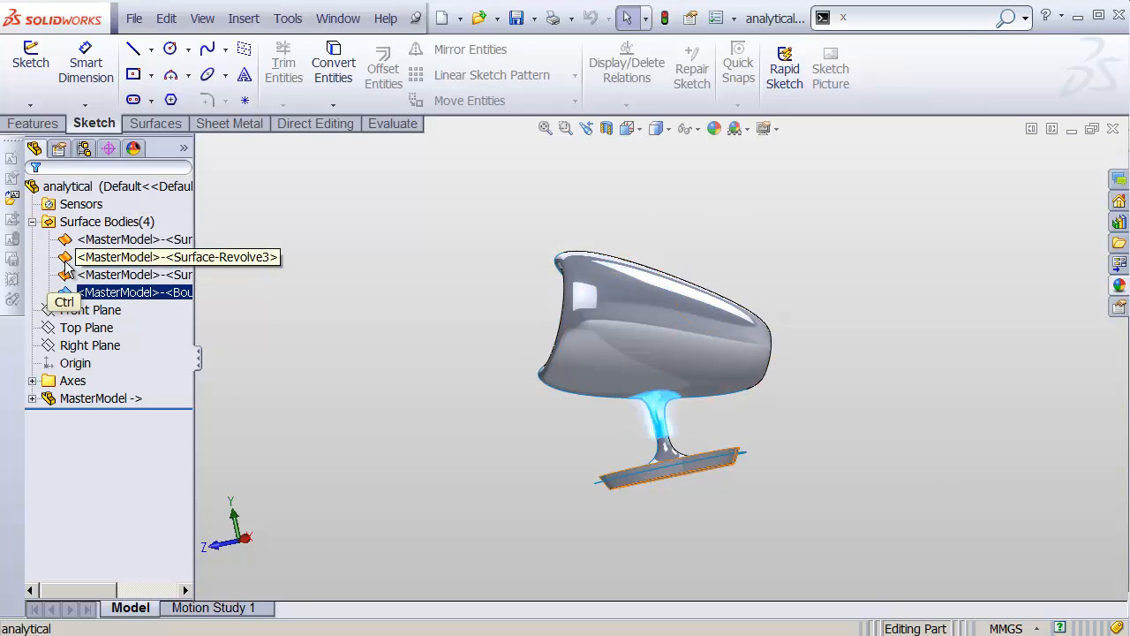
ctrl+click(64, 260)
ctrl+click(63, 243)
key(Delete)
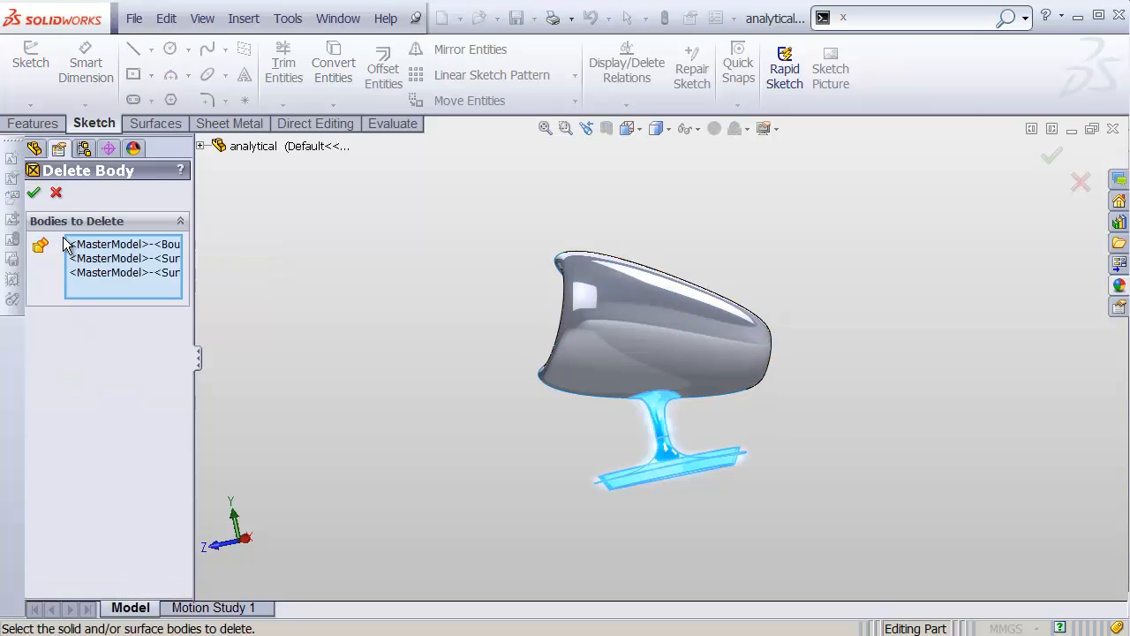
key(Return)
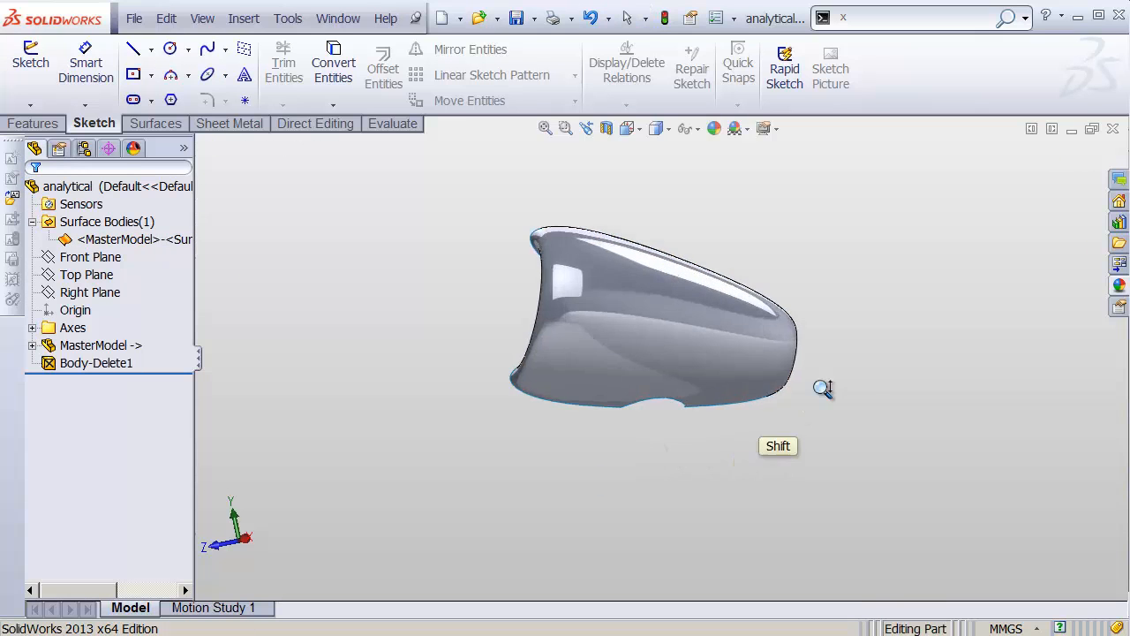
Untrim the curved leg cutout edge on the housing's underside, extending edges with 0% distance and merging with the original.
shift+middle_drag(822, 386, 744, 383)
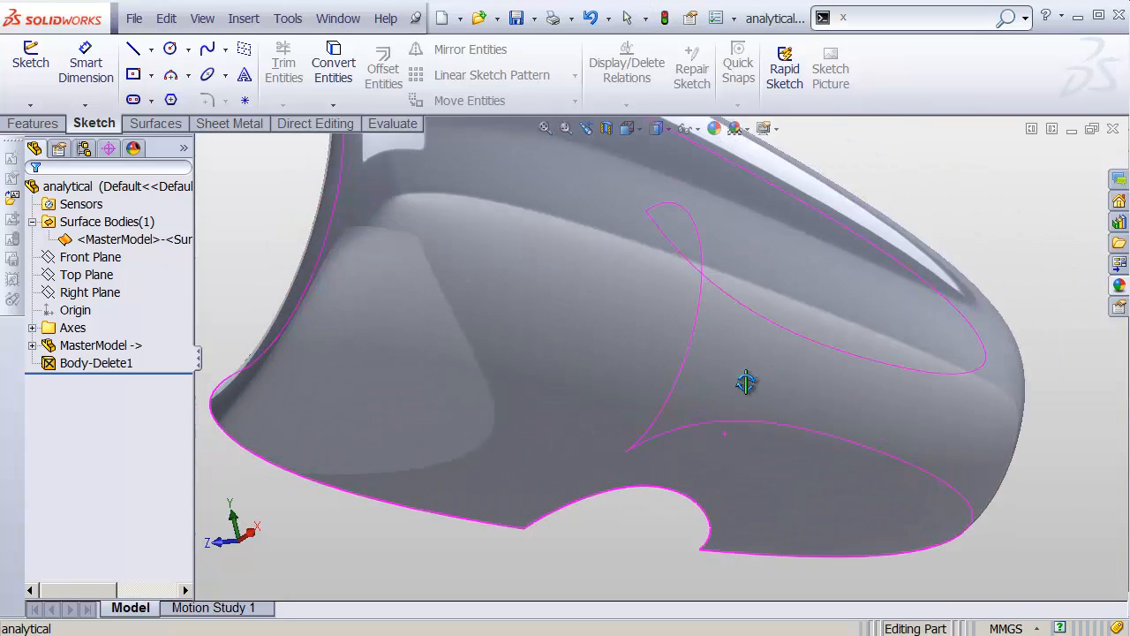
click(163, 128)
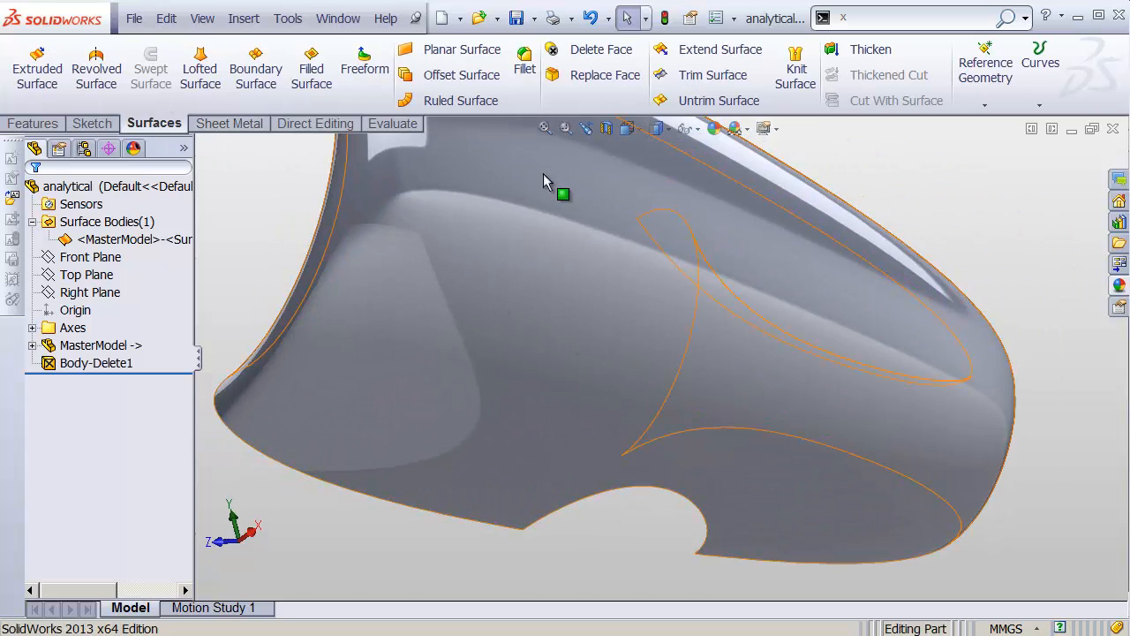
click(717, 101)
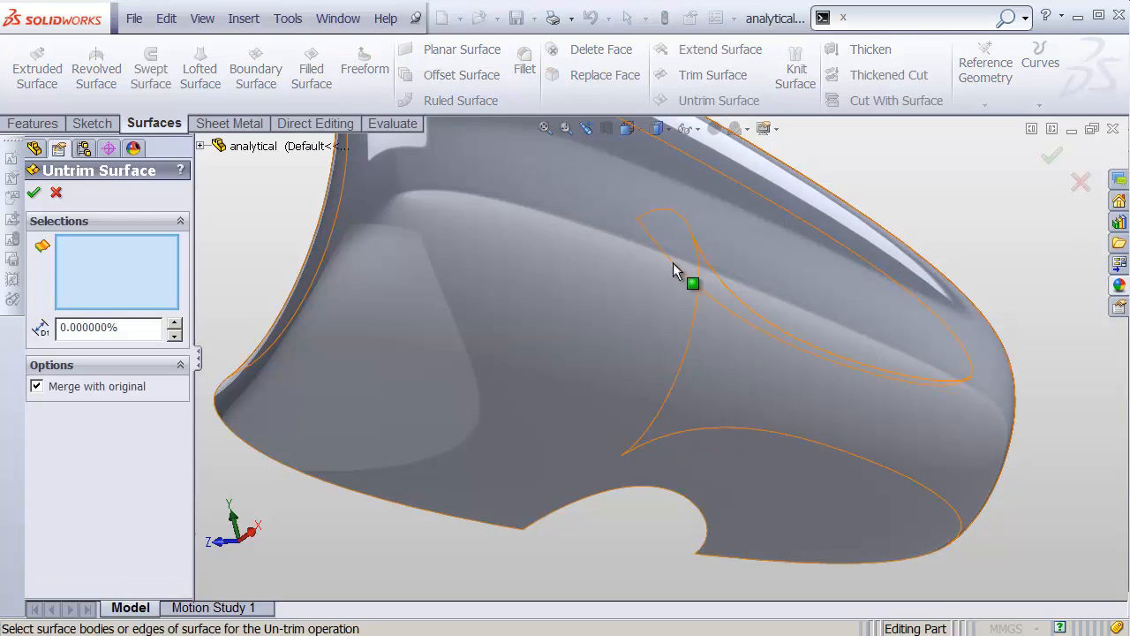
click(606, 503)
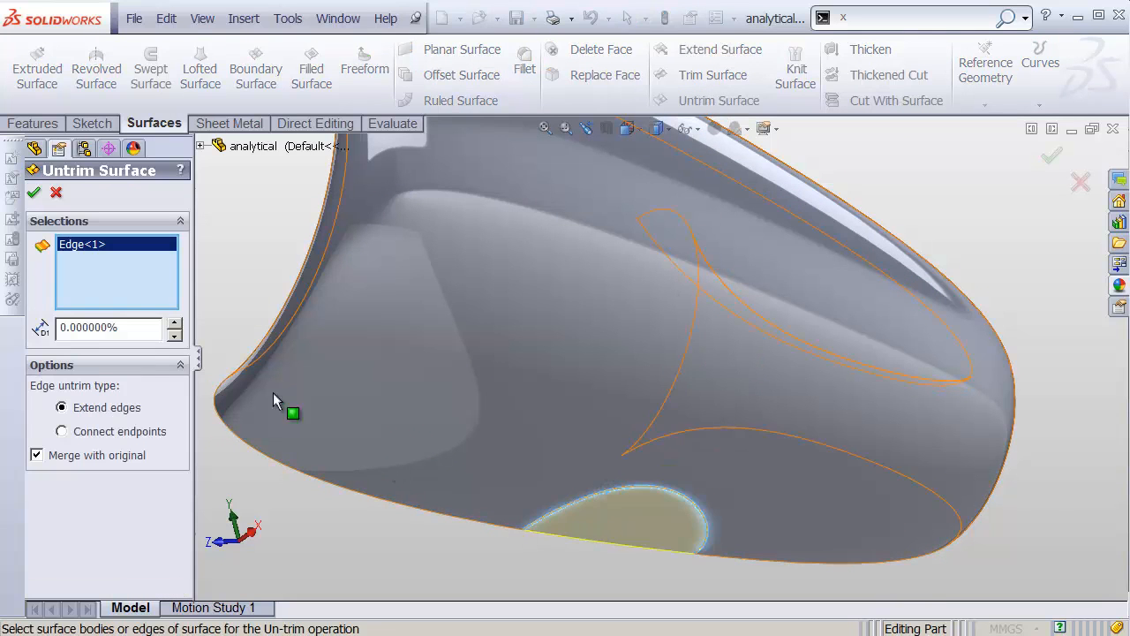
key(Return)
Mirror the half housing surface body about the Right Plane with the knit surfaces option on.
shift+middle_drag(692, 363, 652, 391)
mouse_move(651, 392)
middle_down()
mouse_move(729, 382)
mouse_move(700, 386)
middle_up()
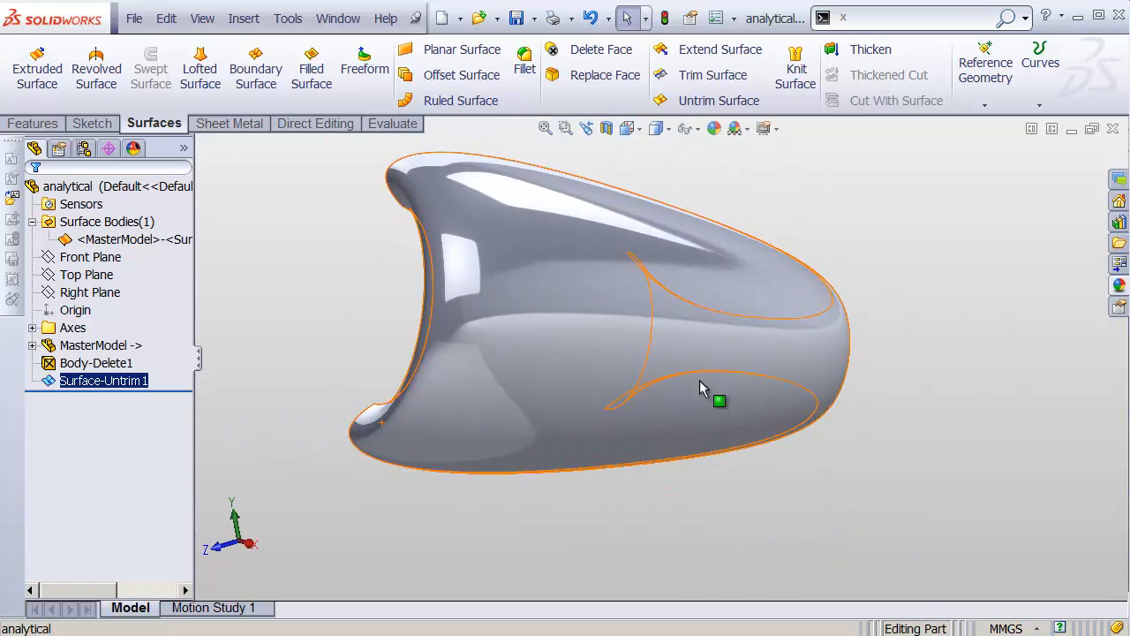
click(44, 125)
click(747, 99)
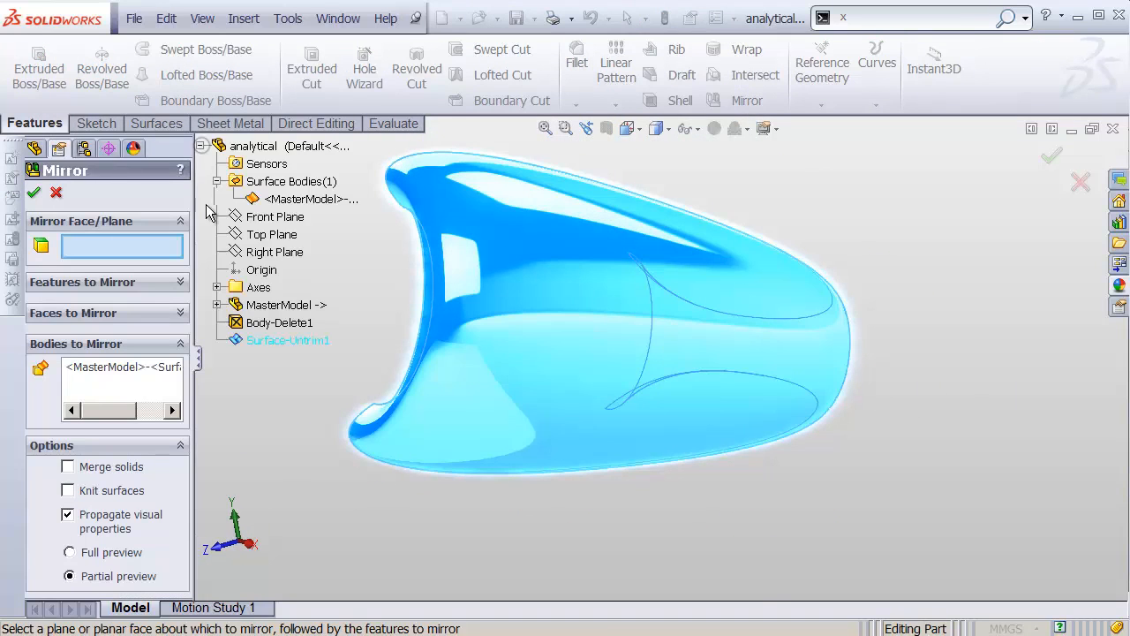
click(270, 251)
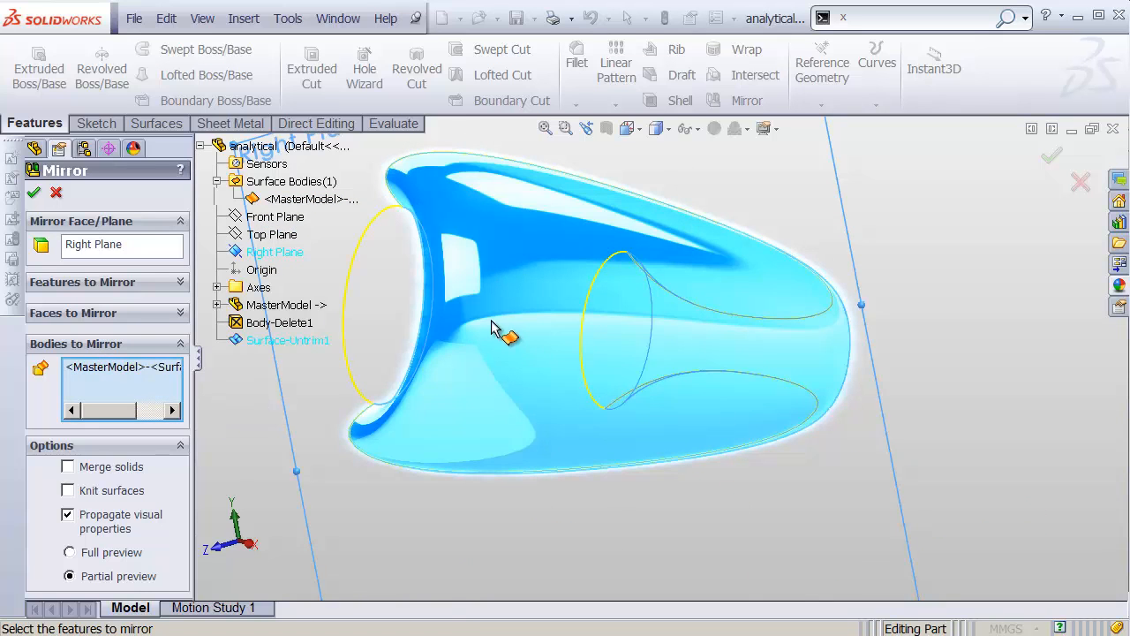
click(106, 491)
click(33, 193)
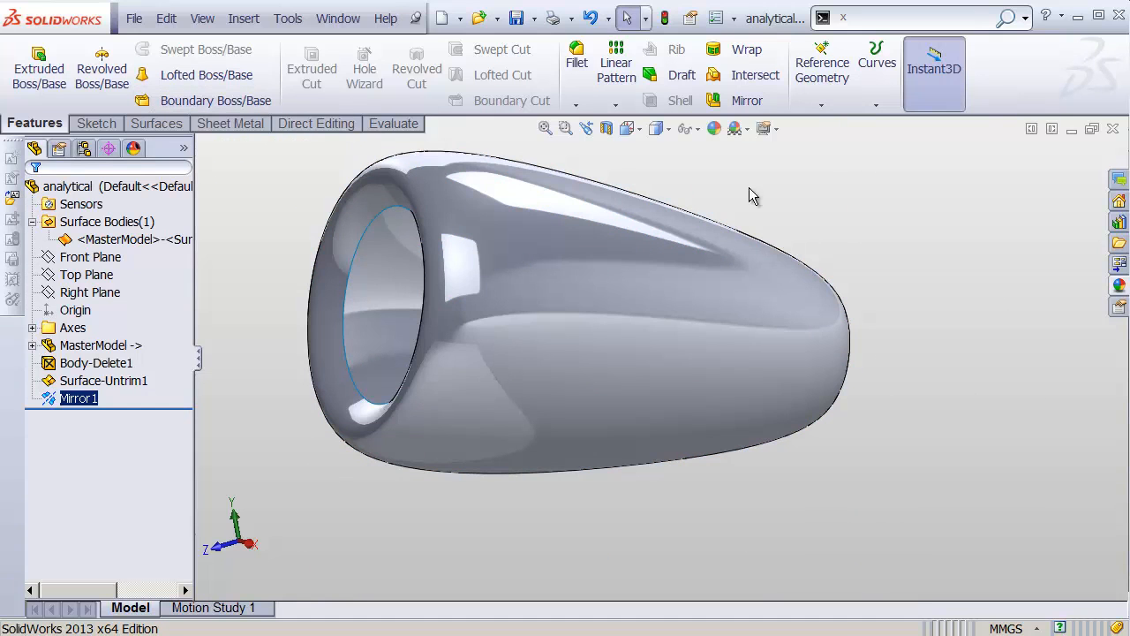
Apply the slab_blue appearance to the whole mirrored housing surface body.
click(1118, 287)
drag(951, 525, 676, 349)
click(672, 339)
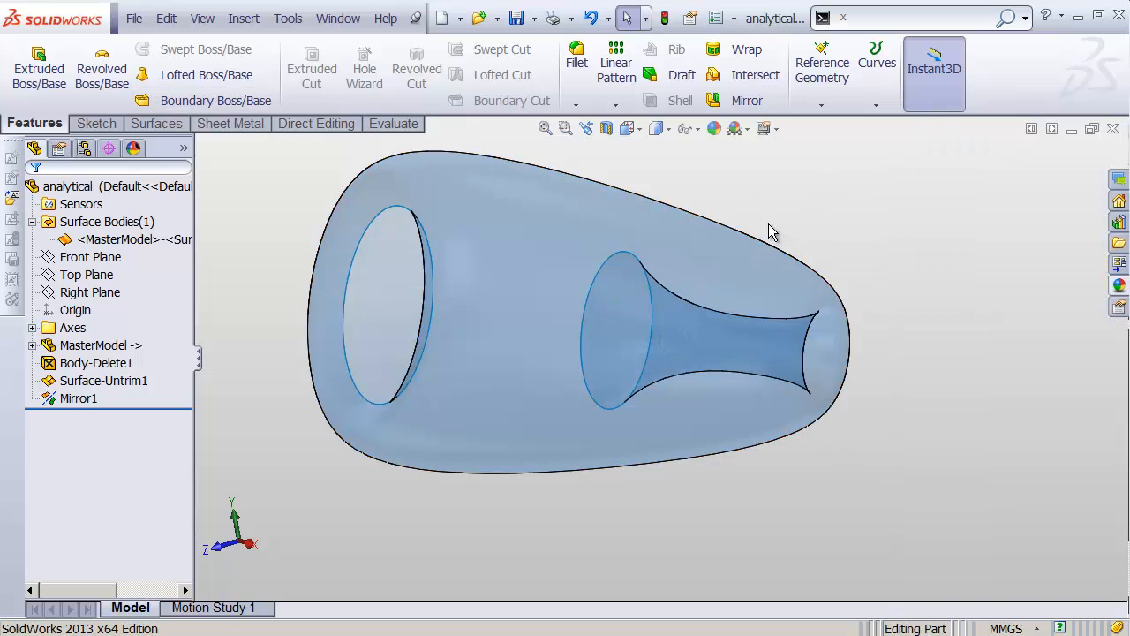
Copy the housing face with a 0 mm Offset Surface and hide the original MasterModel surface body.
click(155, 125)
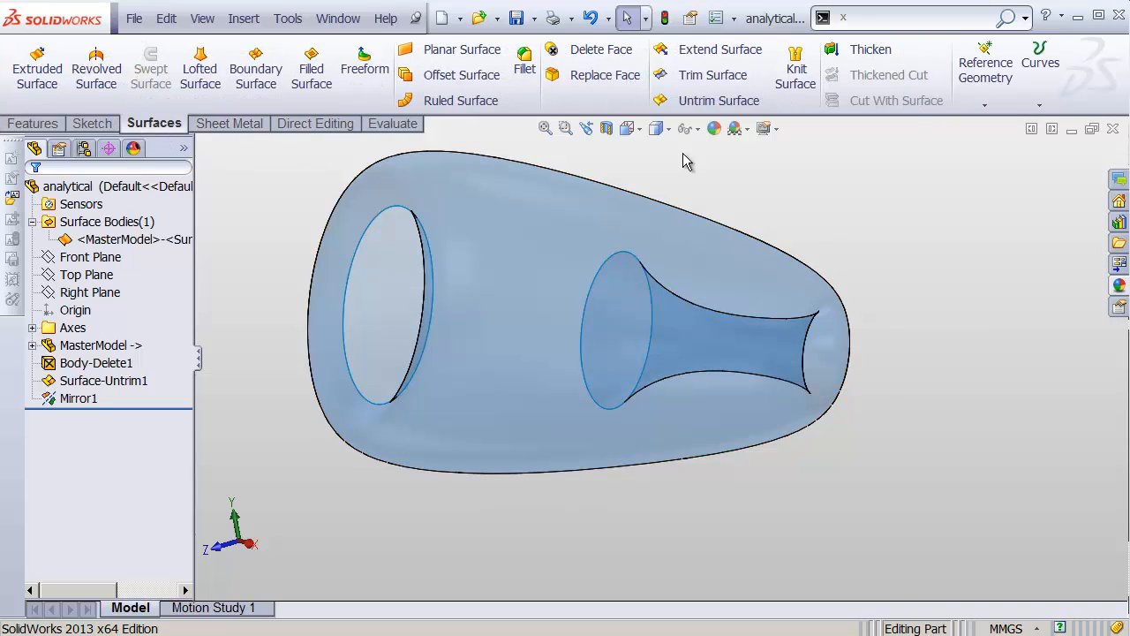
click(461, 75)
click(536, 261)
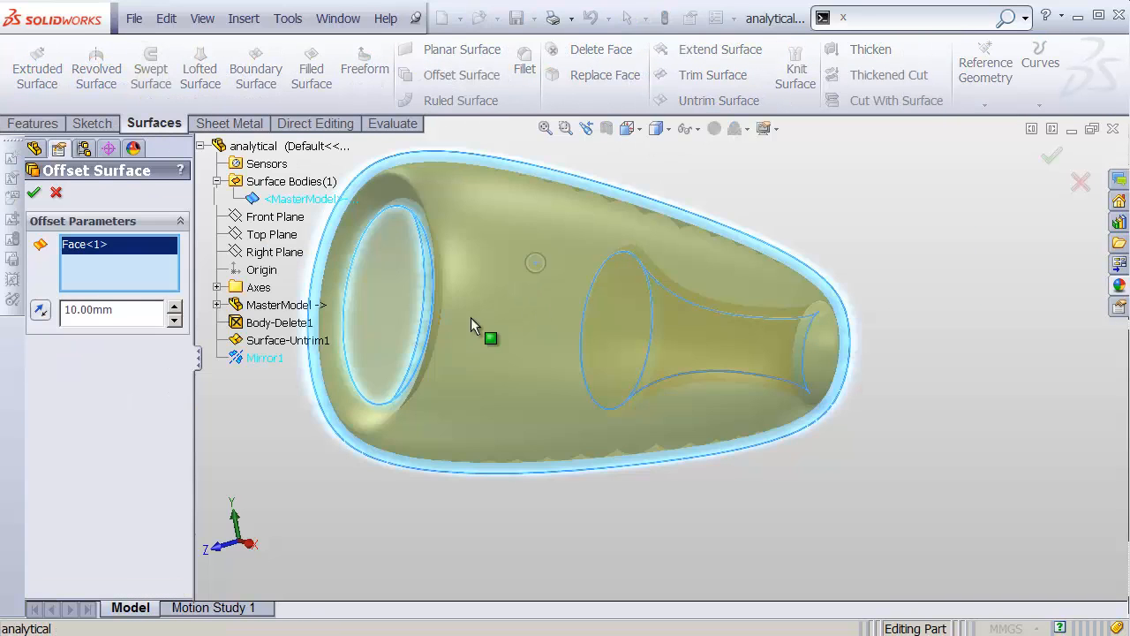
double_click(97, 312)
text(0)
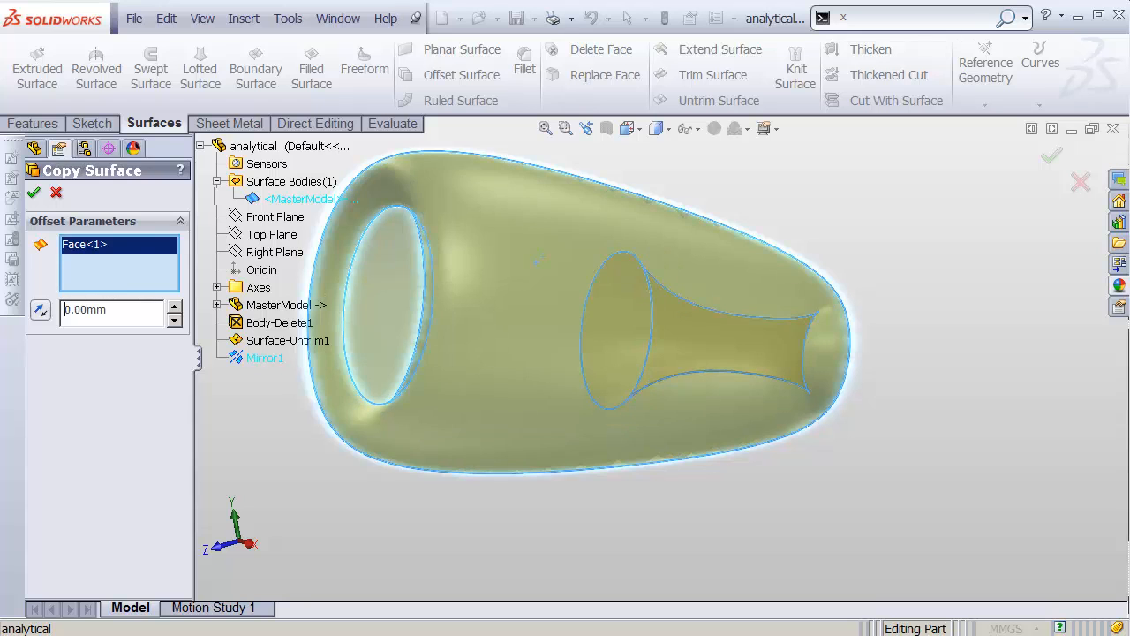
click(34, 194)
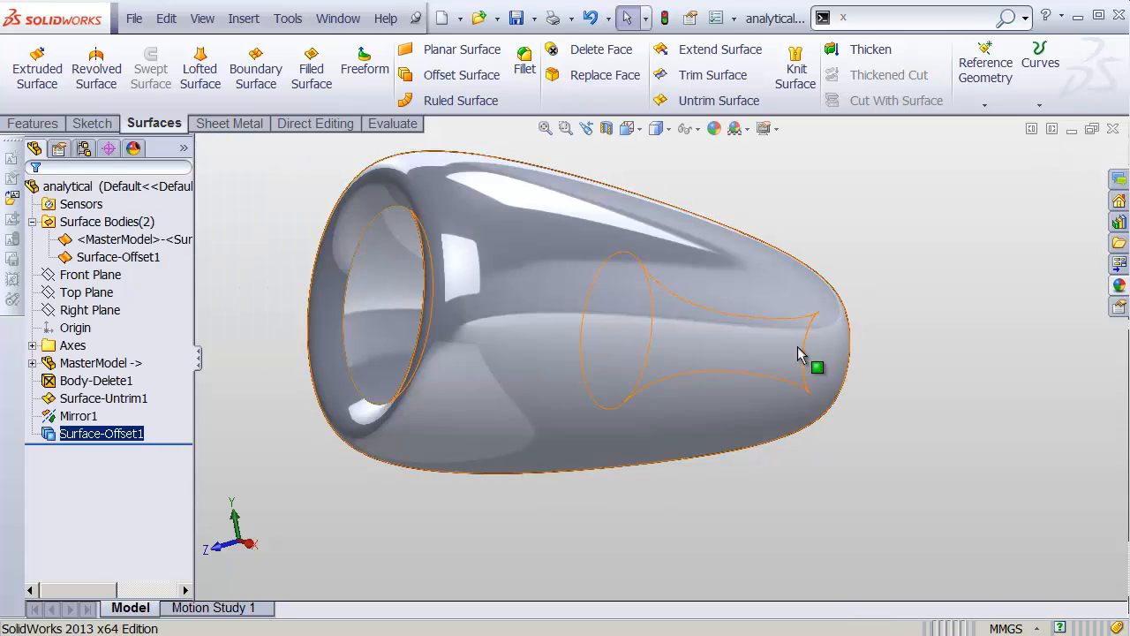
right_click(106, 247)
click(118, 218)
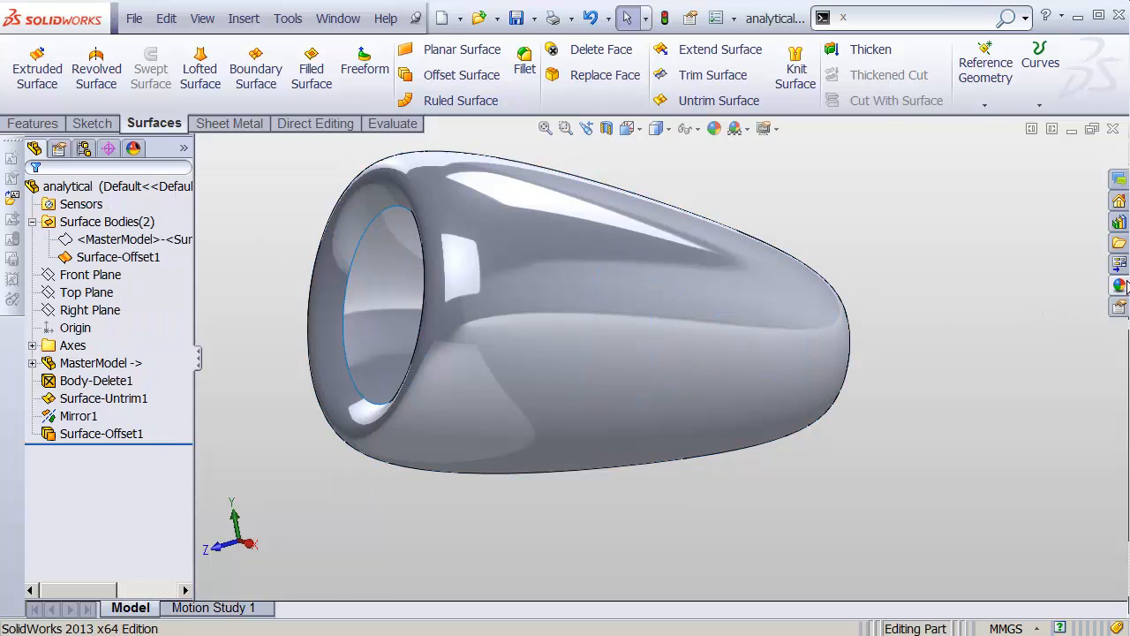
Apply the yellow slab appearance to the whole offset copy of the housing surface body.
click(1125, 284)
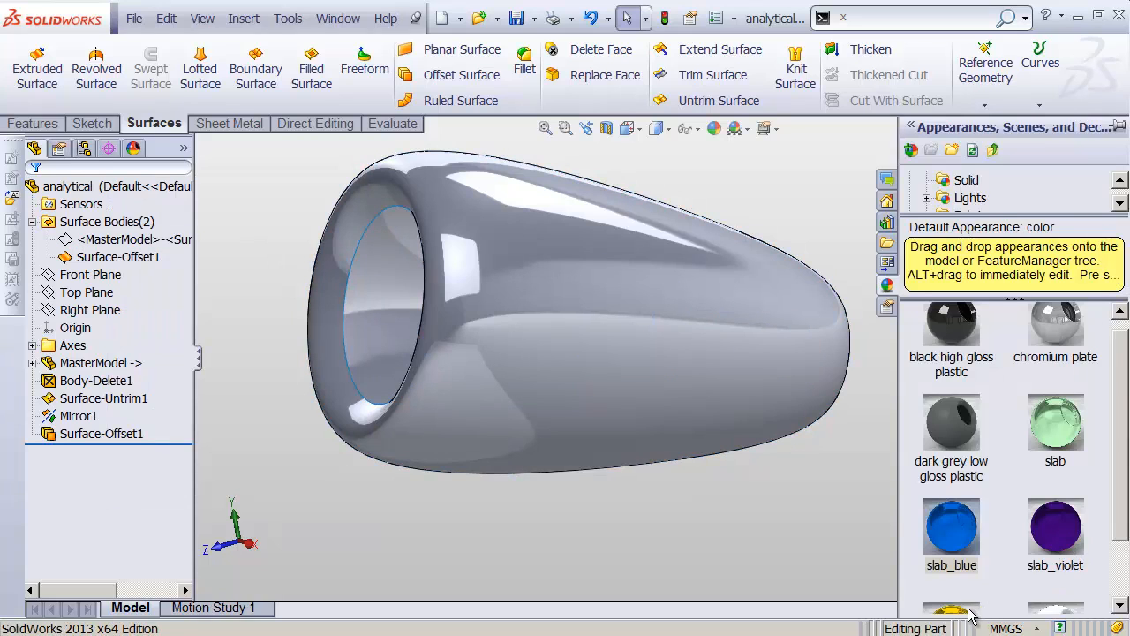
drag(968, 615, 664, 296)
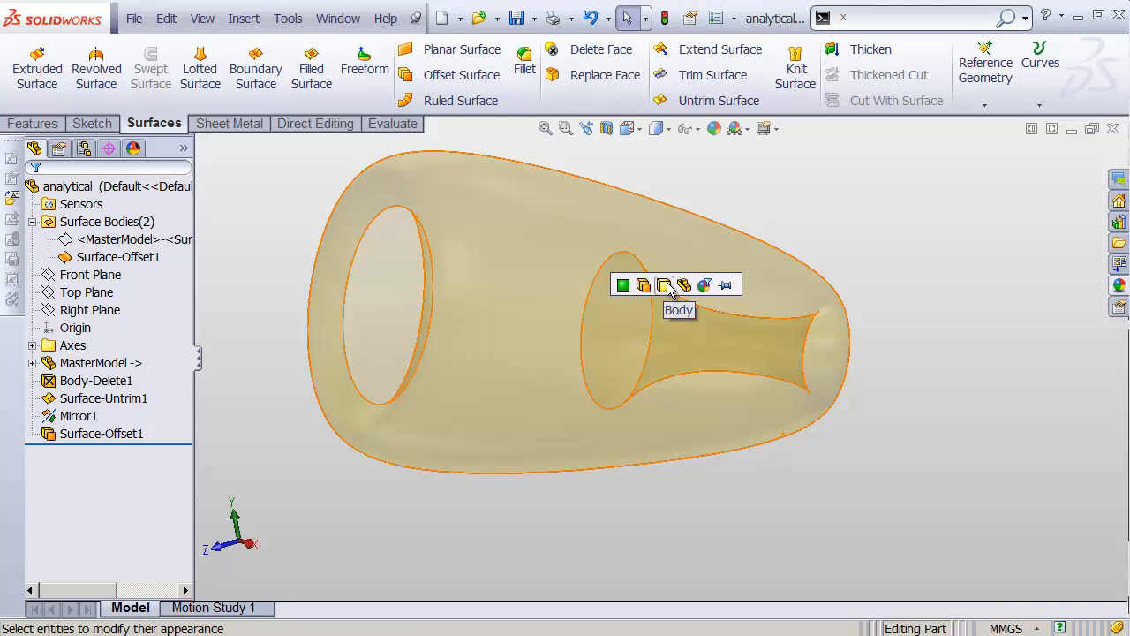
click(665, 288)
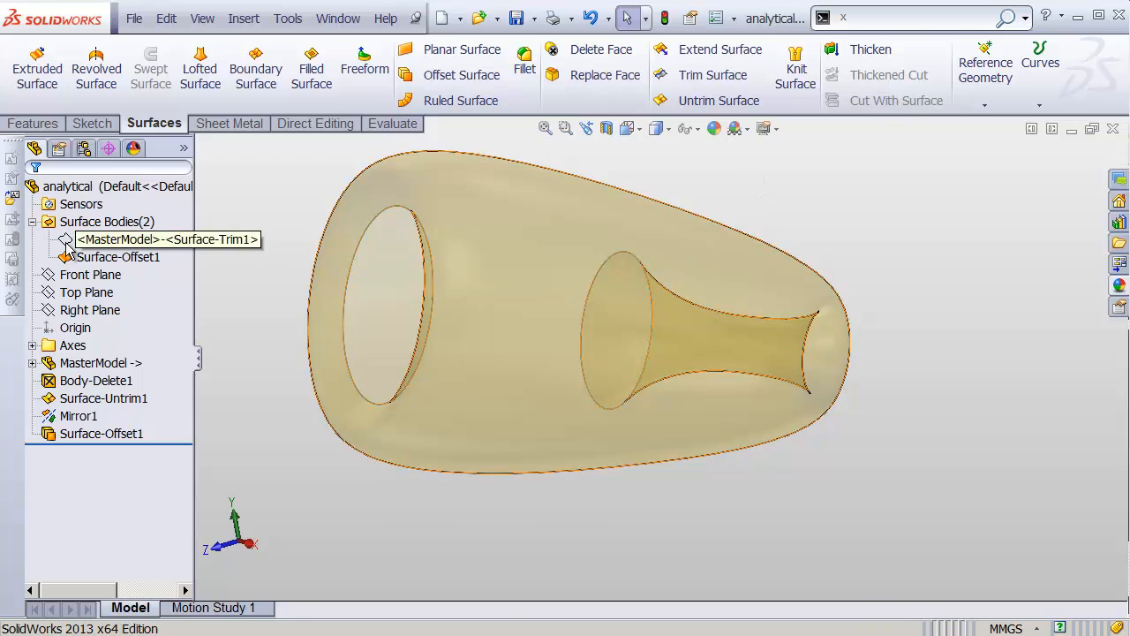
Show the original MasterModel surface body and hide the offset surface copy.
click(97, 239)
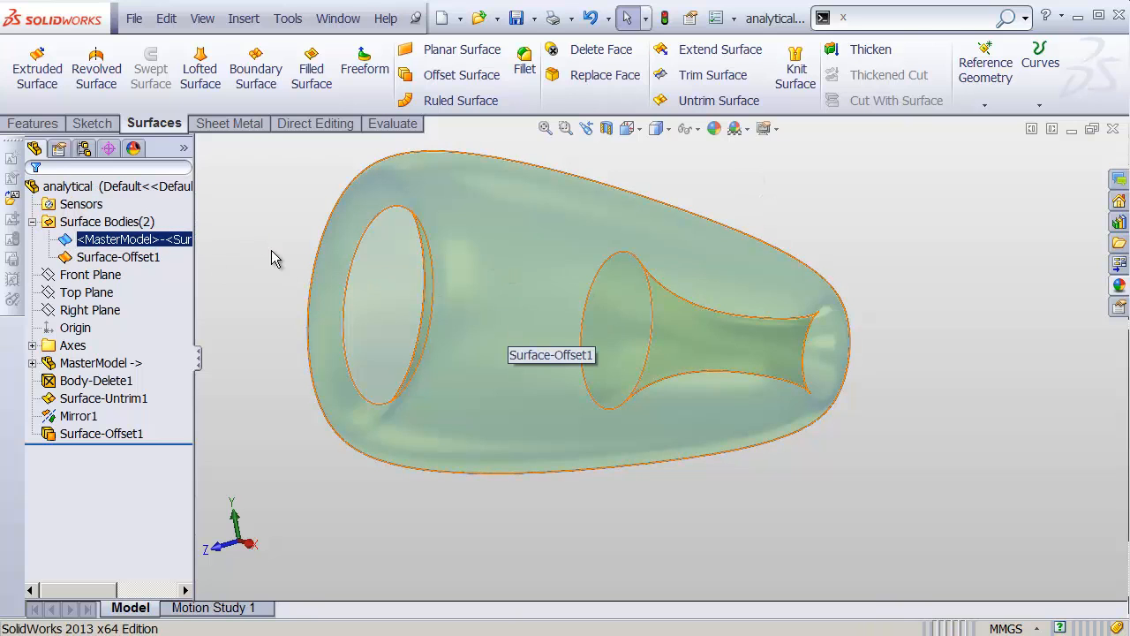
right_click(84, 258)
click(86, 226)
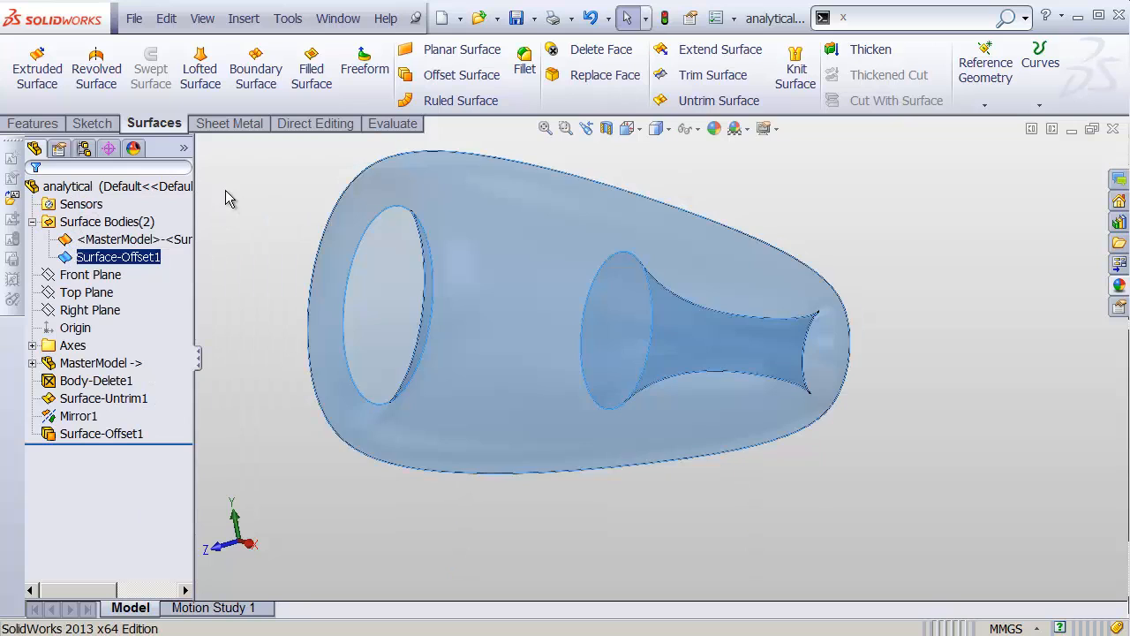
click(331, 486)
mouse_move(492, 462)
middle_down()
mouse_move(522, 466)
mouse_move(481, 452)
middle_up()
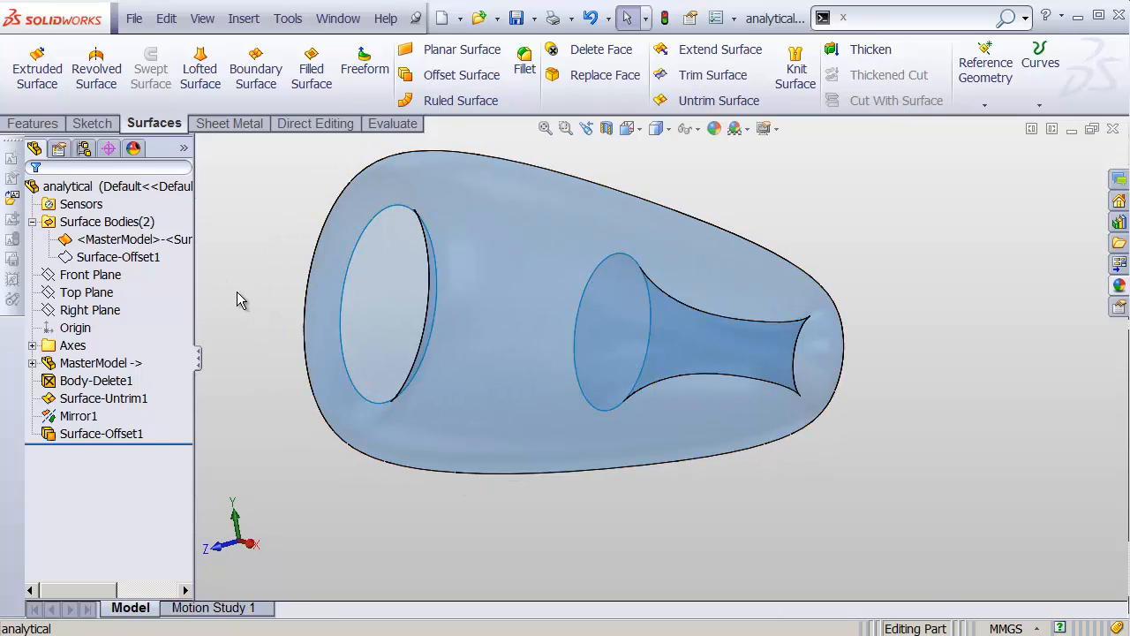
Close the circular opening at the housing's large end with a Planar Surface bounded by its circular edge.
click(410, 51)
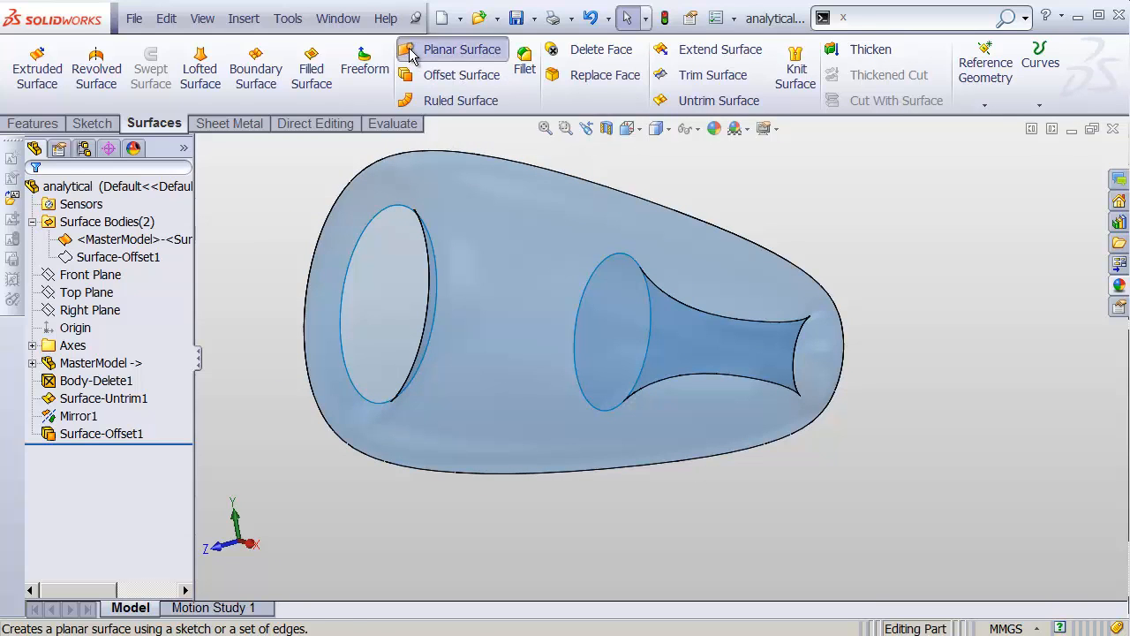
click(380, 221)
middle_drag(757, 366, 706, 353)
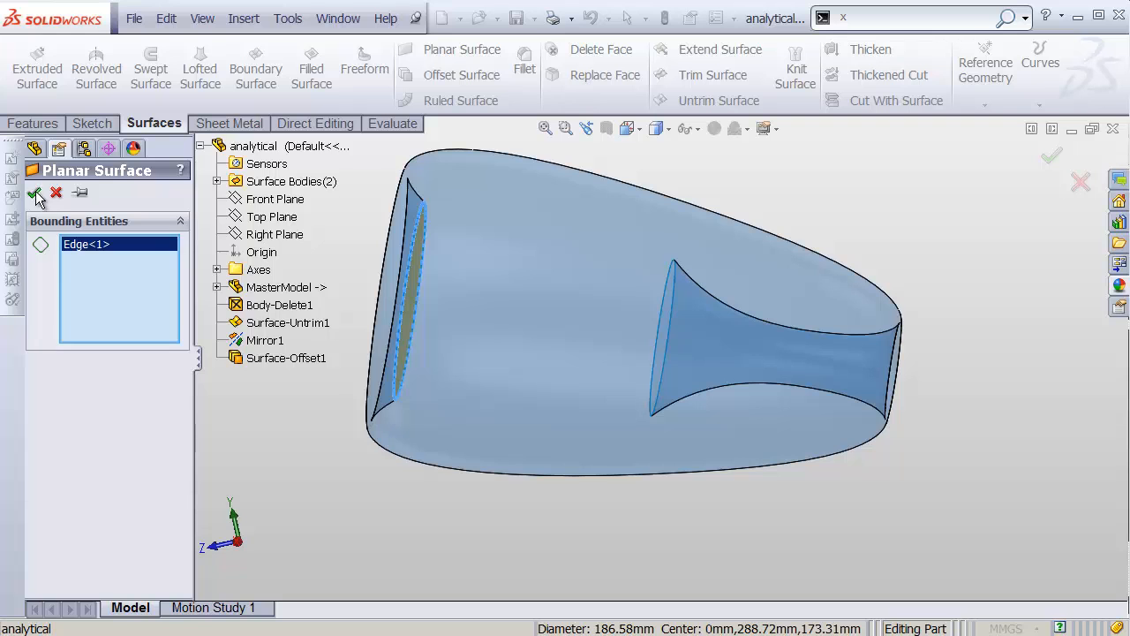
click(36, 196)
middle_drag(500, 312, 451, 178)
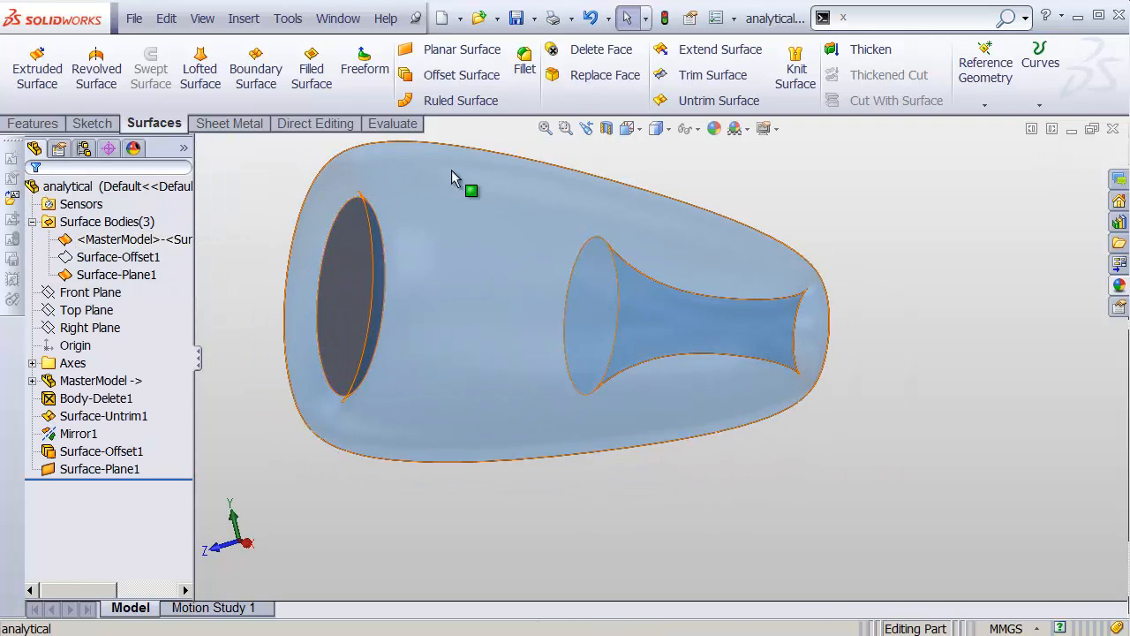
Create a Planar Surface from the circular edge at the wide end of the flared port inside the housing.
click(410, 53)
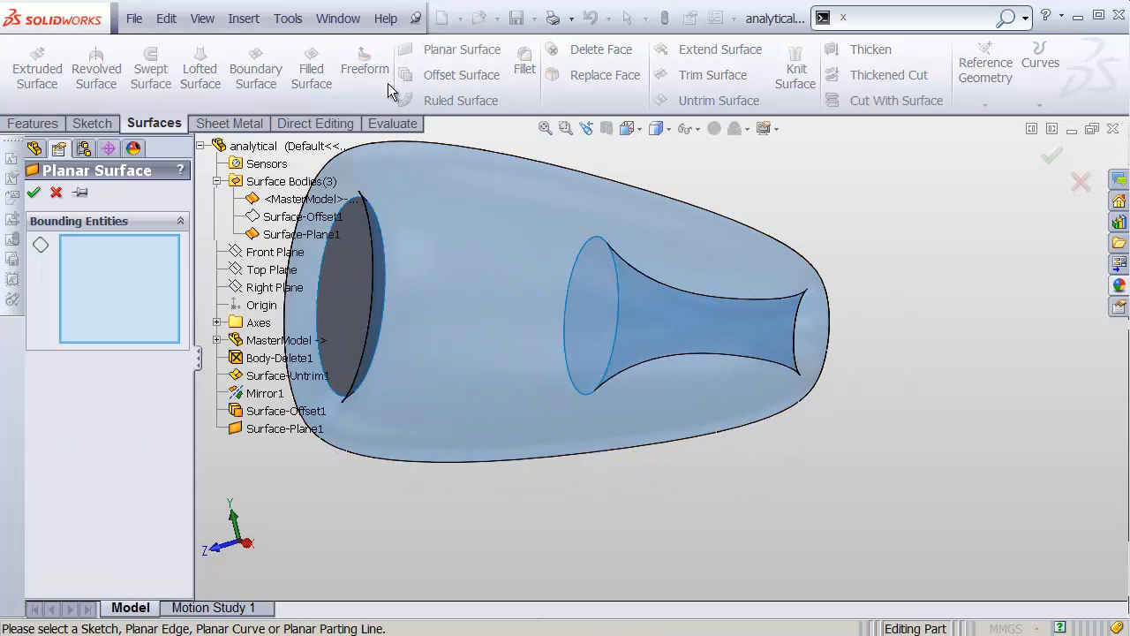
right_click(590, 251)
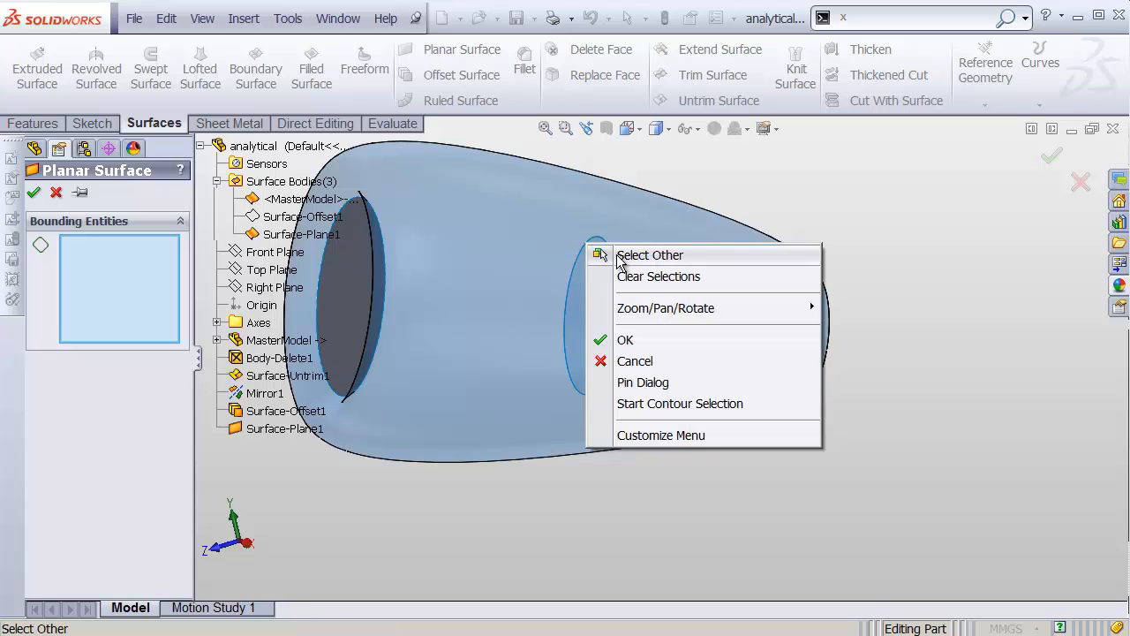
click(650, 255)
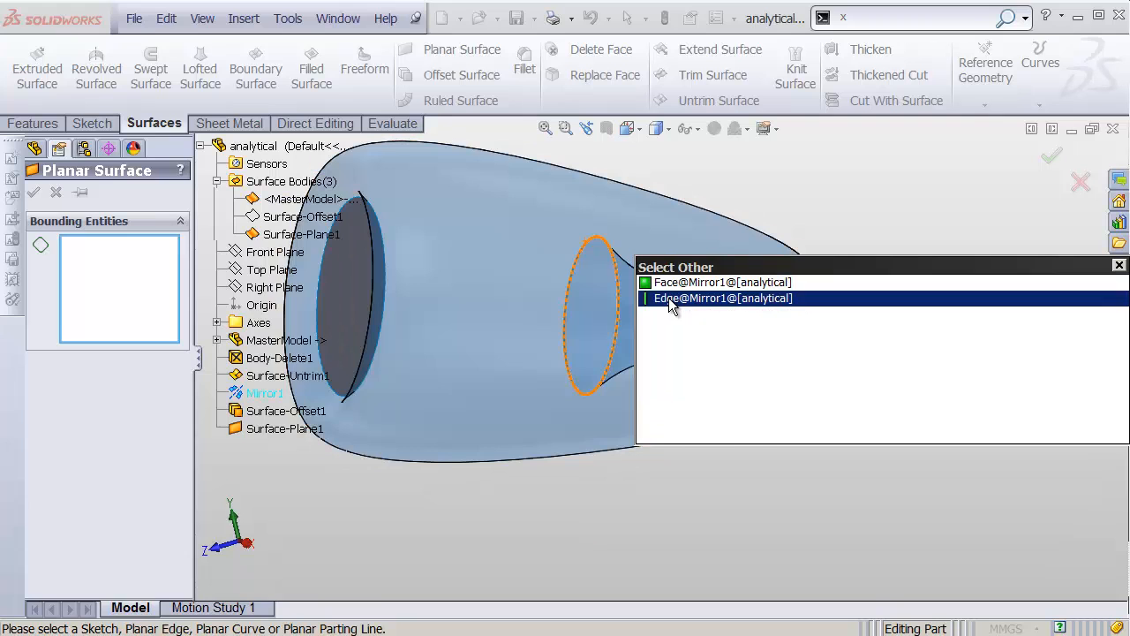
click(671, 299)
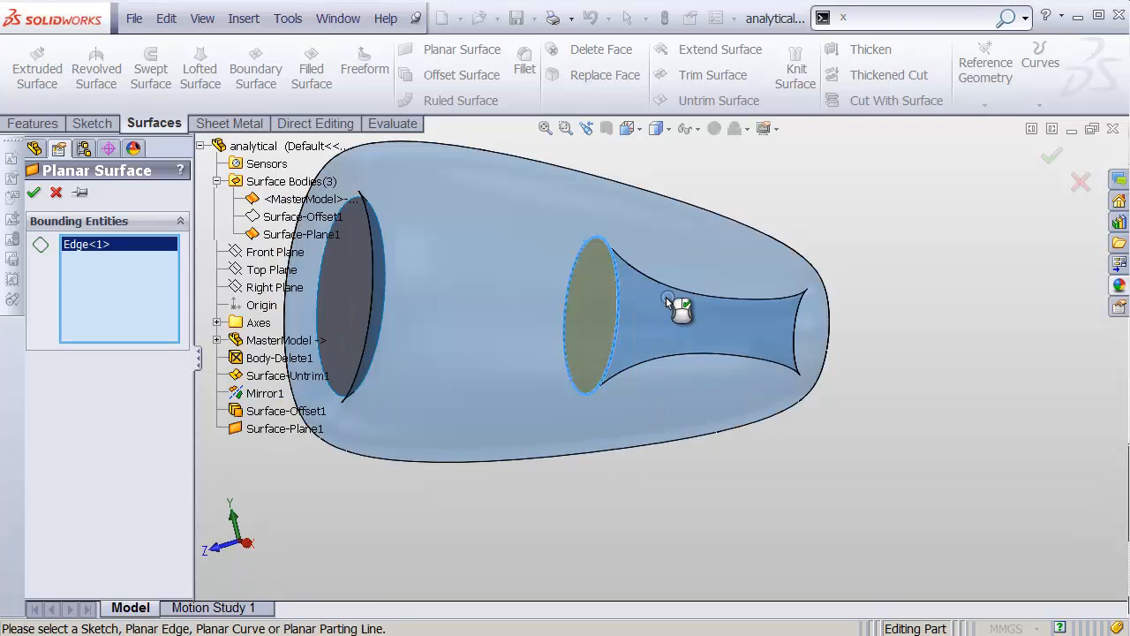
click(33, 195)
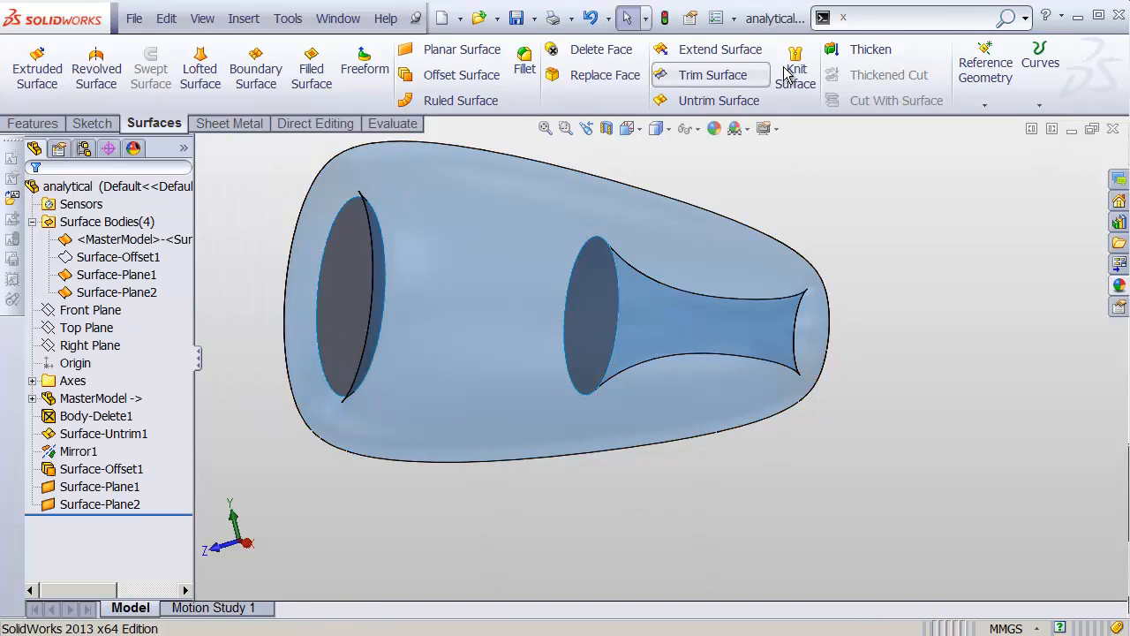
Knit both planar surfaces with the MasterModel housing surface, using the try to form solid option and the 0.0025 mm knitting tolerance.
click(794, 75)
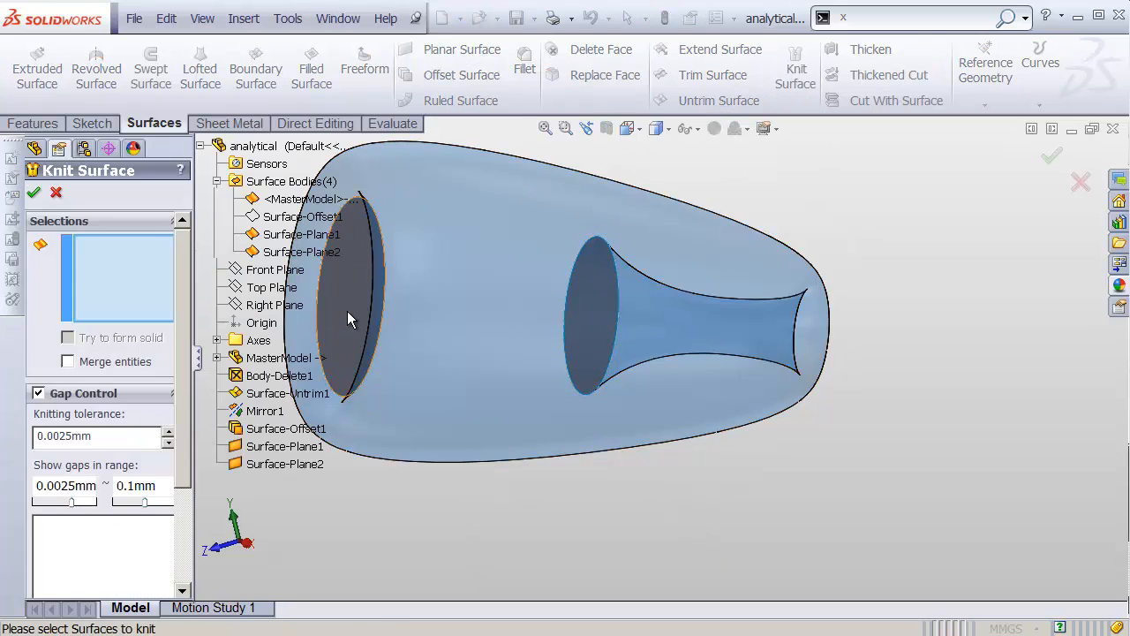
click(348, 313)
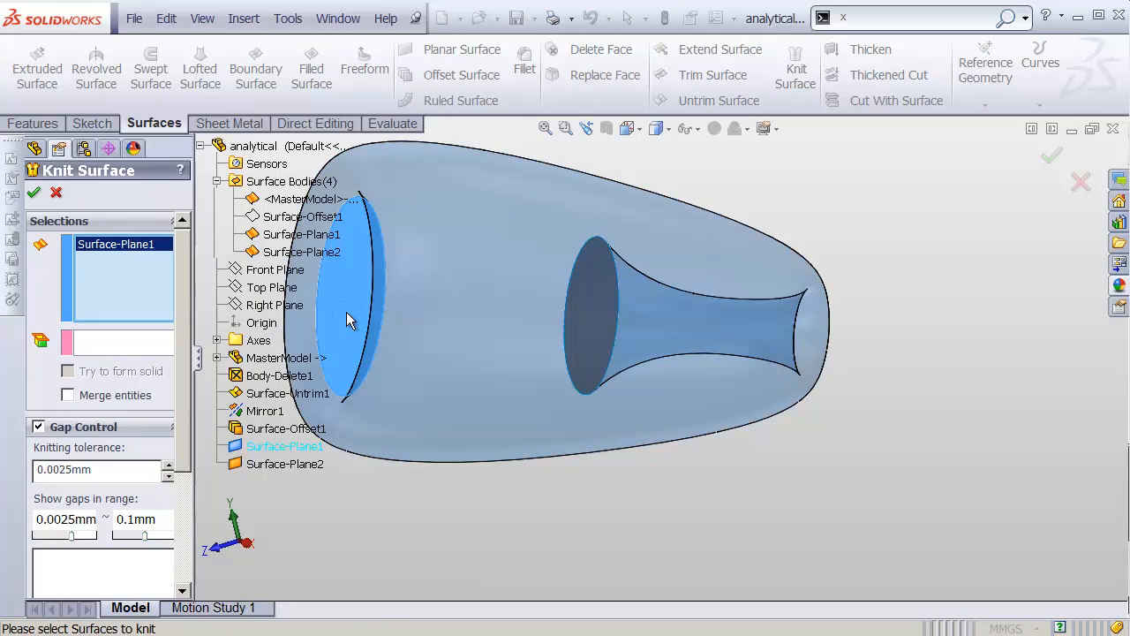
right_click(602, 314)
click(635, 323)
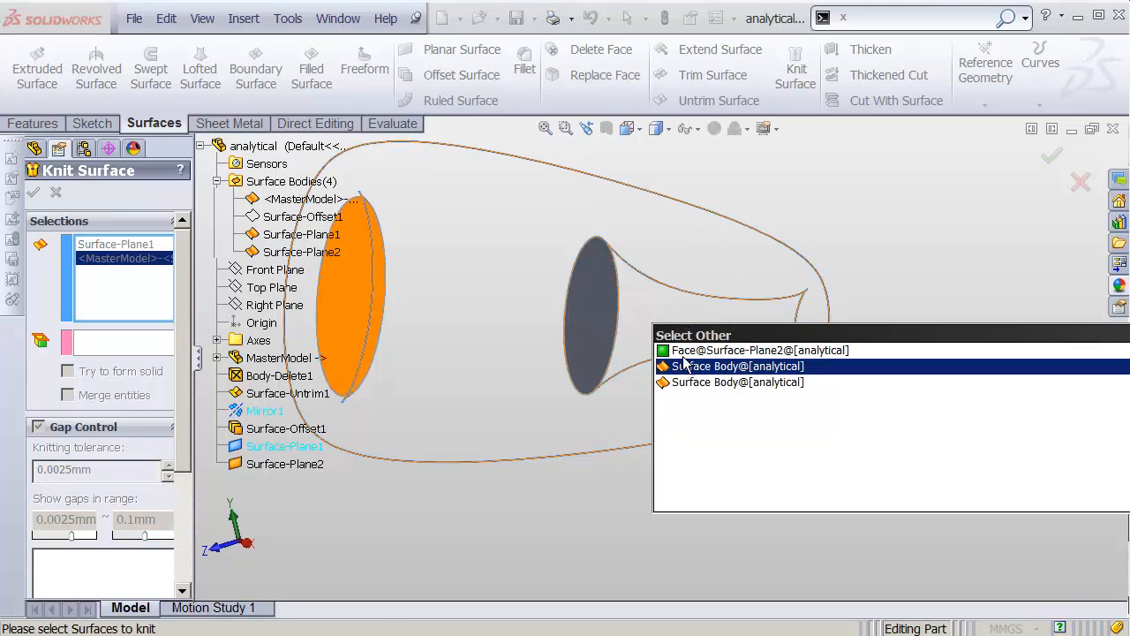
click(685, 353)
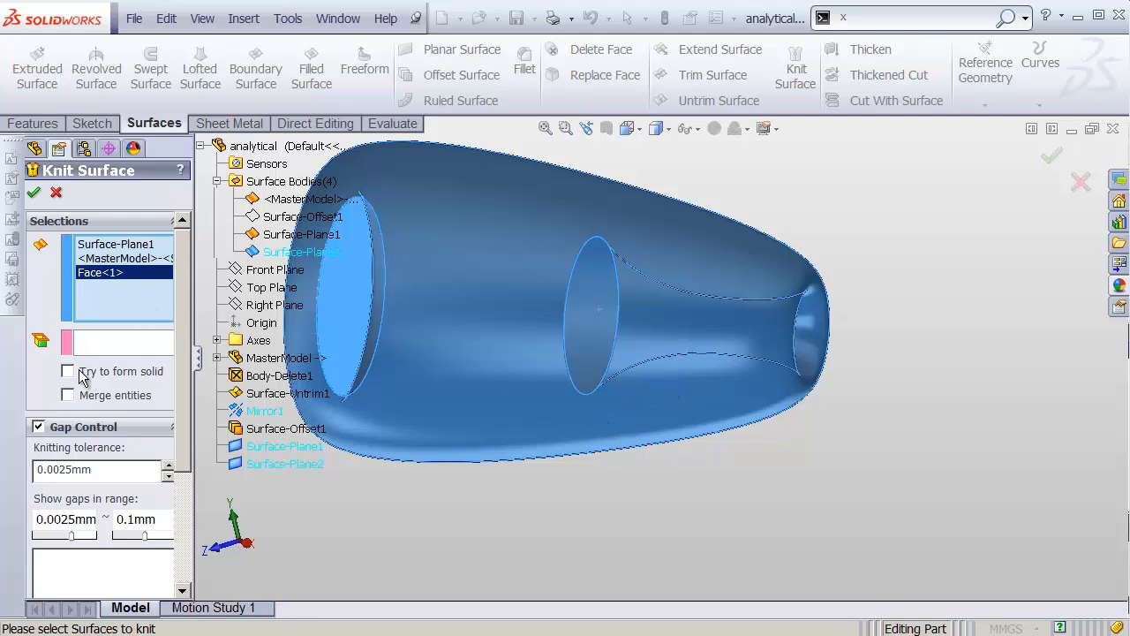
click(34, 192)
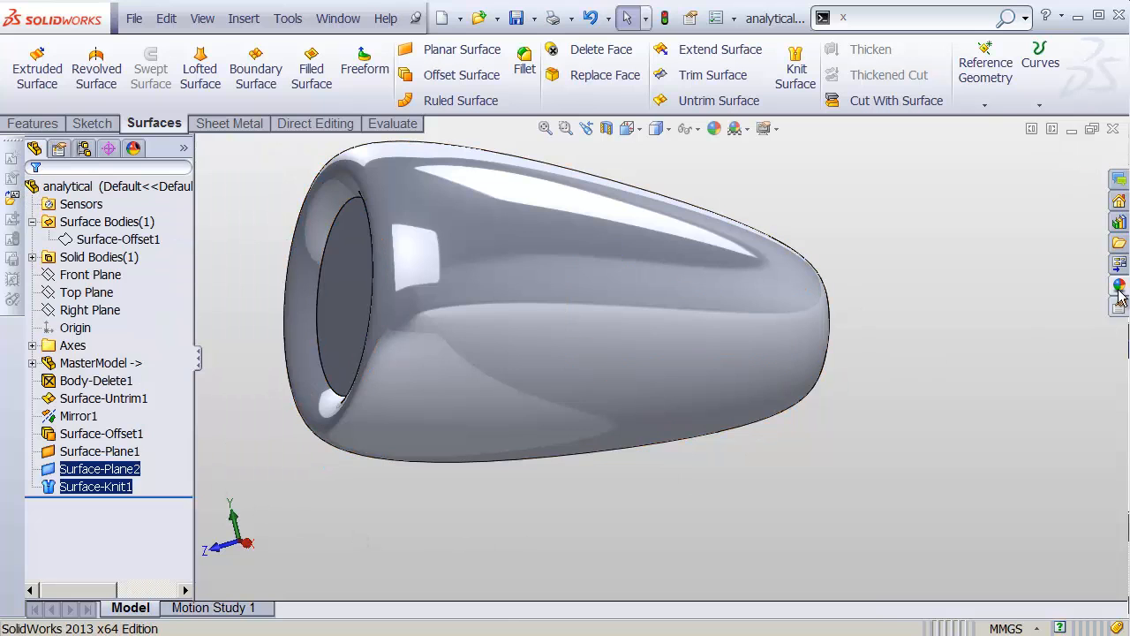
Apply the slab_blue appearance to the whole knitted housing body.
click(1119, 287)
click(611, 328)
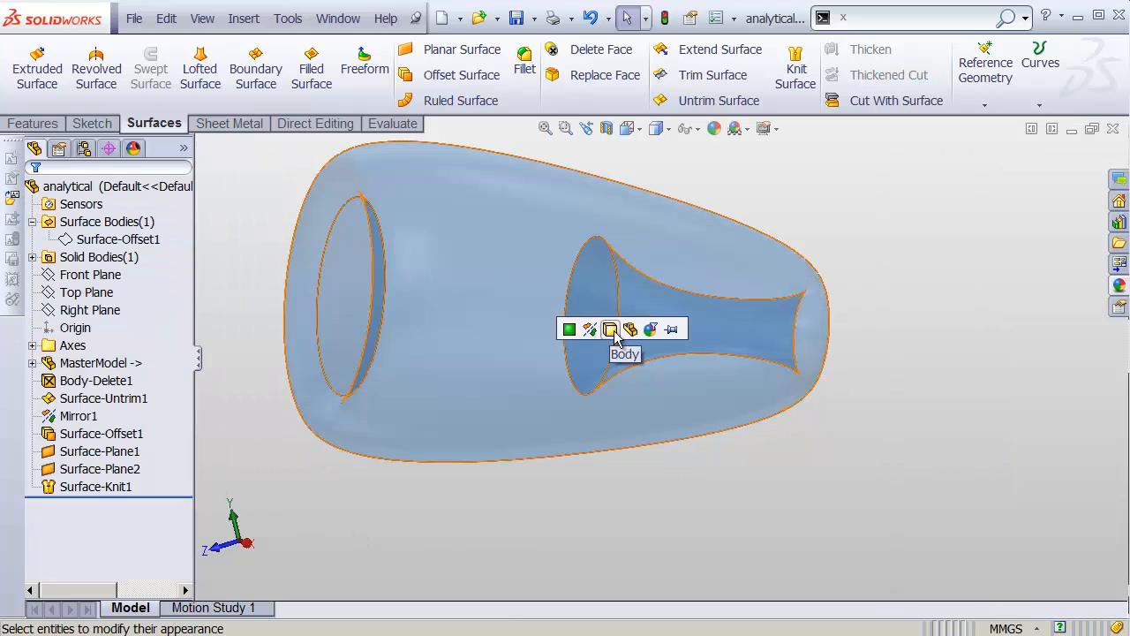
click(611, 329)
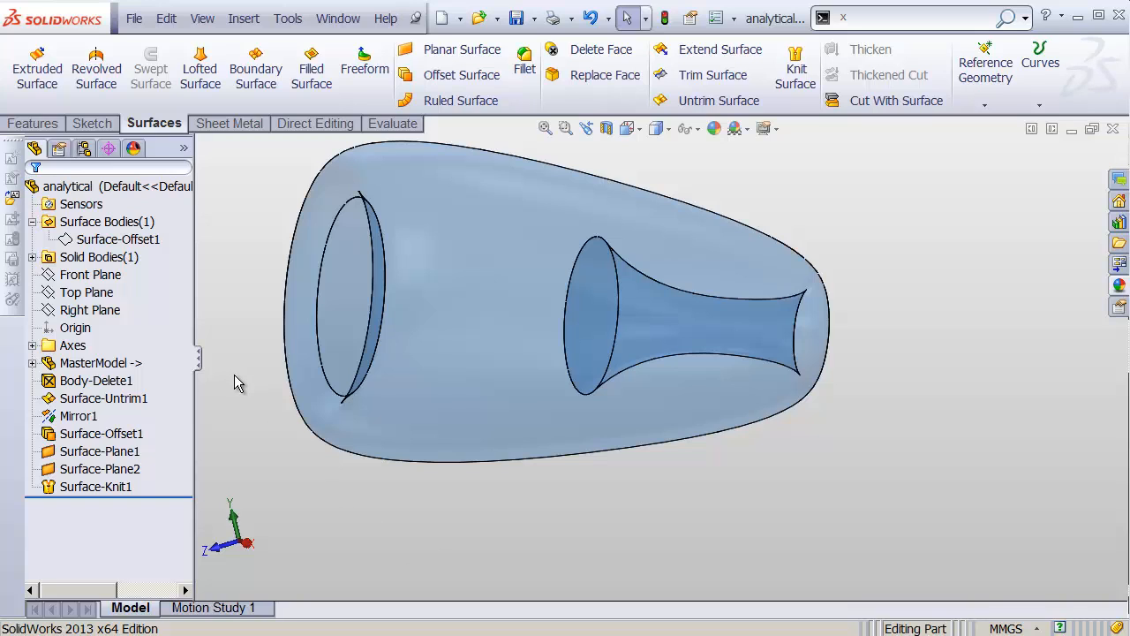
Set Sensors to Show in the FeatureManager hide/show tree item options.
click(82, 206)
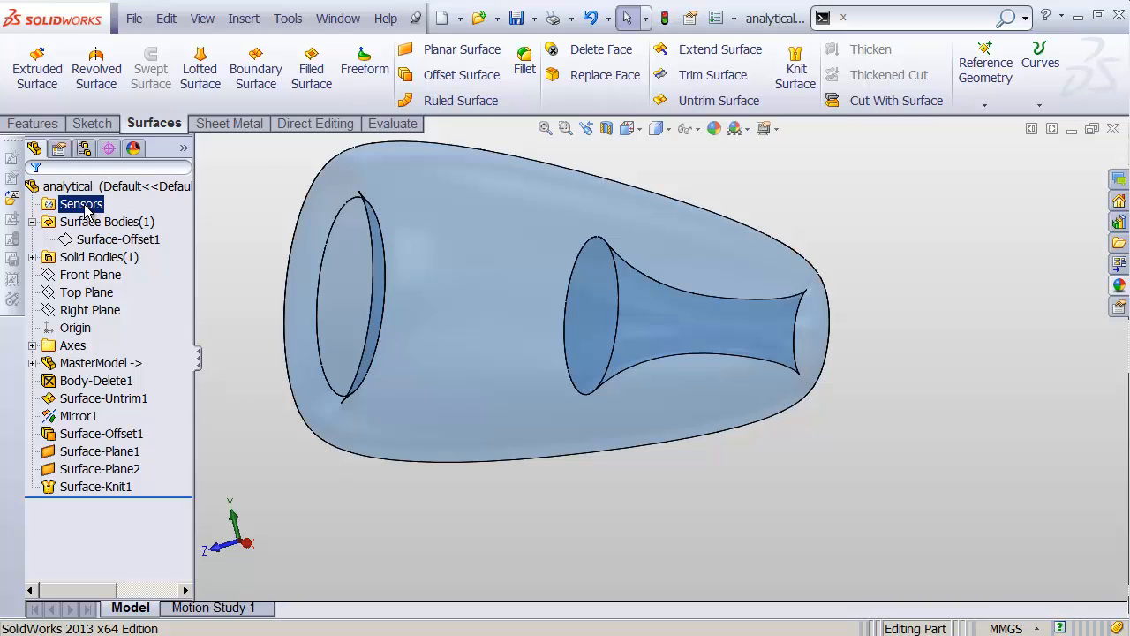
right_click(87, 187)
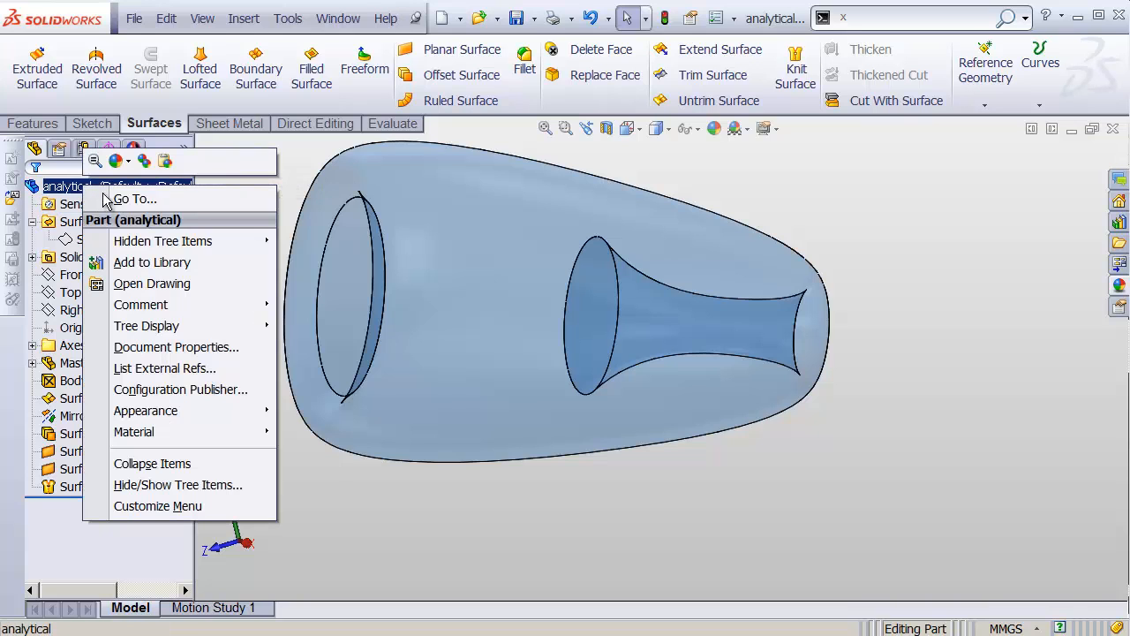
click(223, 486)
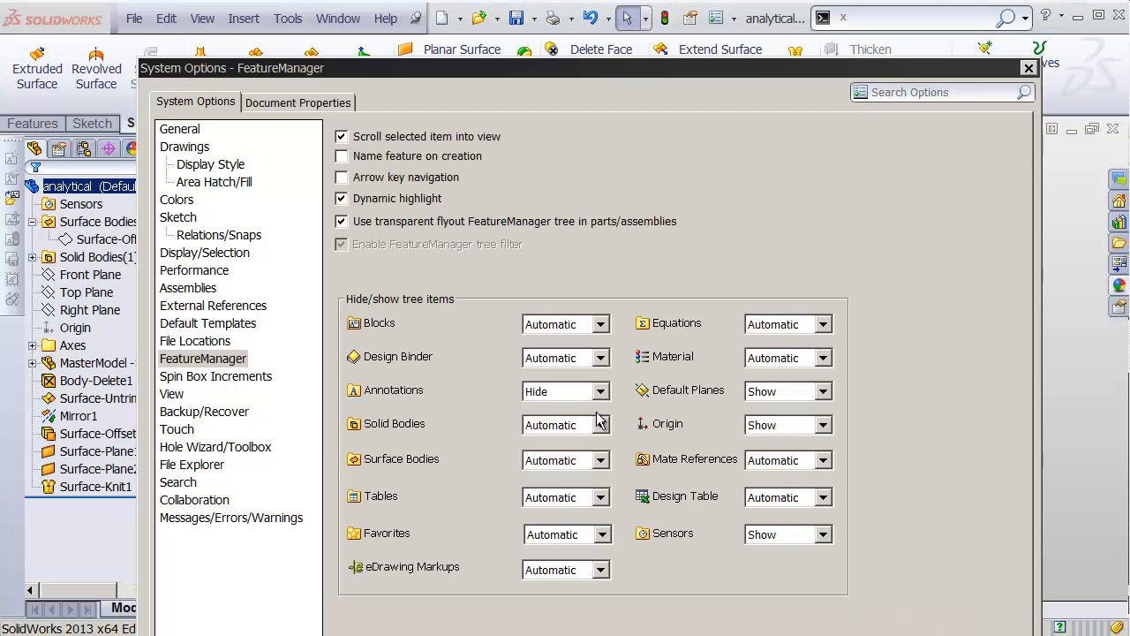
click(796, 537)
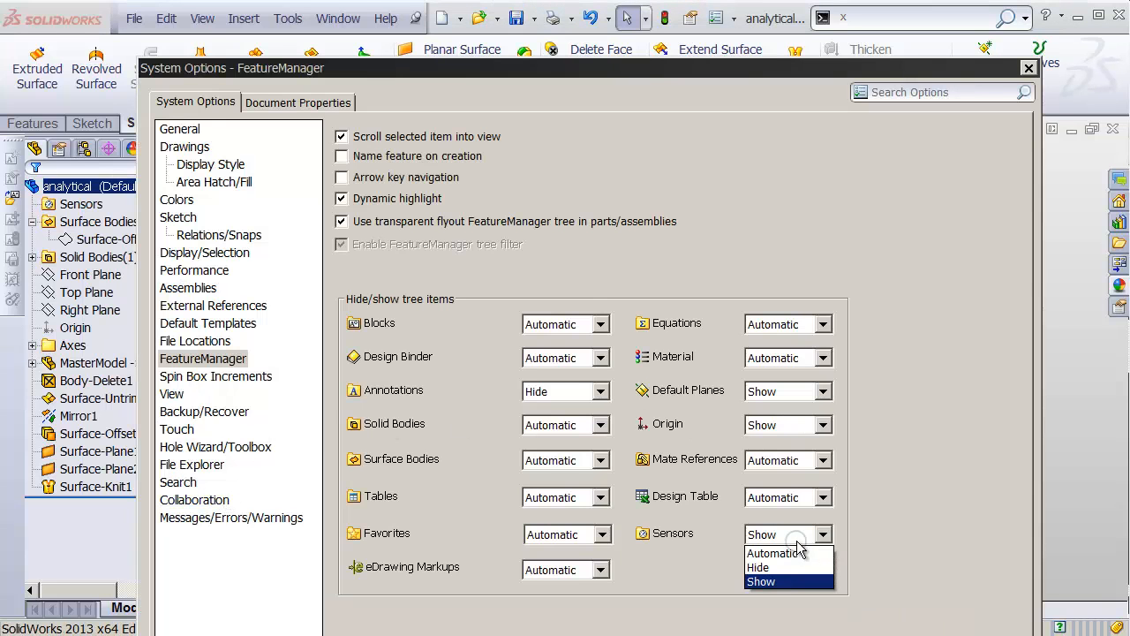
click(779, 584)
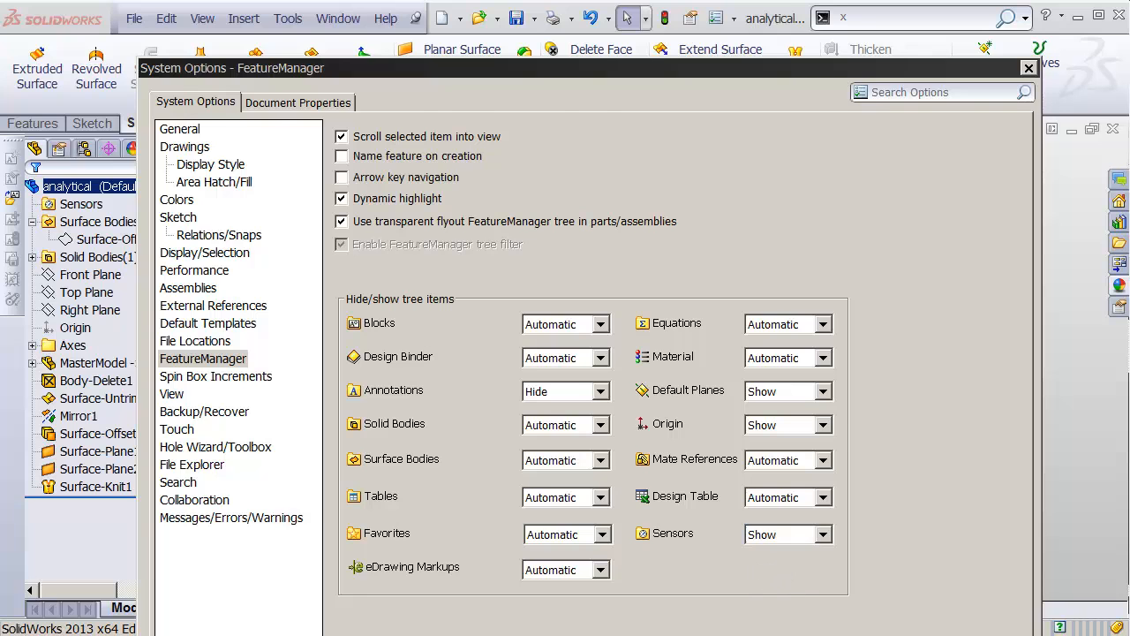
key(Return)
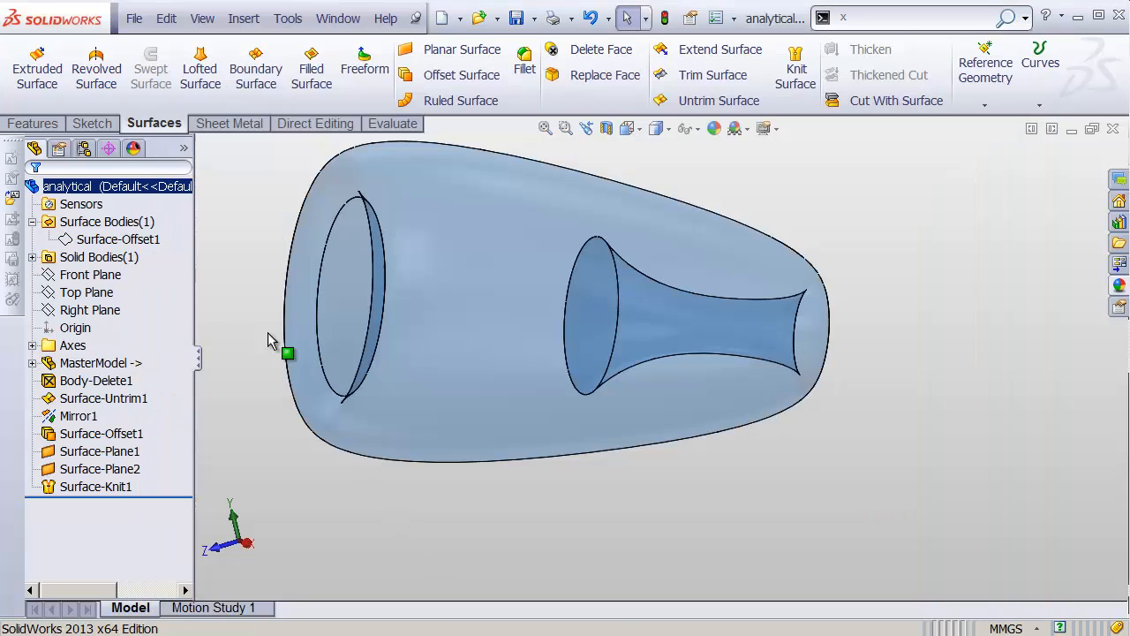
Add a Mass Properties sensor for the Volume of the knitted housing body, and reveal it in a widened feature tree.
right_click(93, 212)
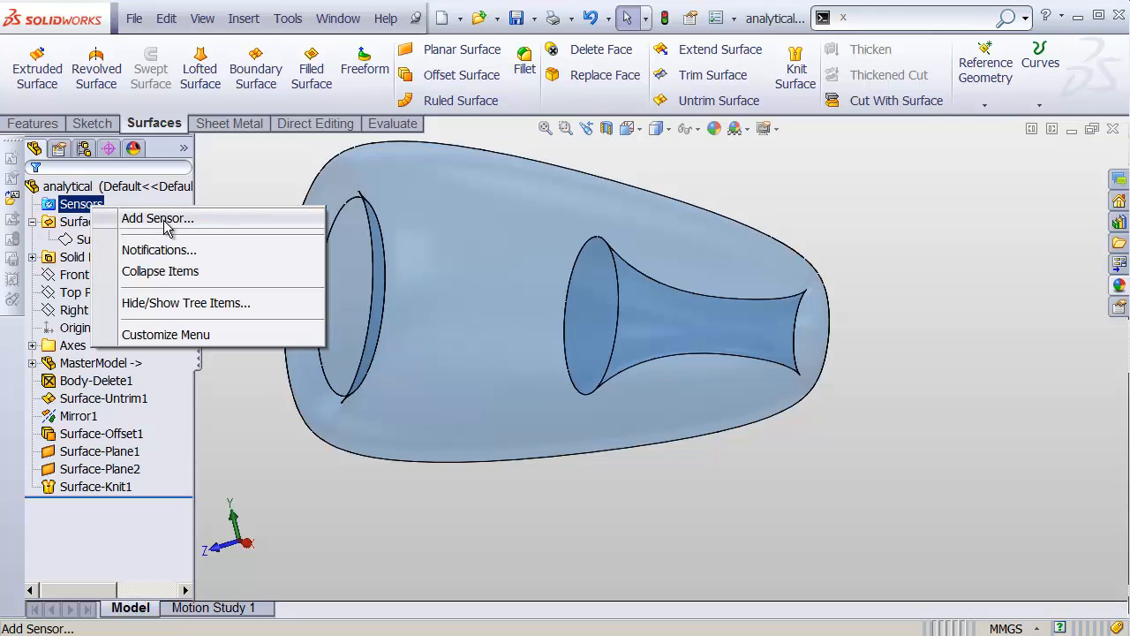
click(217, 222)
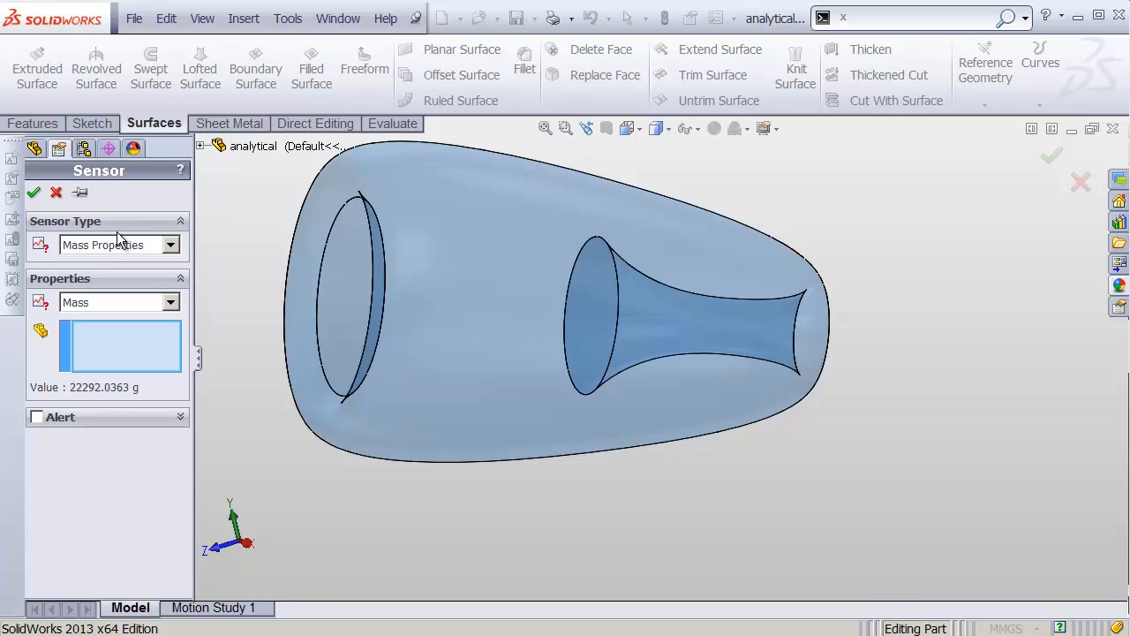
click(142, 305)
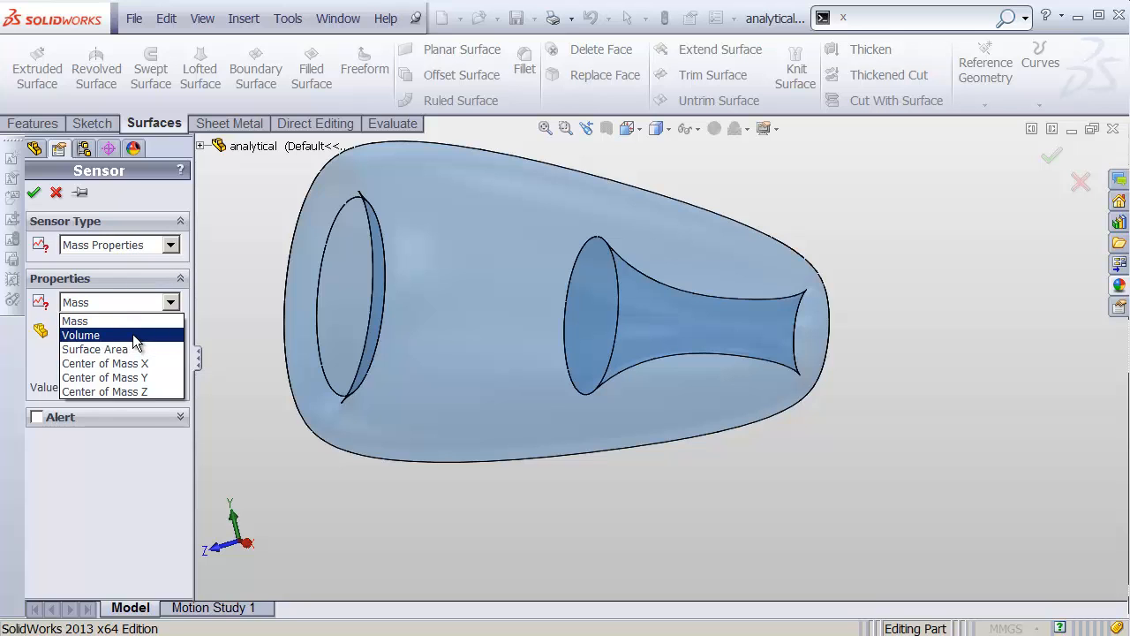
click(135, 335)
click(121, 347)
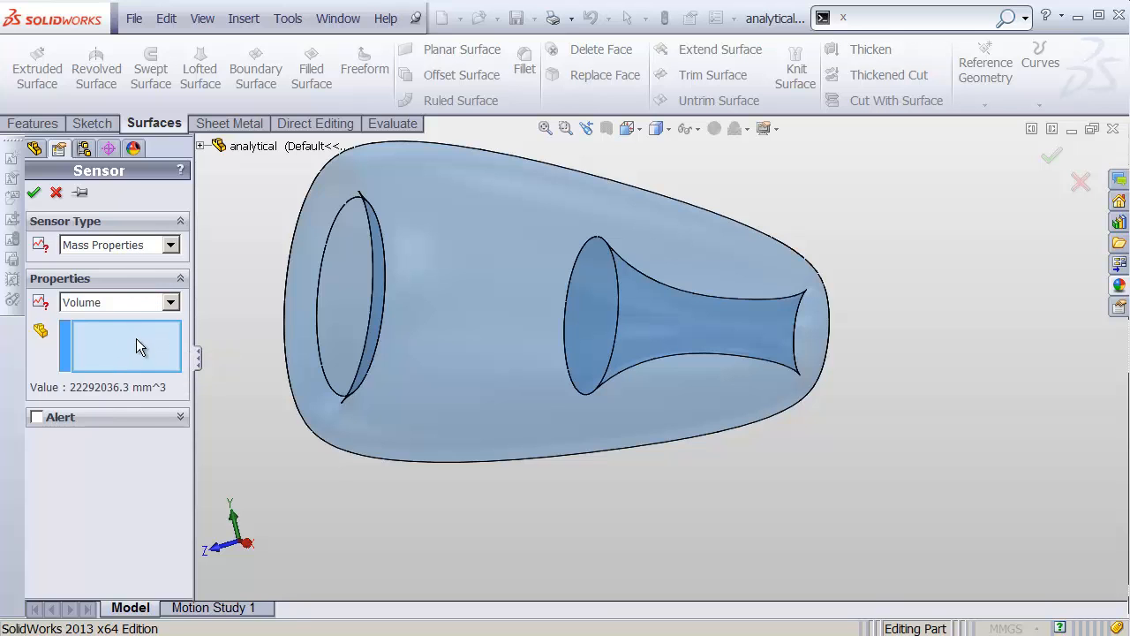
click(528, 311)
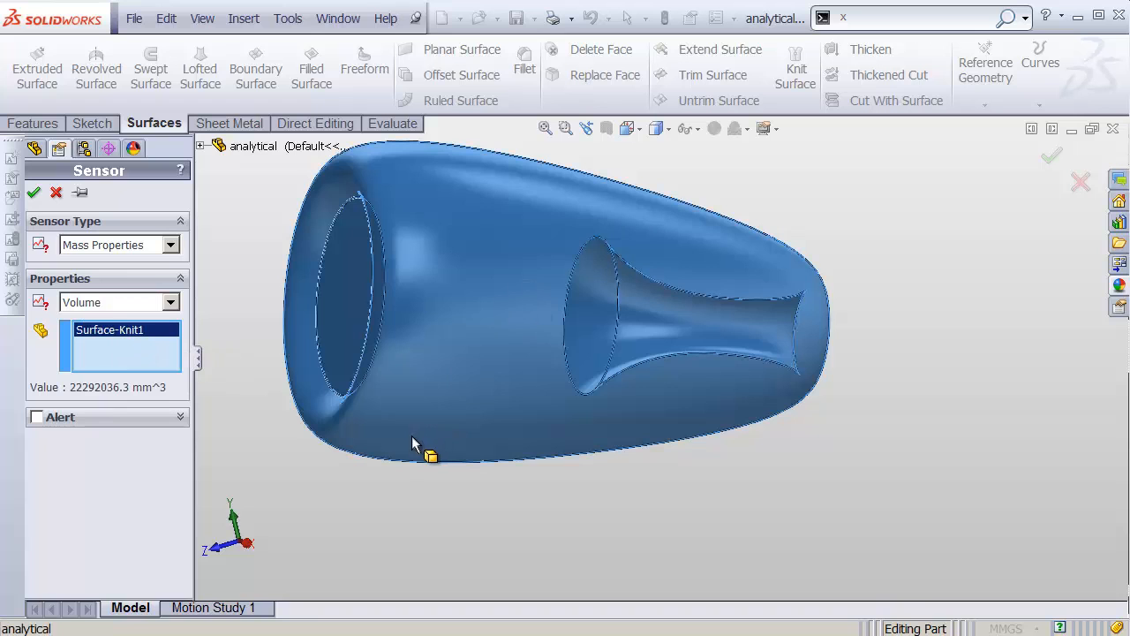
click(33, 192)
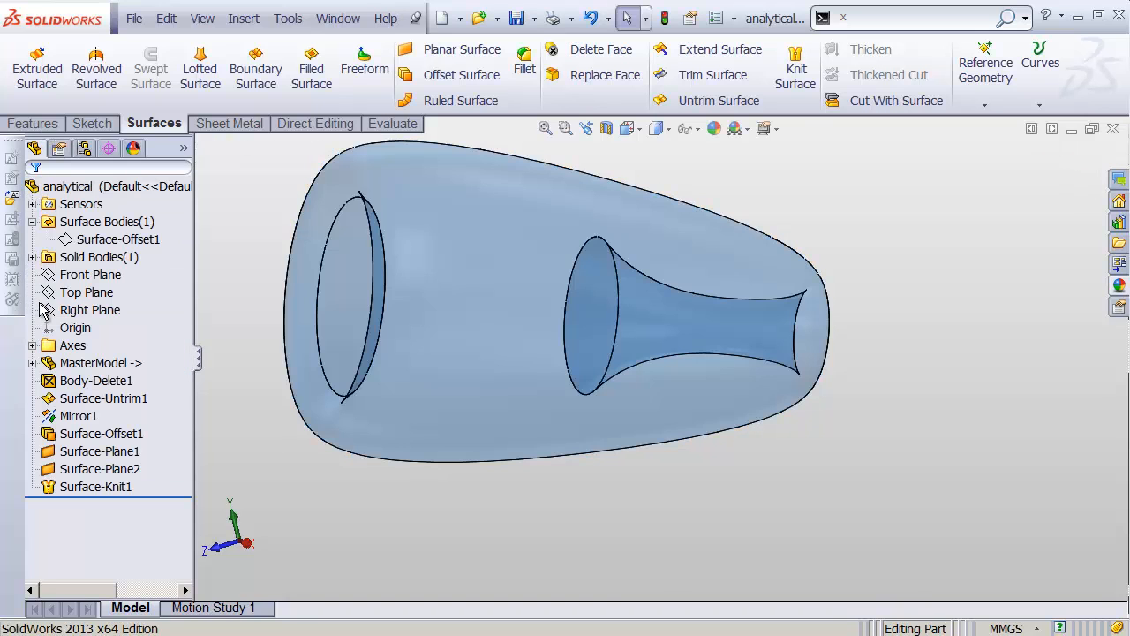
click(31, 203)
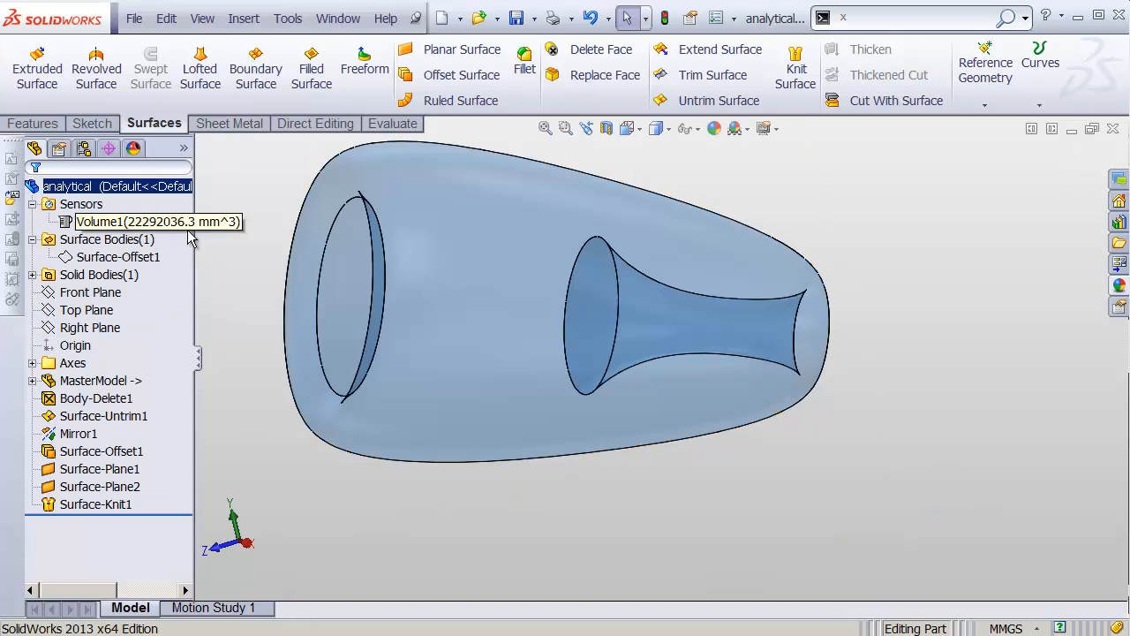
drag(193, 242, 252, 241)
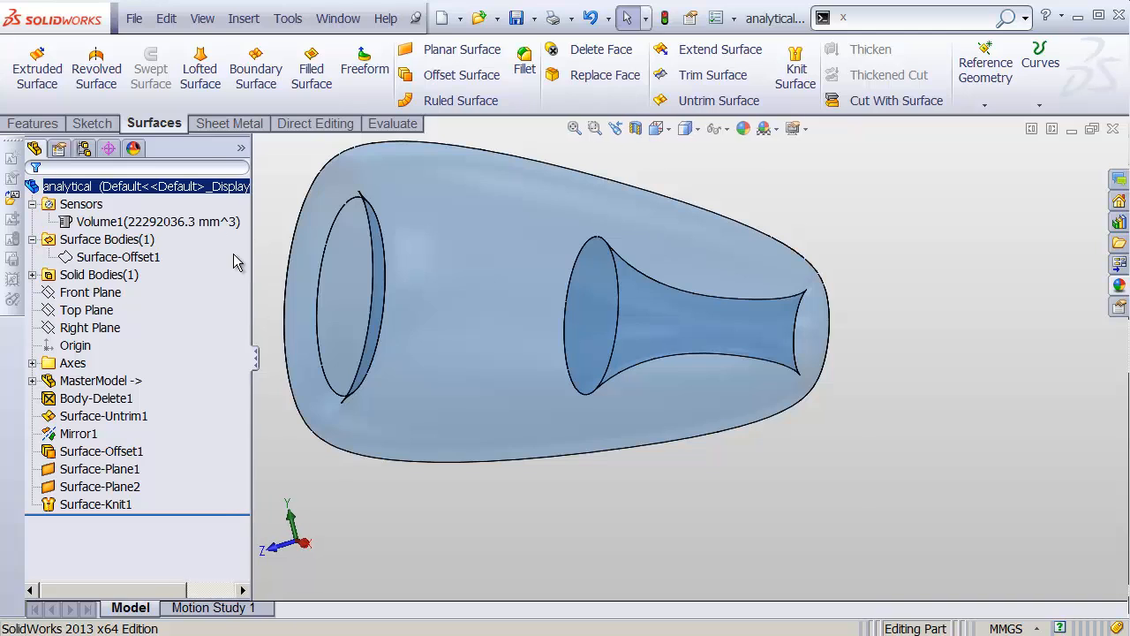
Change the document's unit system to CGS (centimeter, gram, second).
click(205, 227)
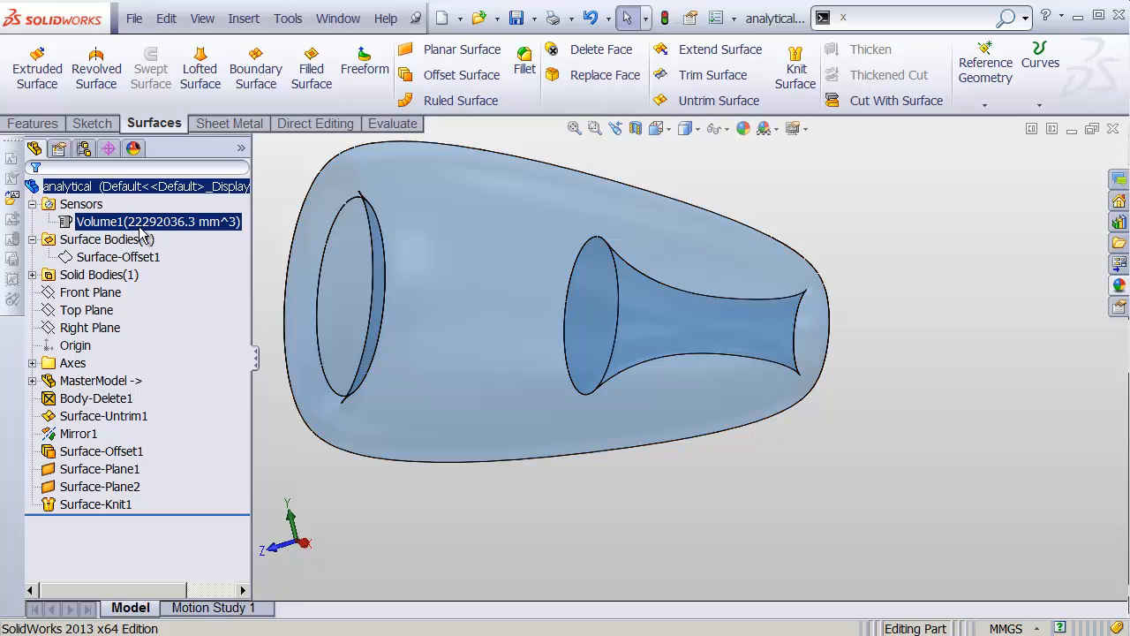
click(269, 227)
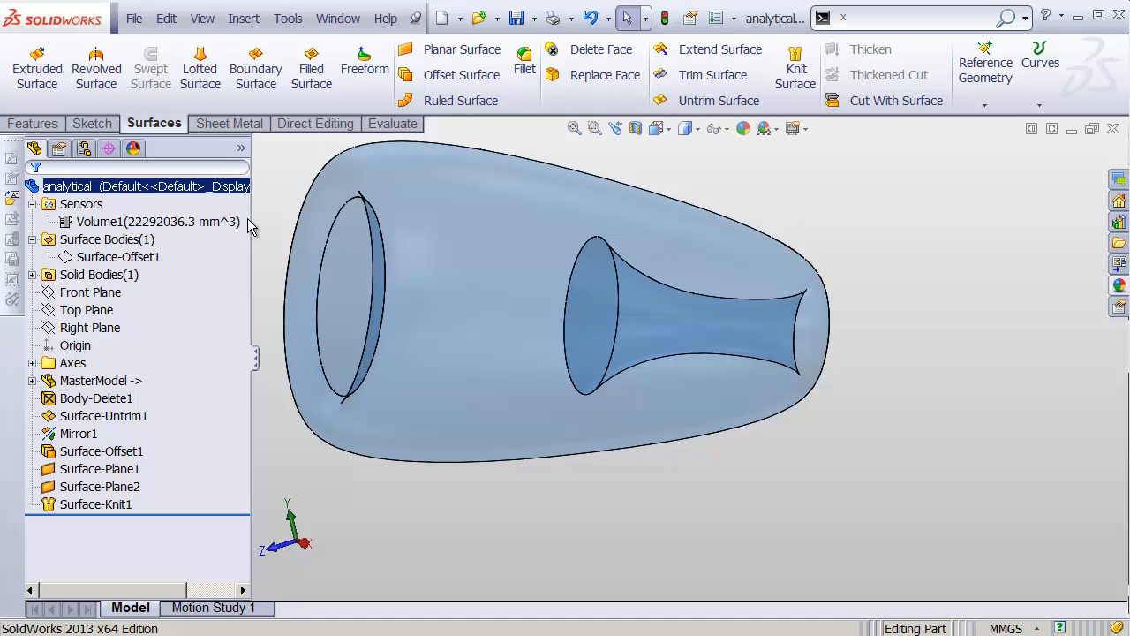
click(288, 17)
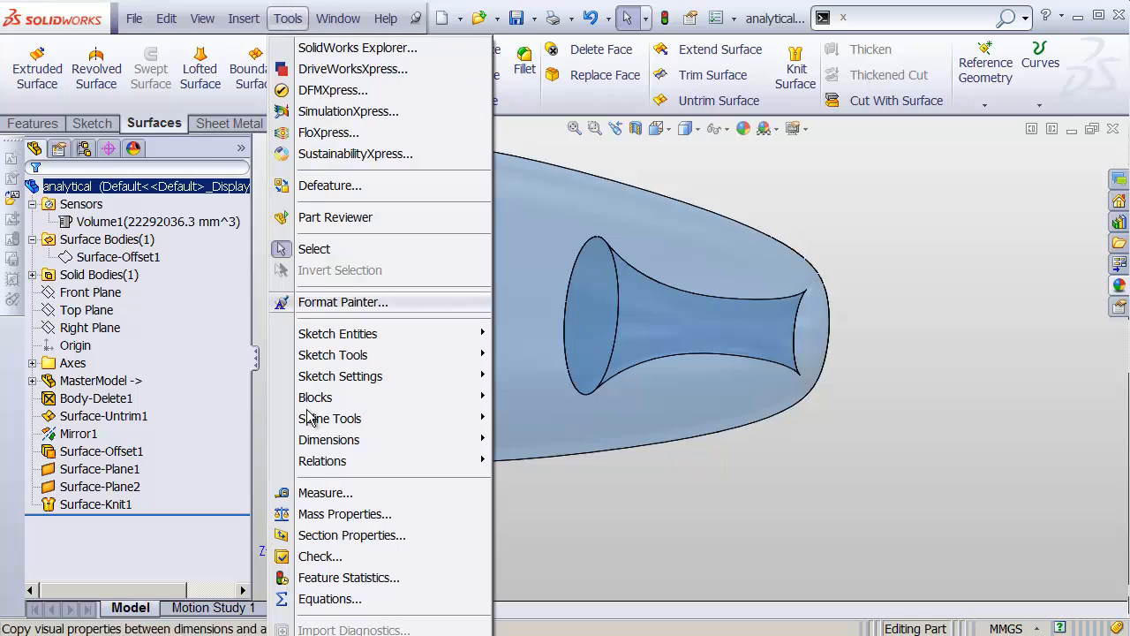
click(344, 635)
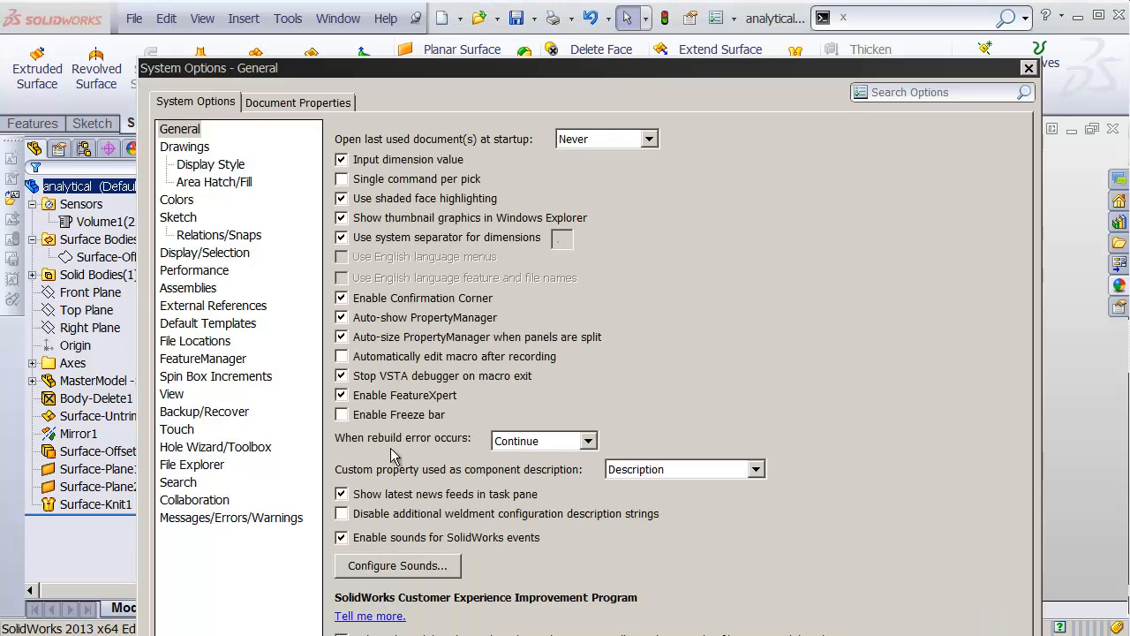
click(342, 102)
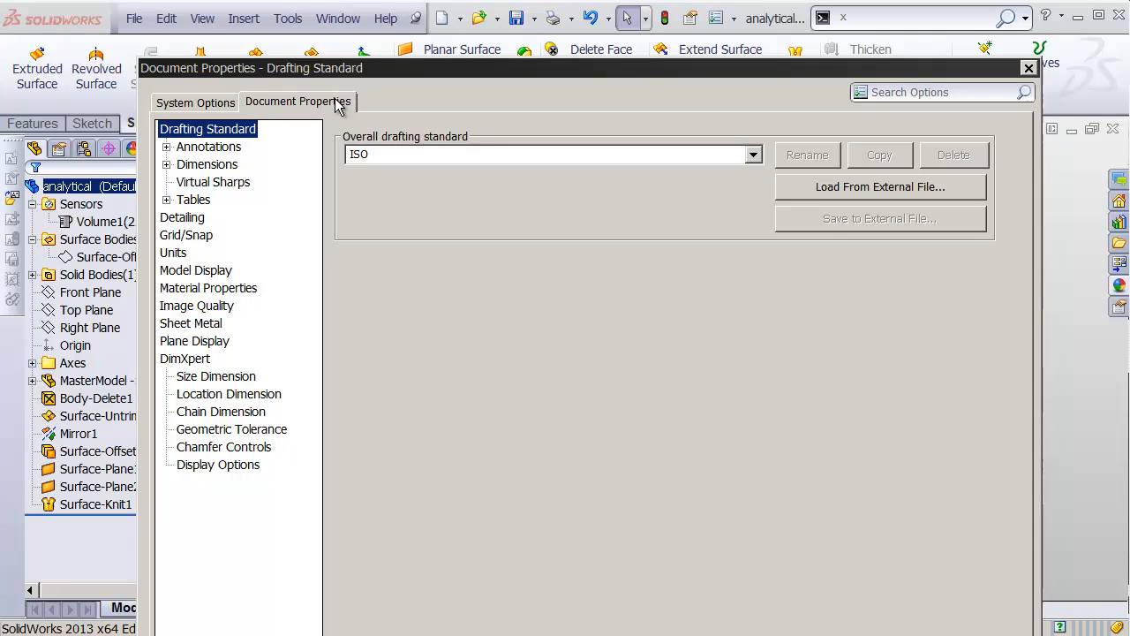
click(185, 254)
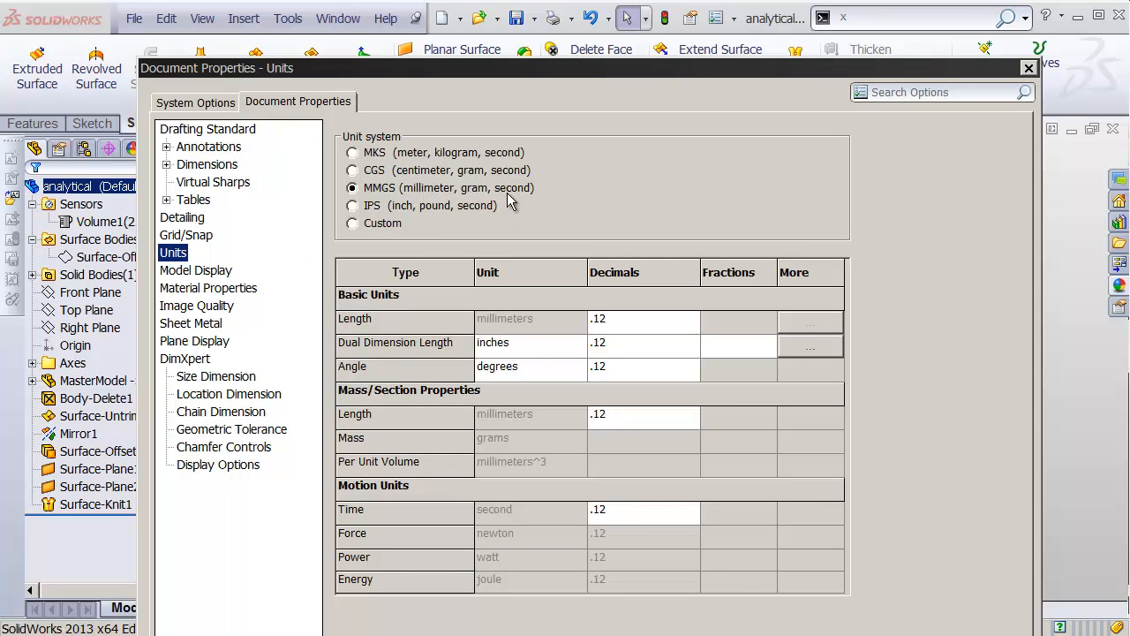
click(370, 171)
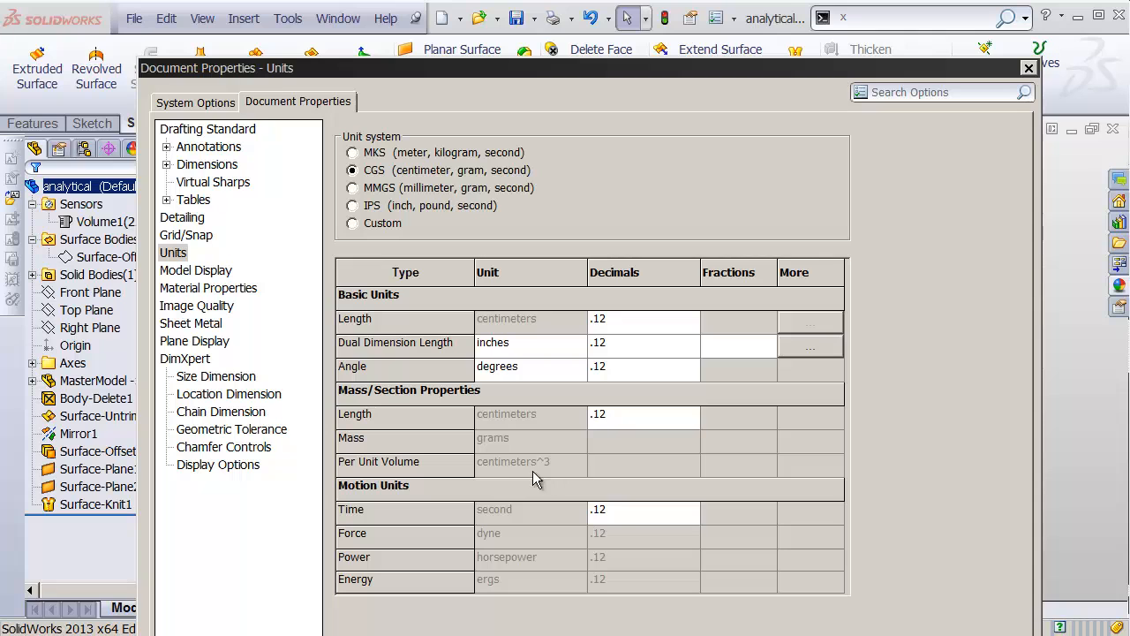
key(Return)
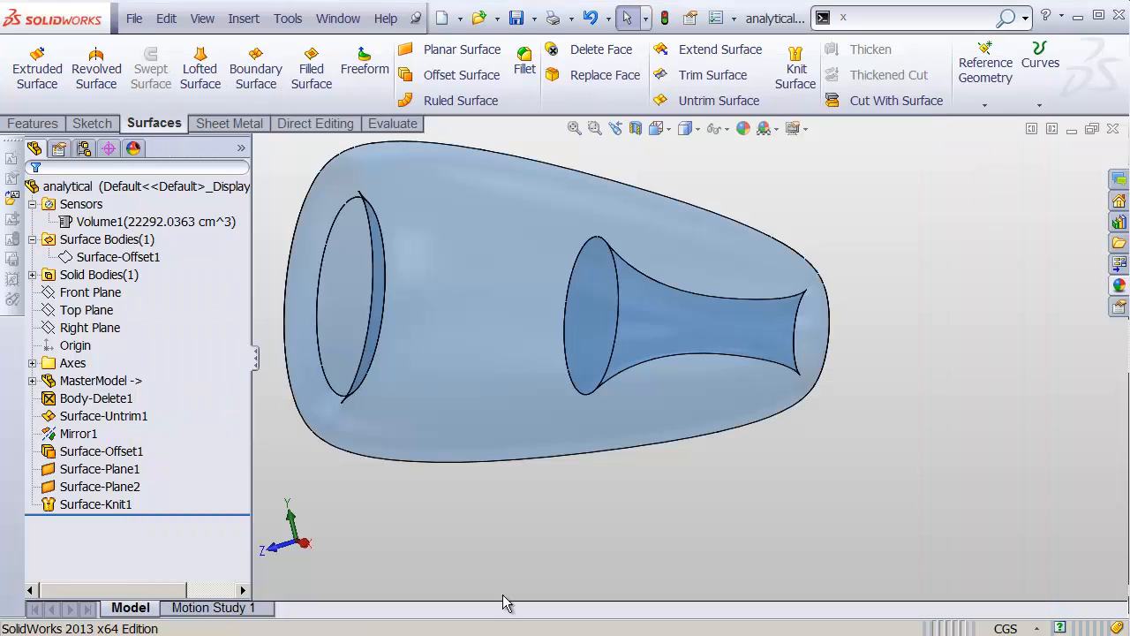
Rename the volume sensor as acousticVolume.
click(173, 226)
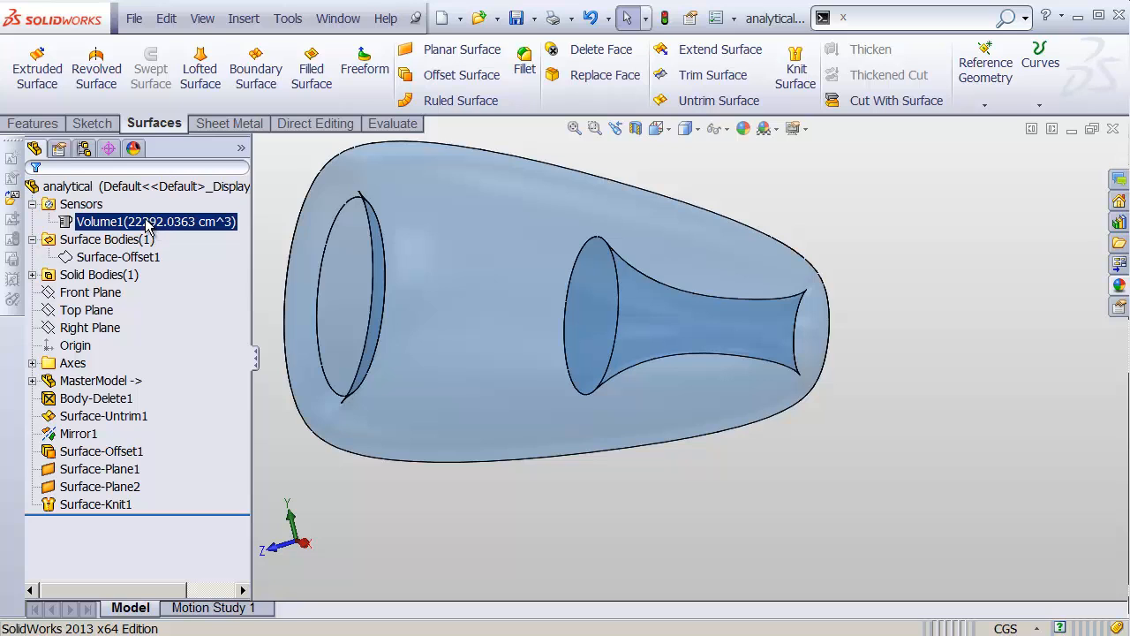
click(118, 223)
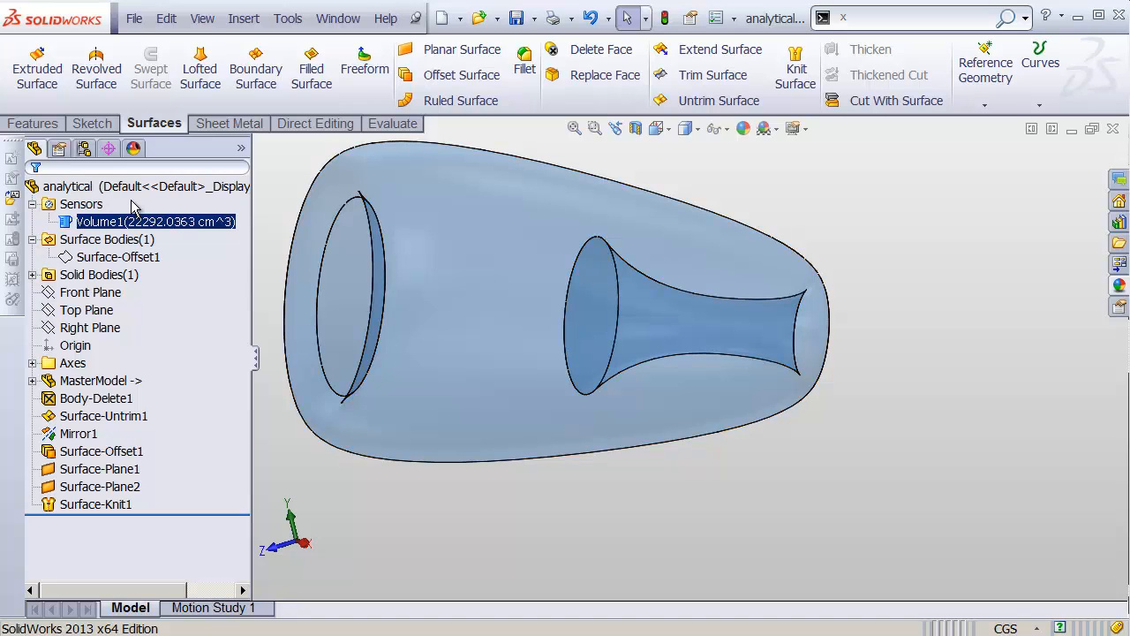
click(116, 221)
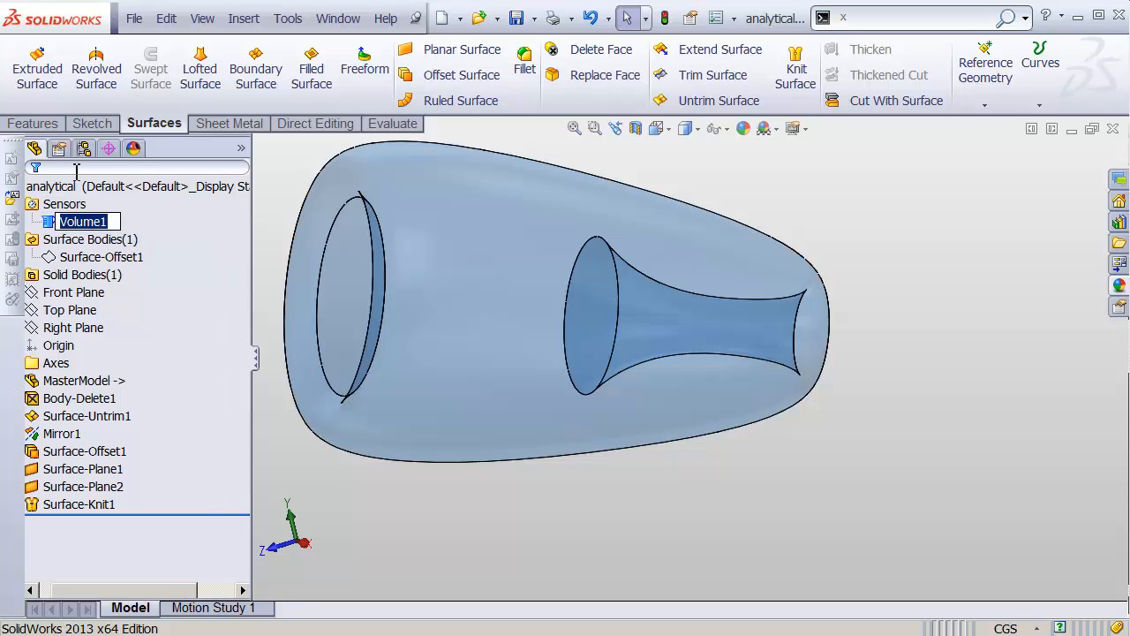
text(acoustic)
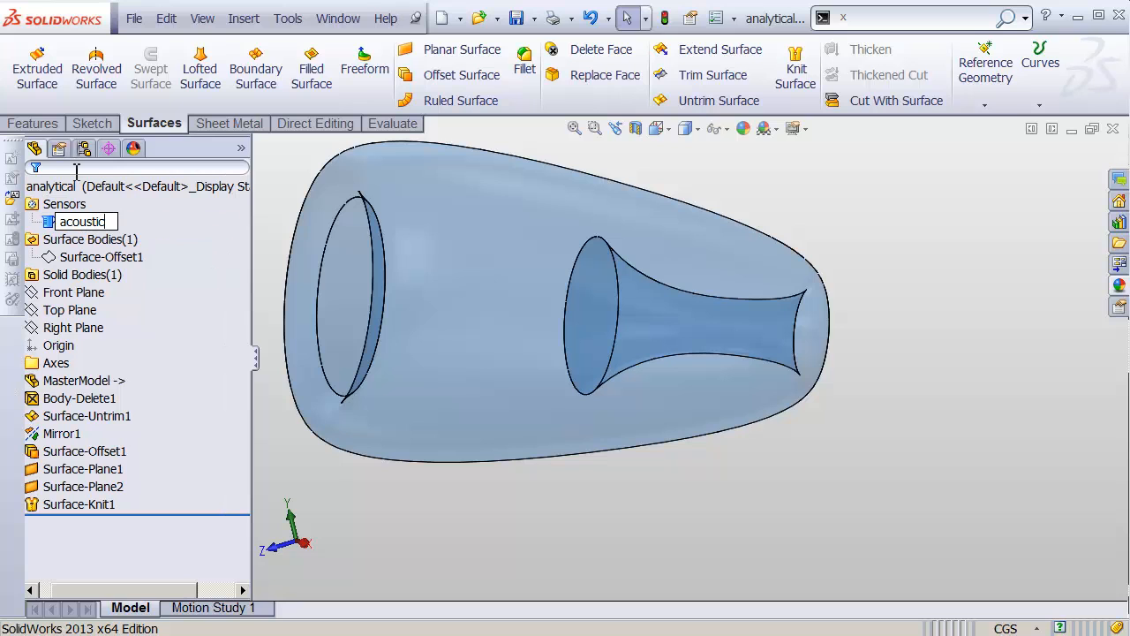
text(Volume)
key(Return)
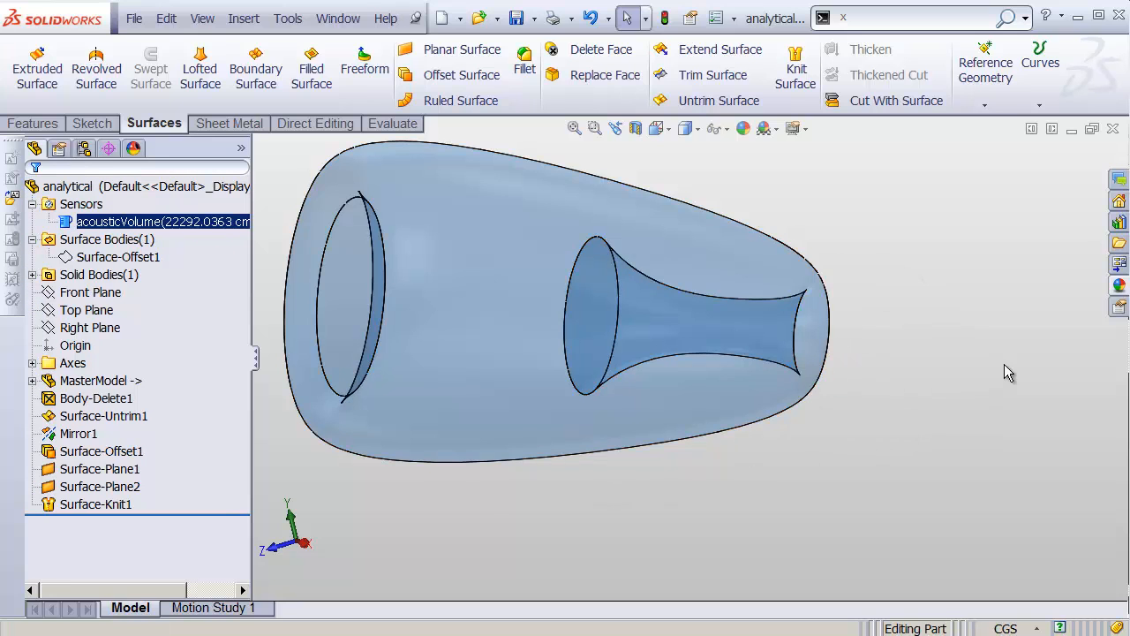
Hide the knitted solid body Surface-Knit1 and show the surface body Surface-Offset1.
key(ctrl+4)
shift+middle_drag(848, 353, 899, 305)
ctrl+middle_drag(870, 342, 815, 387)
click(883, 256)
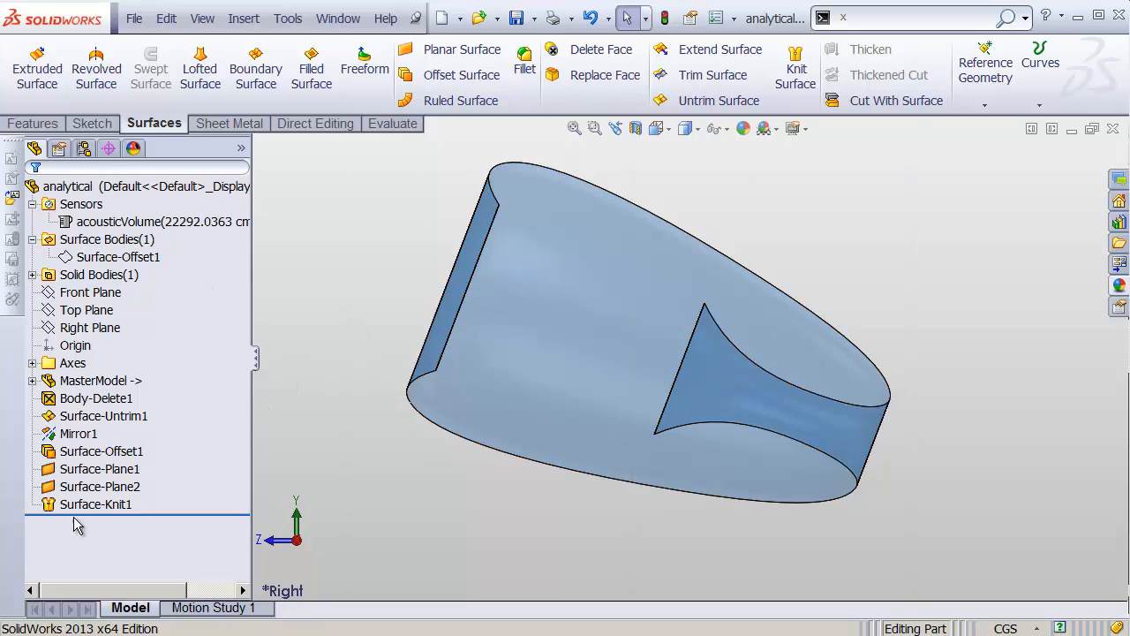
click(86, 309)
double_click(97, 275)
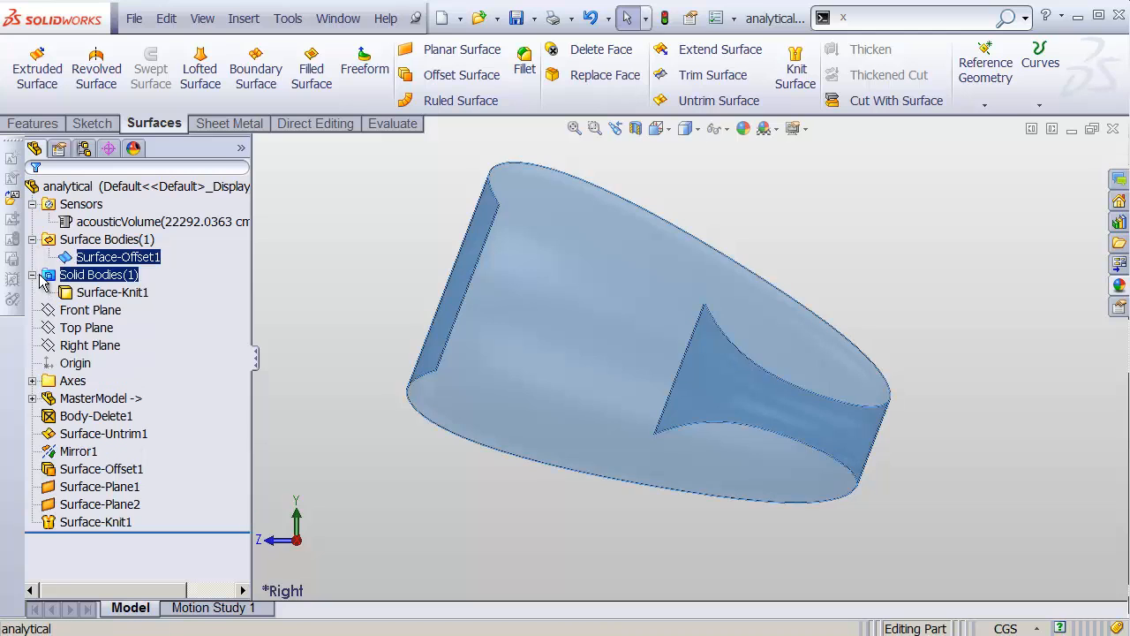
right_click(93, 292)
click(92, 262)
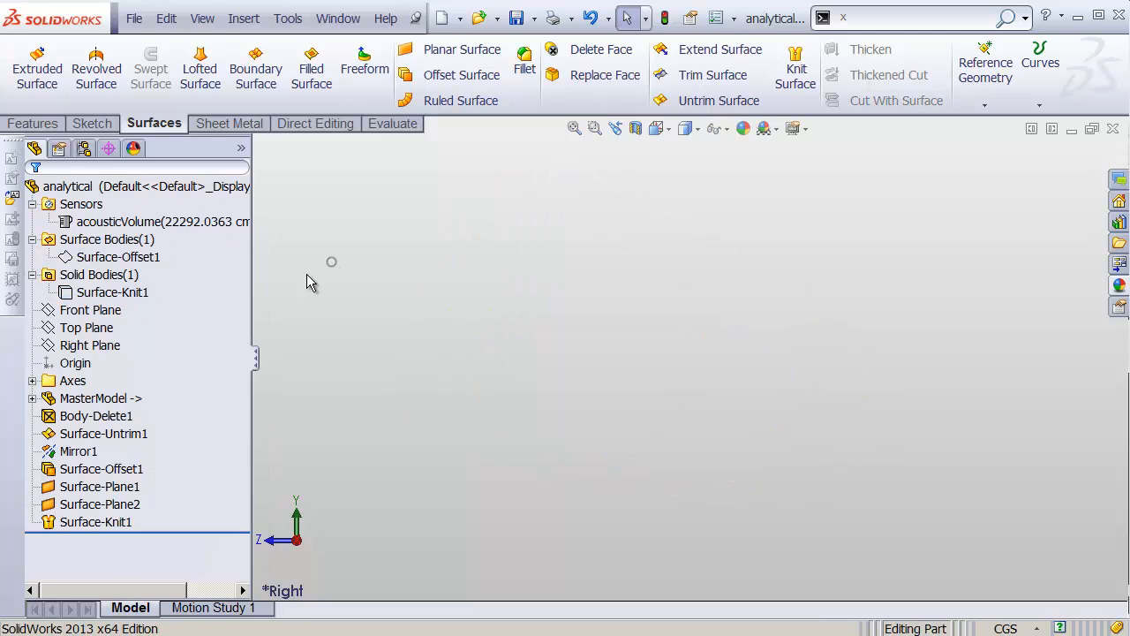
click(110, 257)
right_click(128, 253)
click(126, 225)
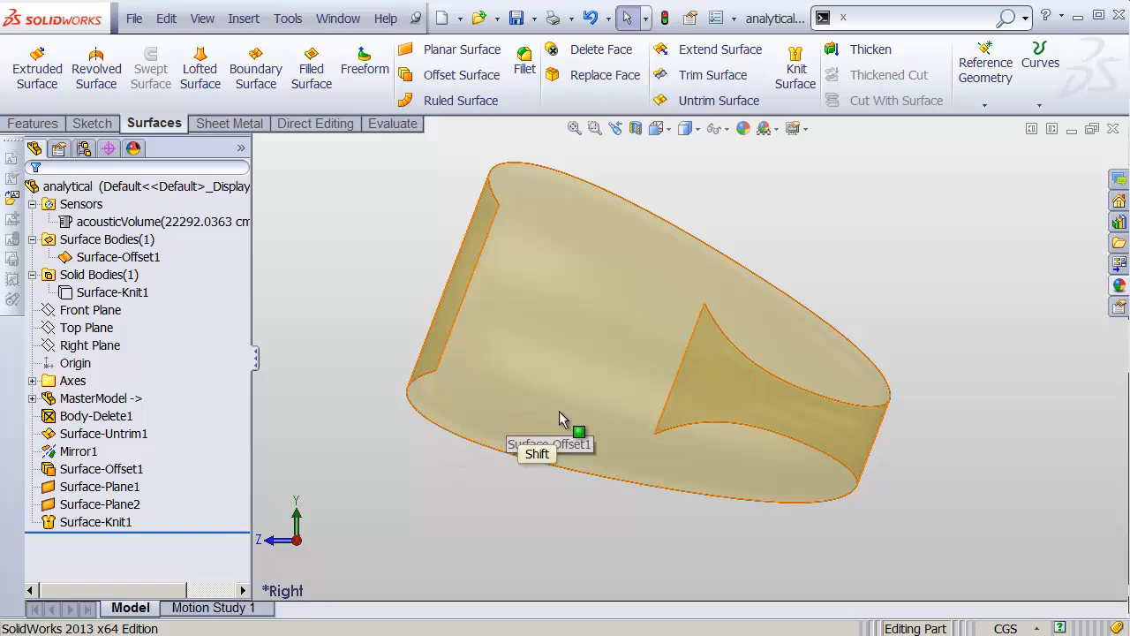
Start a 3D sketch and apply Face Curves to the face of the offset housing surface.
shift+middle_drag(555, 416, 631, 297)
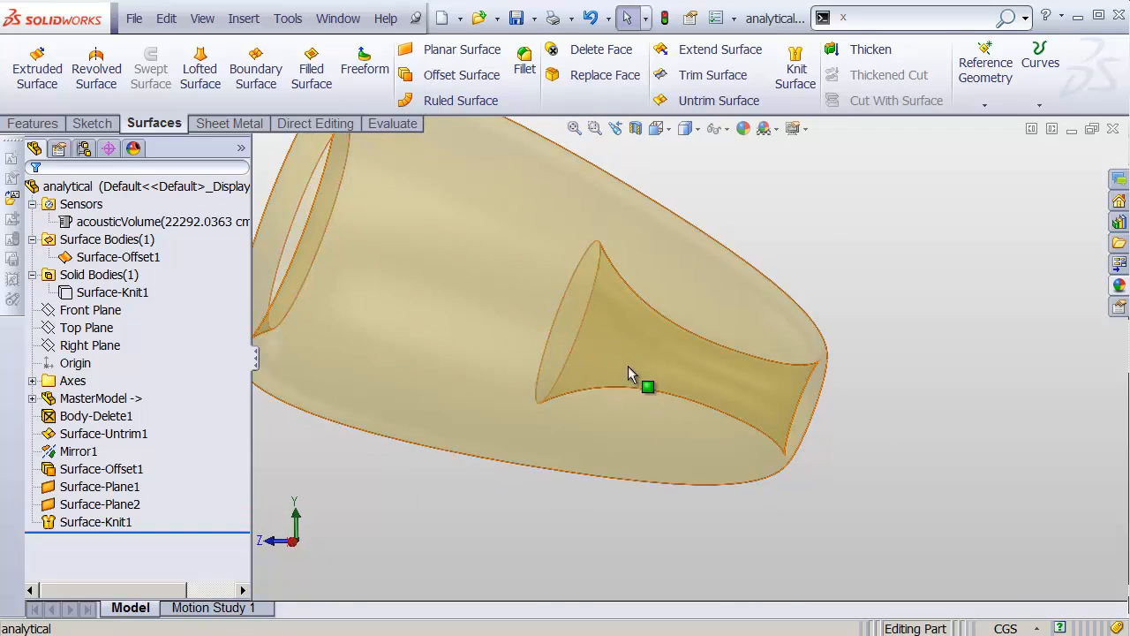
mouse_move(677, 406)
shift+middle_down()
mouse_move(687, 403)
mouse_move(652, 391)
mouse_move(649, 360)
shift+middle_up()
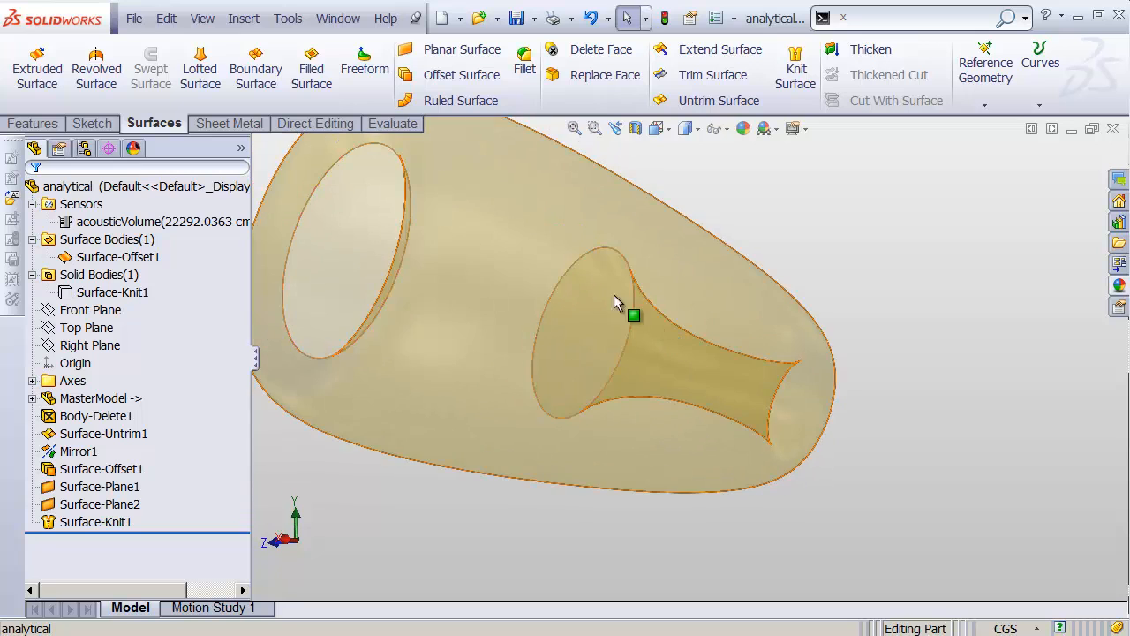
click(105, 124)
click(30, 105)
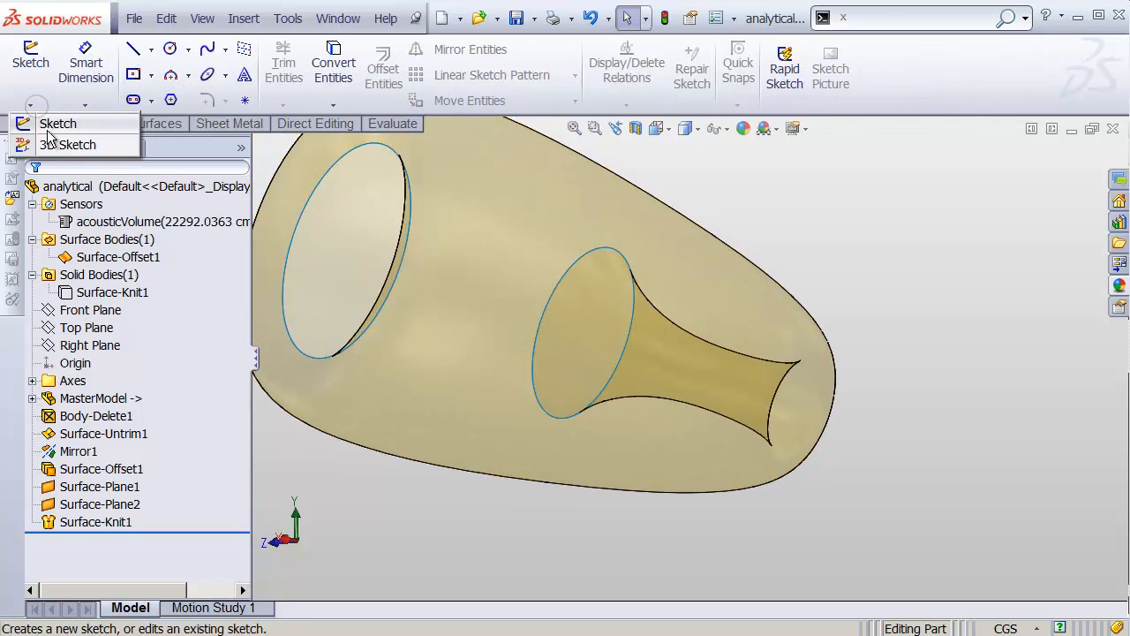
click(48, 144)
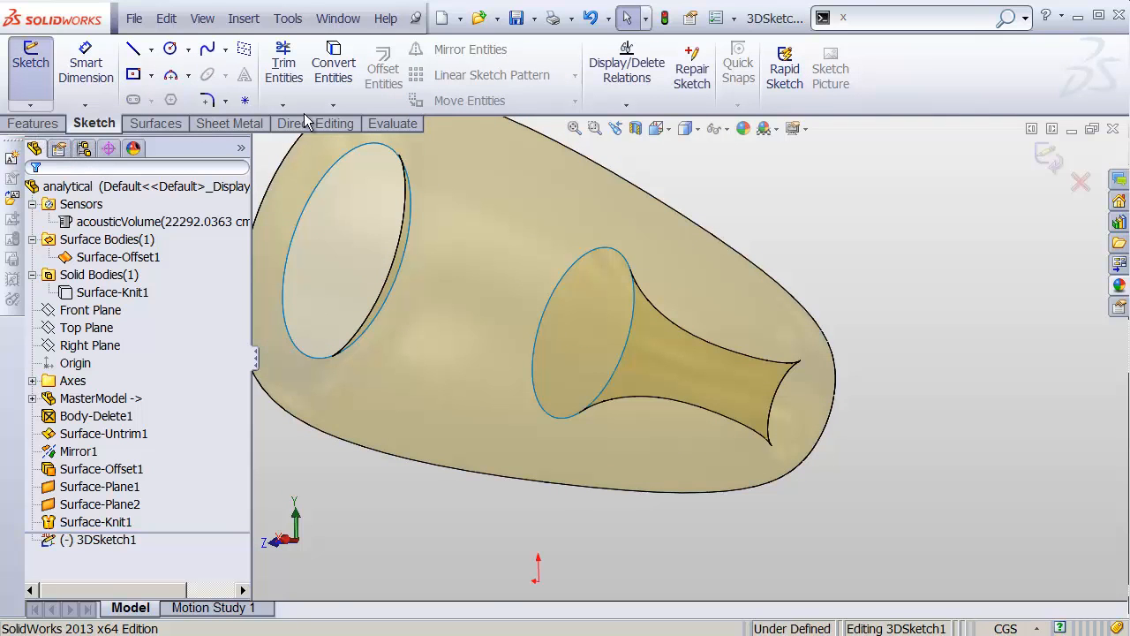
click(298, 21)
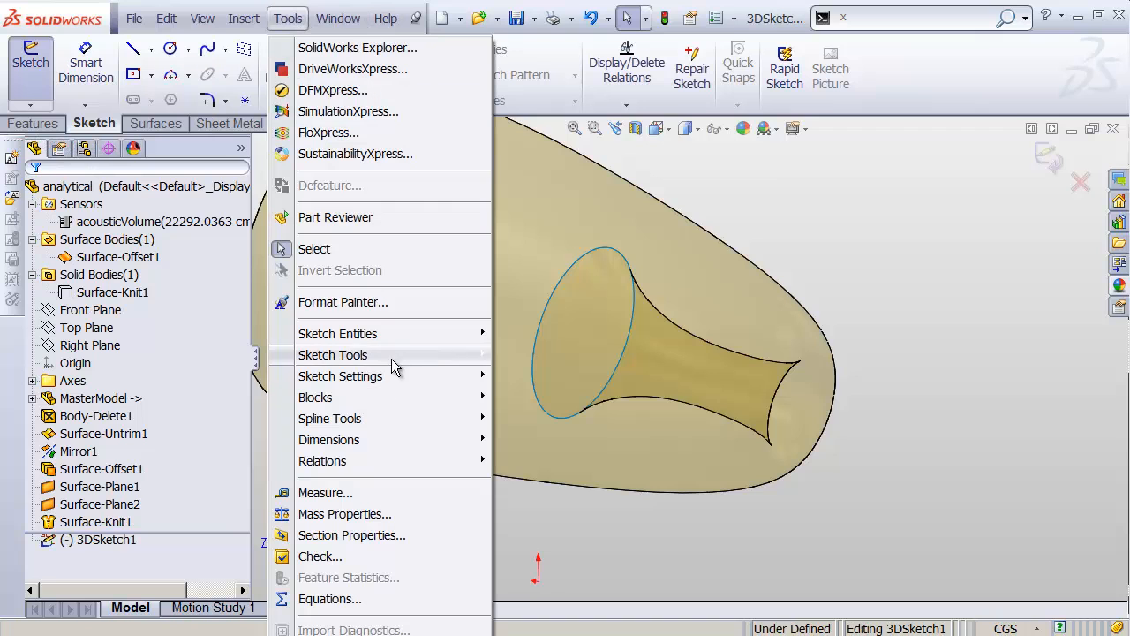
mouse_move(393, 364)
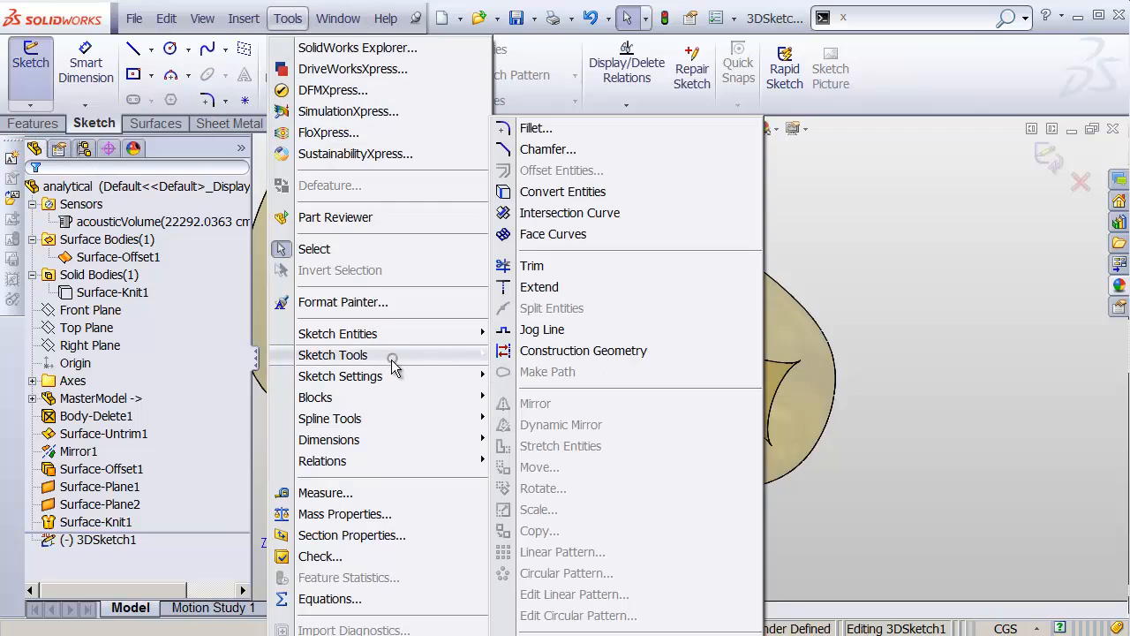
click(572, 235)
click(710, 284)
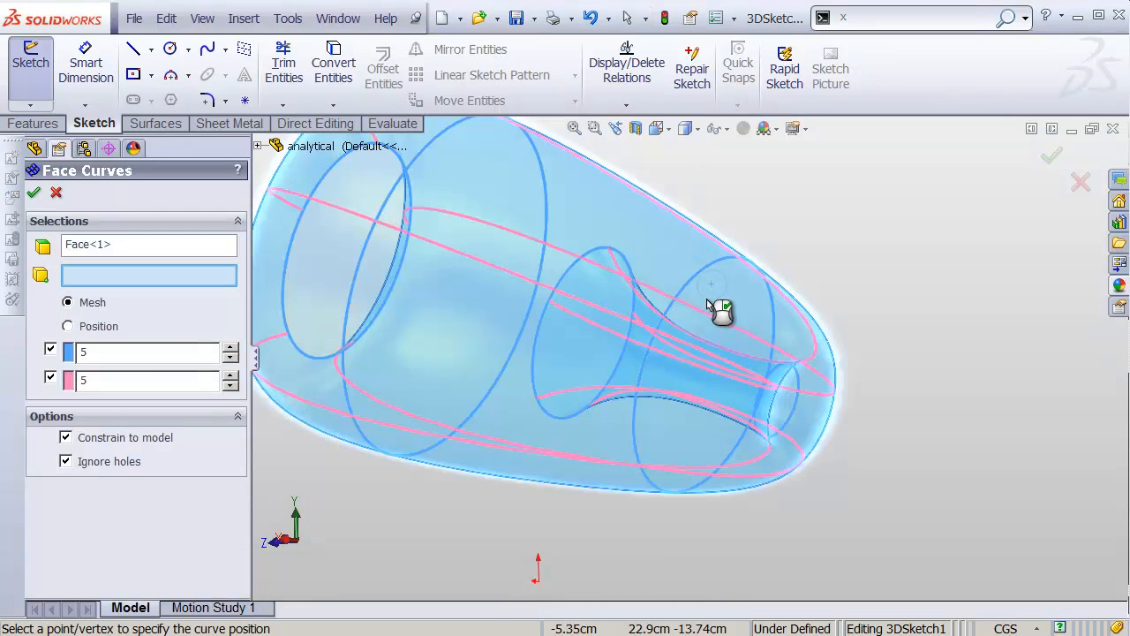
Keep only the first-direction face curve, place it by position at 70.306422% around the port's narrow outer end, and finish the 3D sketch.
click(50, 379)
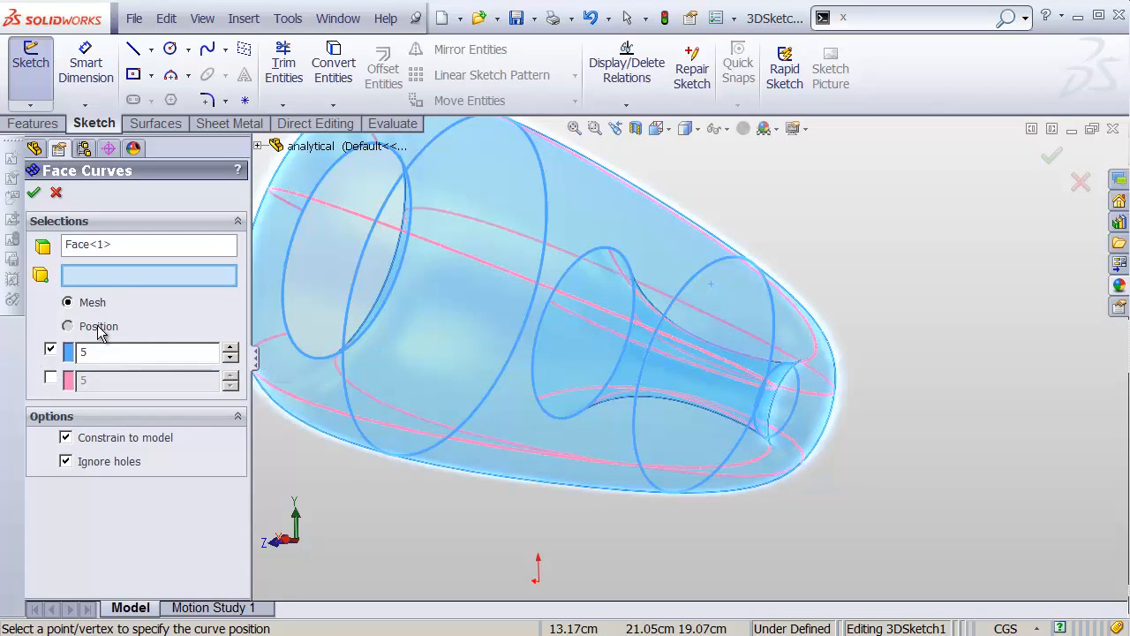
click(99, 326)
drag(711, 369, 824, 389)
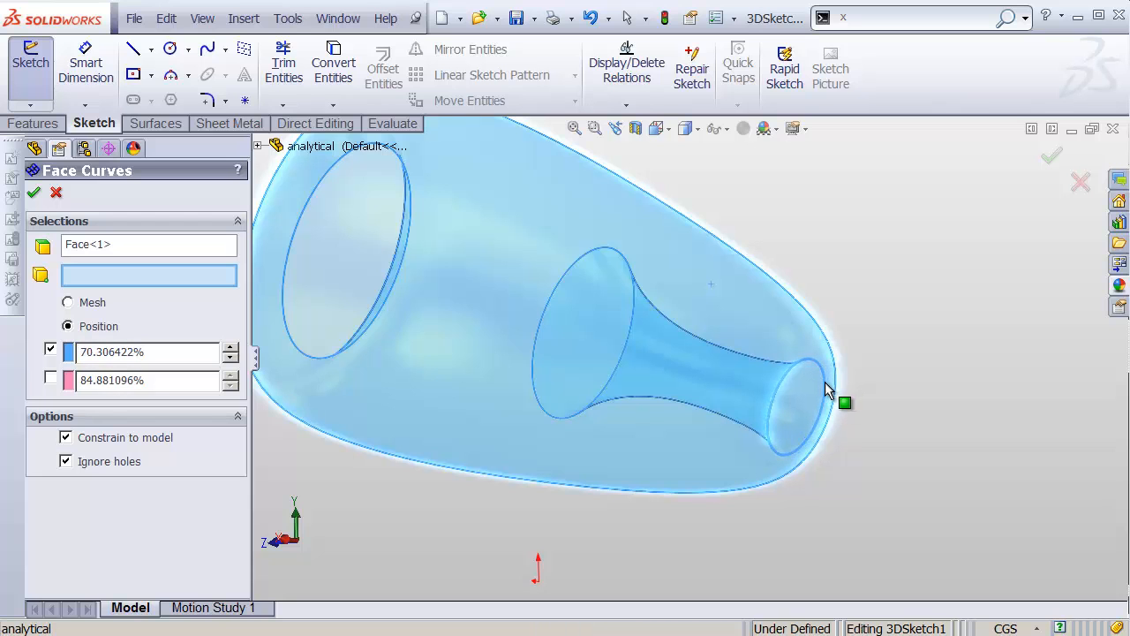
middle_drag(767, 461, 727, 333)
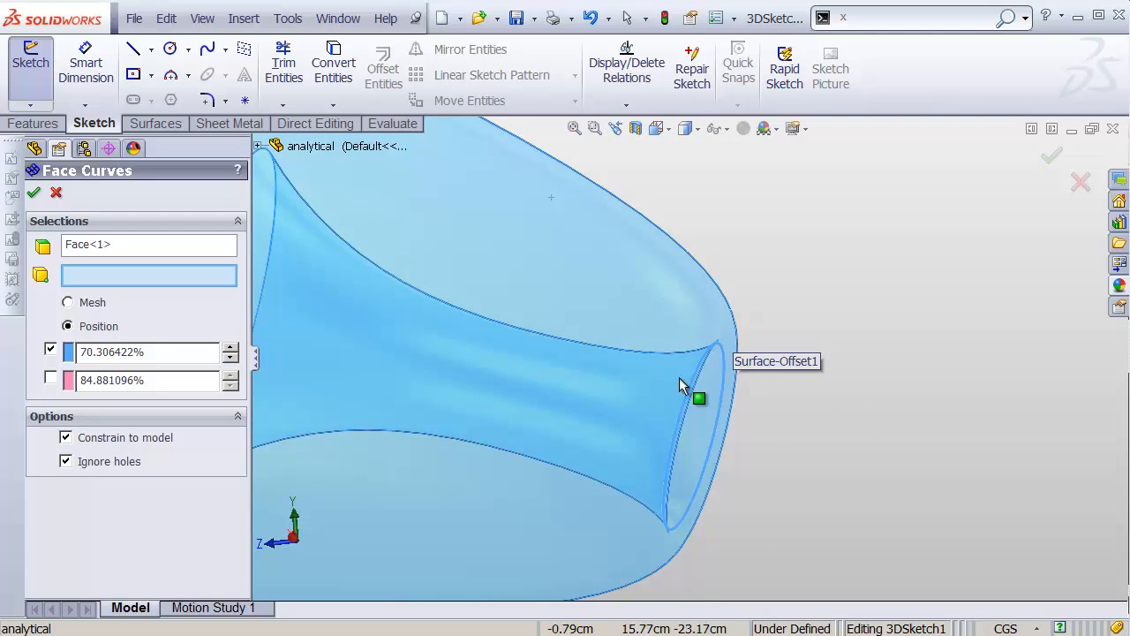
middle_drag(671, 375, 615, 378)
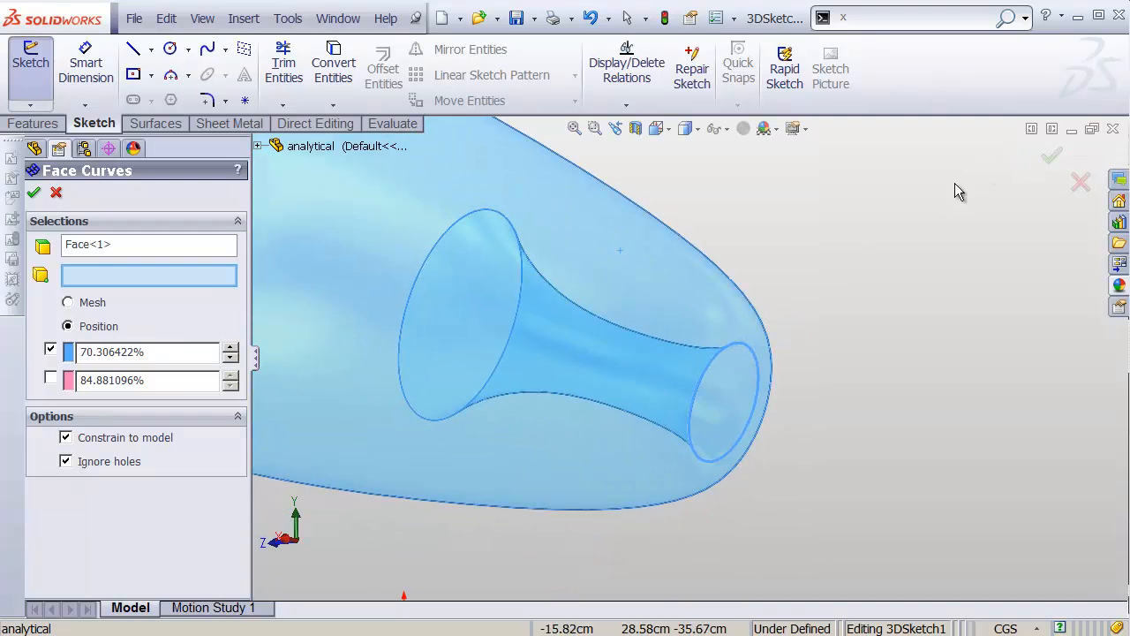
click(1052, 157)
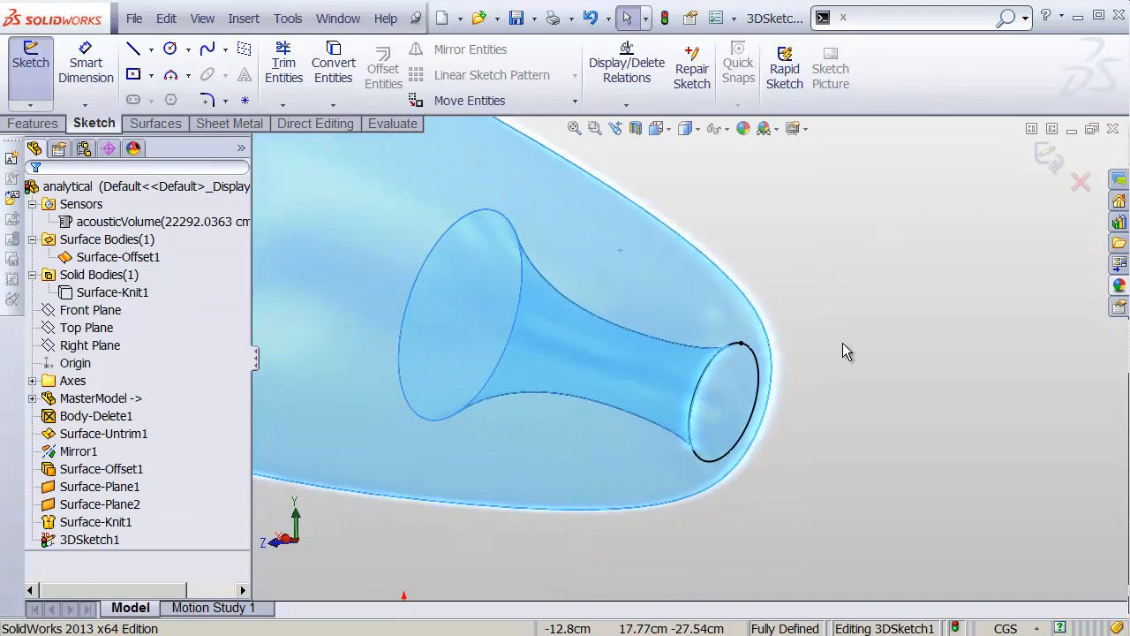
click(1048, 156)
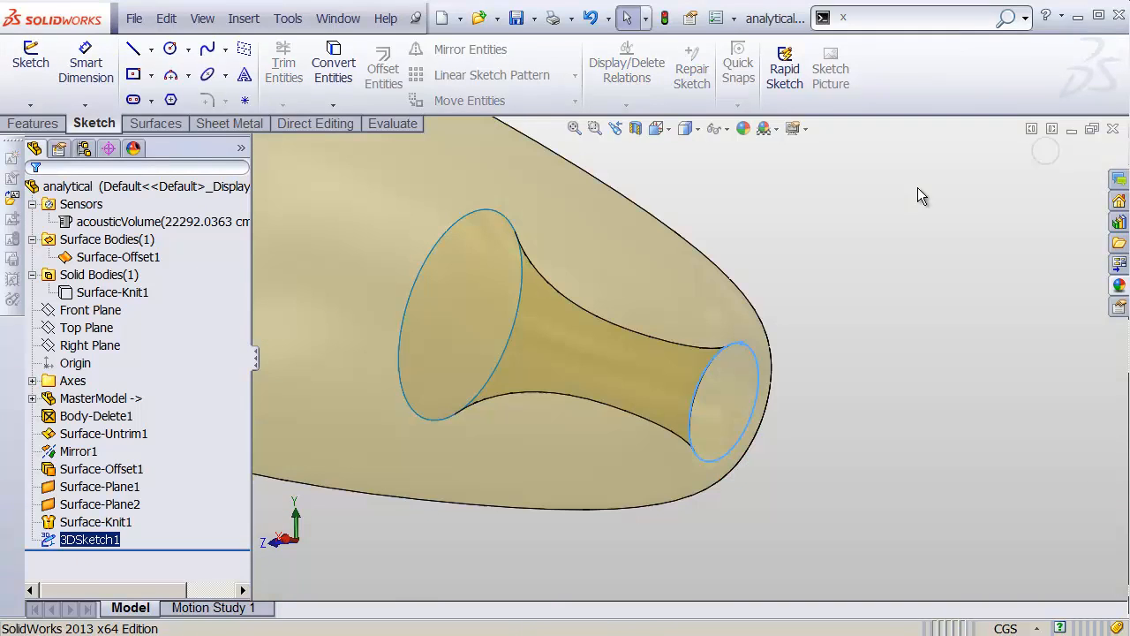
Trim the offset surface with the 3D sketch as a standard trim tool, keeping only the flared port tube.
click(152, 124)
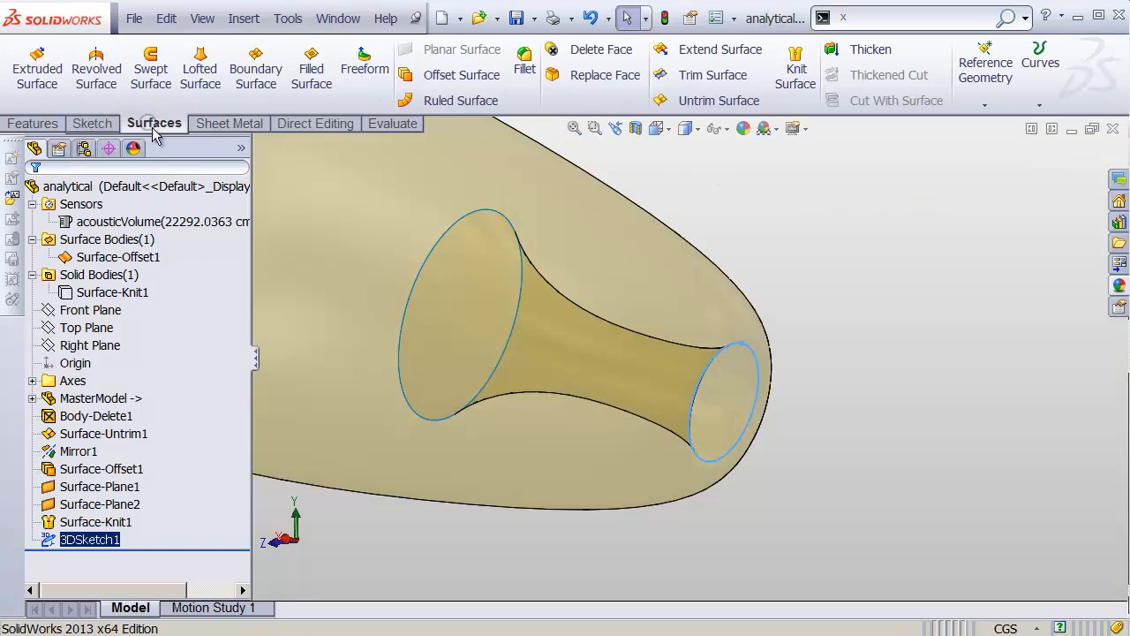
click(759, 79)
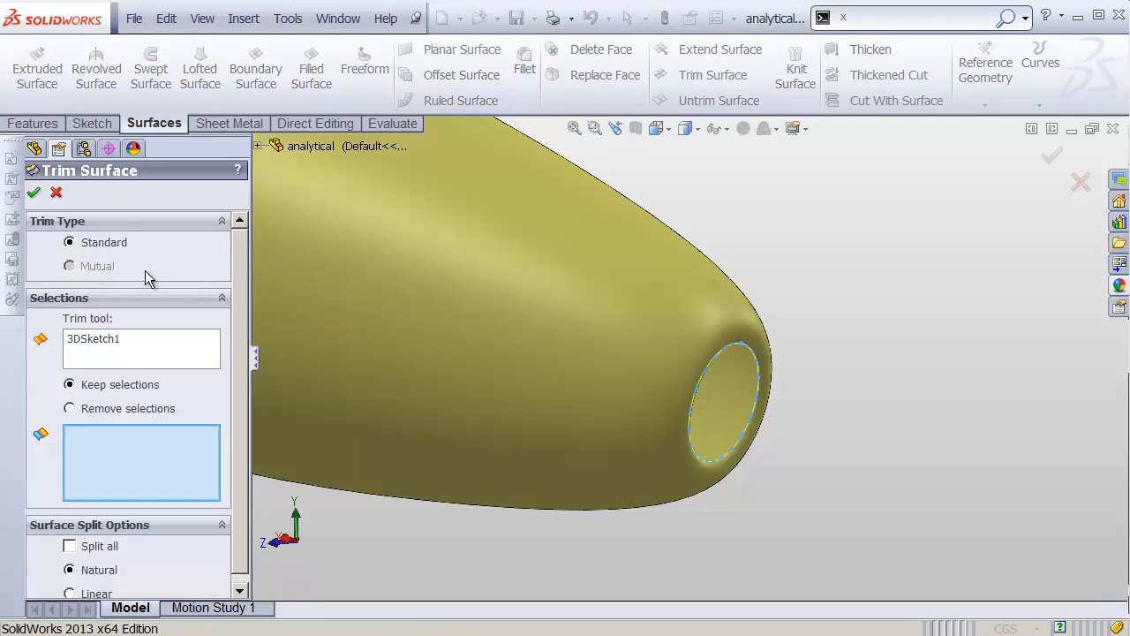
click(731, 401)
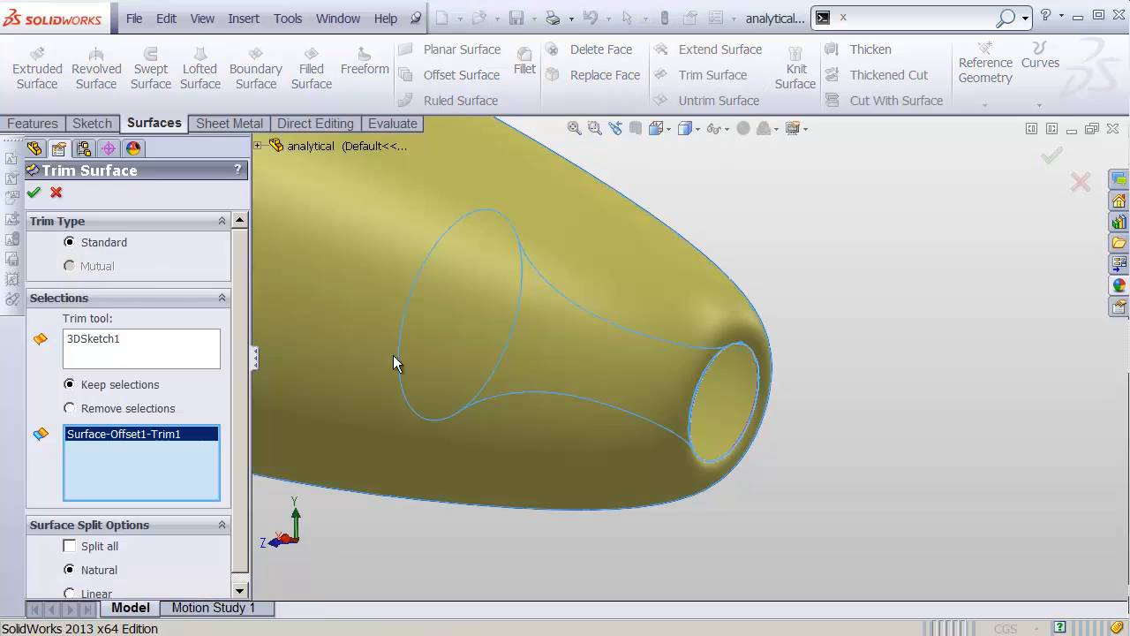
click(38, 196)
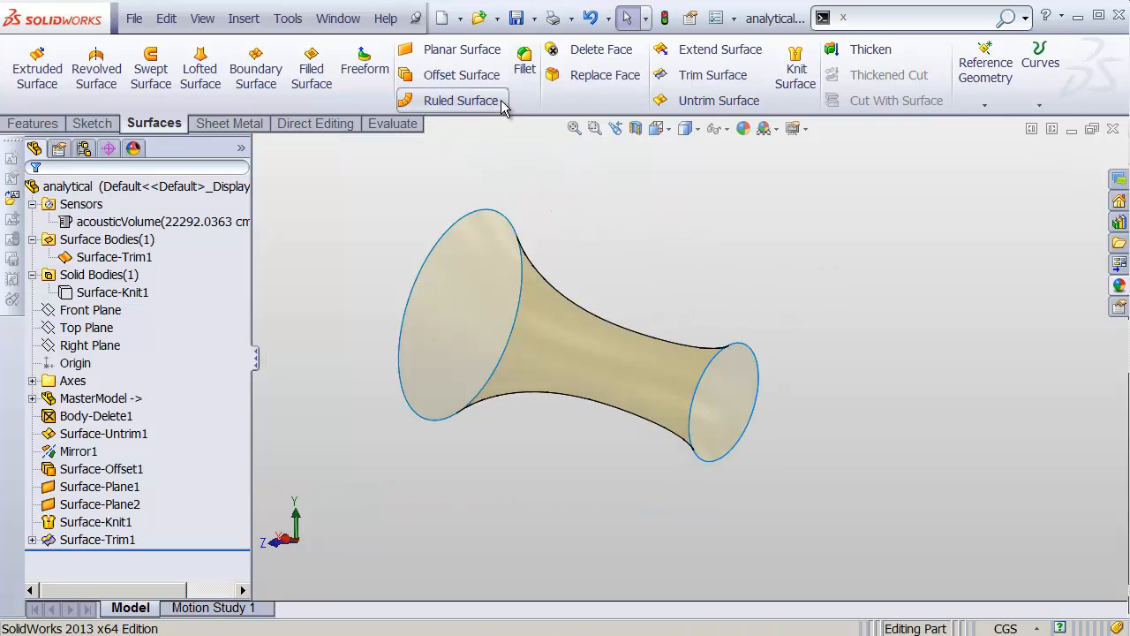
Cap both open ends of the flared port tube with planar surfaces bounded by their end edges.
click(477, 51)
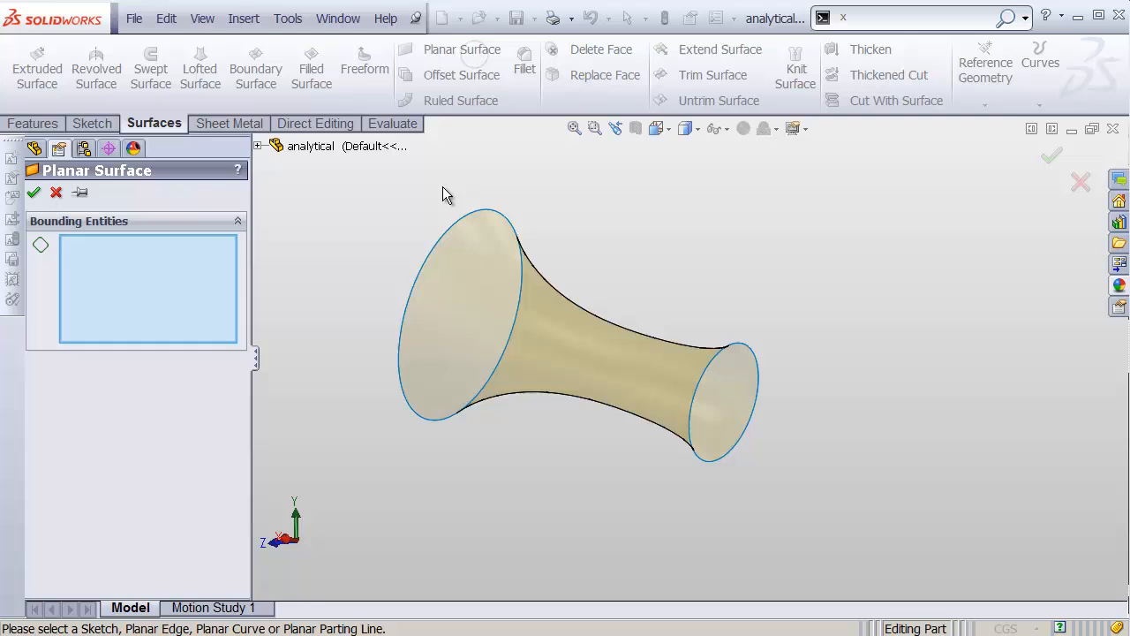
click(429, 252)
click(33, 191)
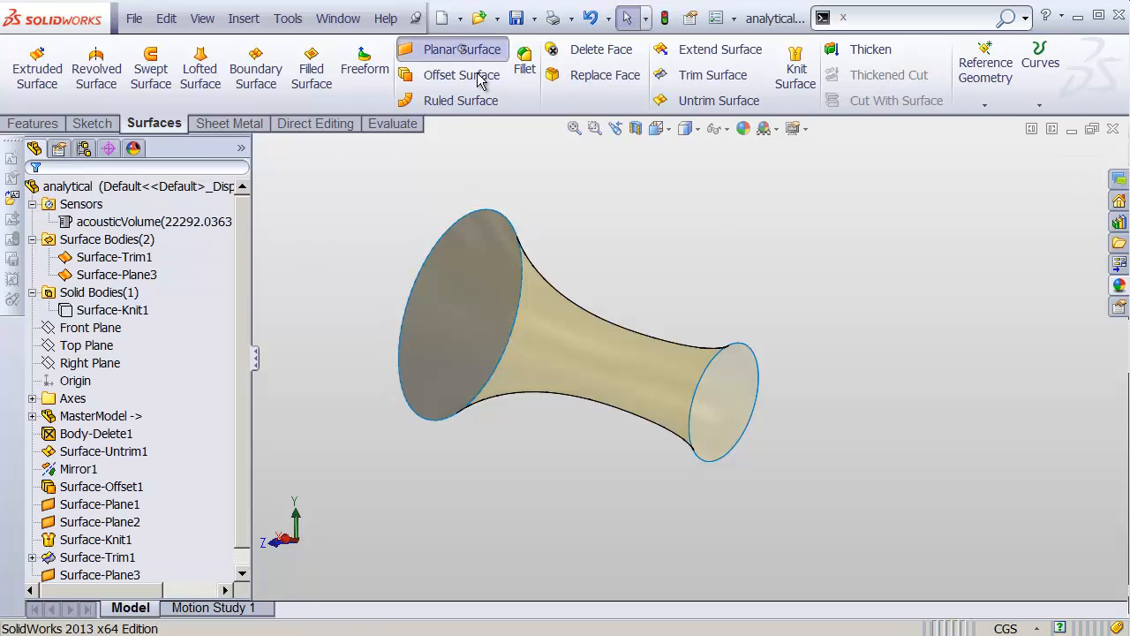
click(751, 351)
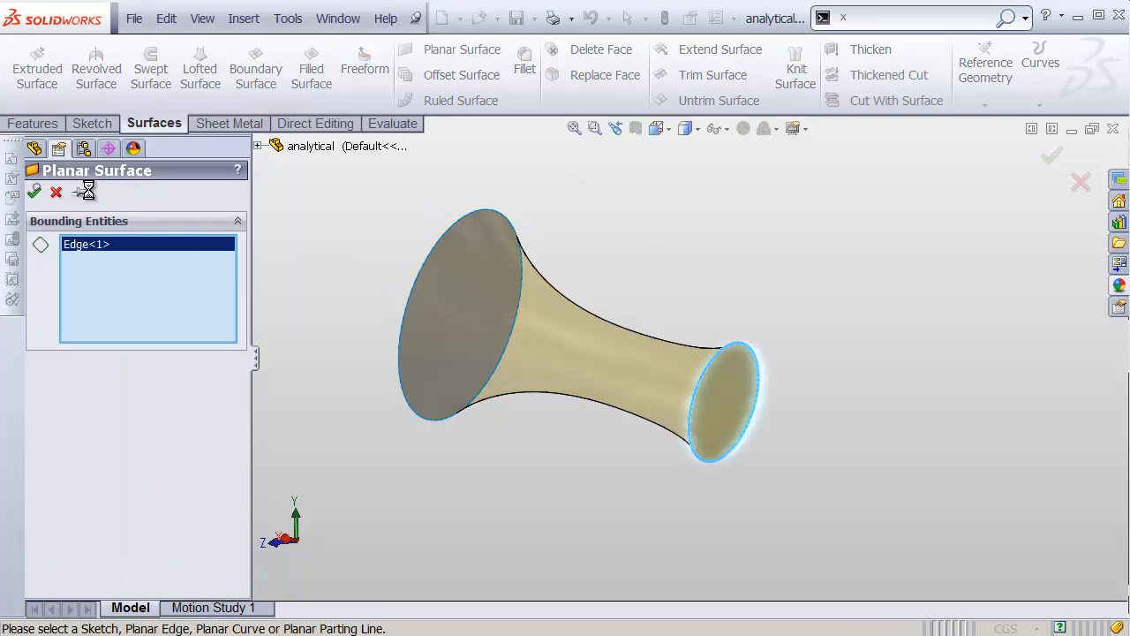
Knit the trimmed port tube and its two planar end caps together, trying to form a solid.
click(795, 69)
click(733, 398)
click(599, 374)
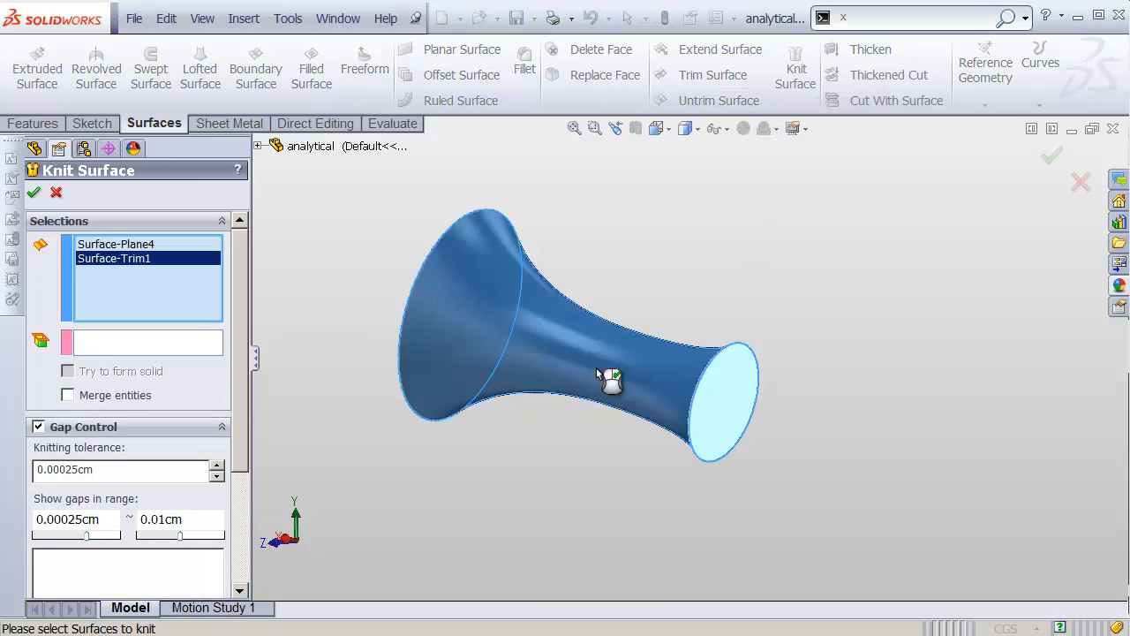
right_click(474, 328)
click(501, 342)
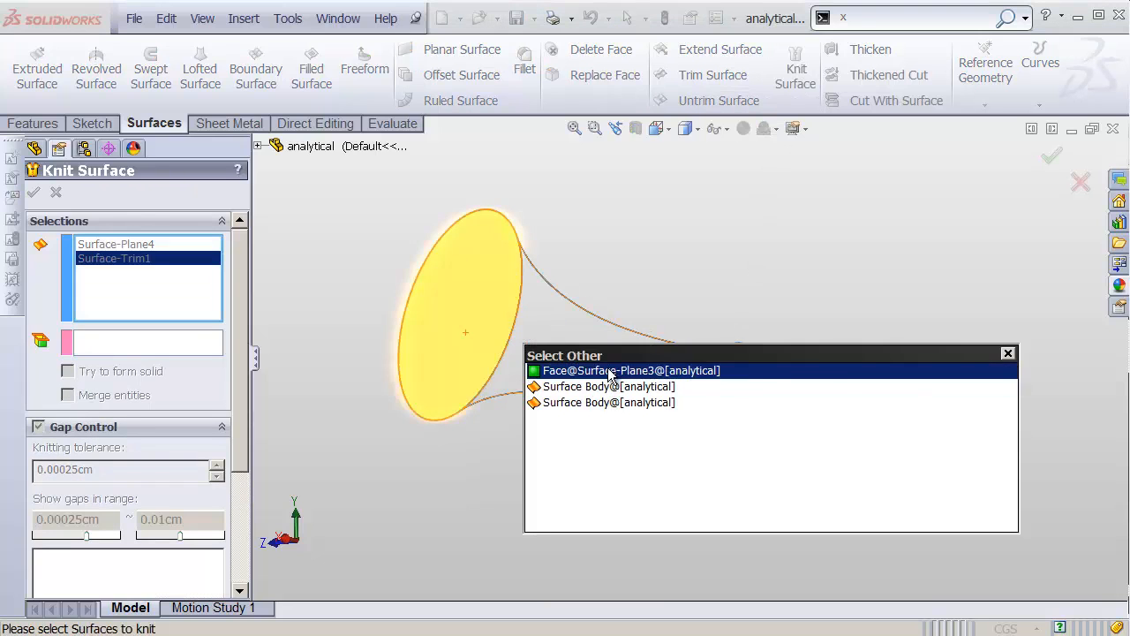
click(609, 371)
click(141, 370)
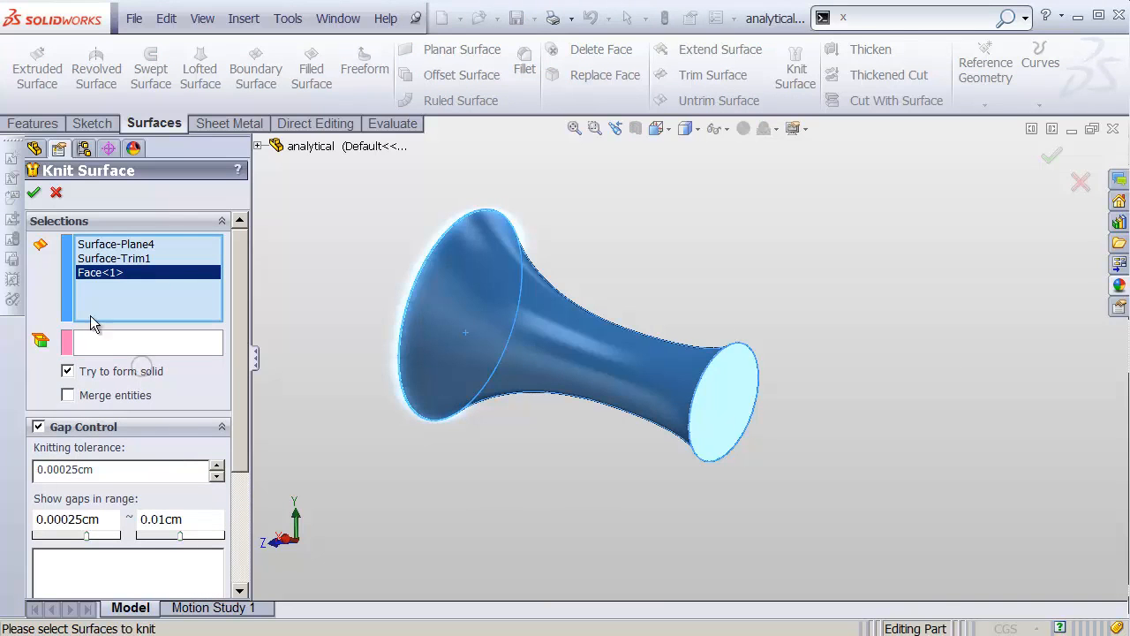
click(33, 192)
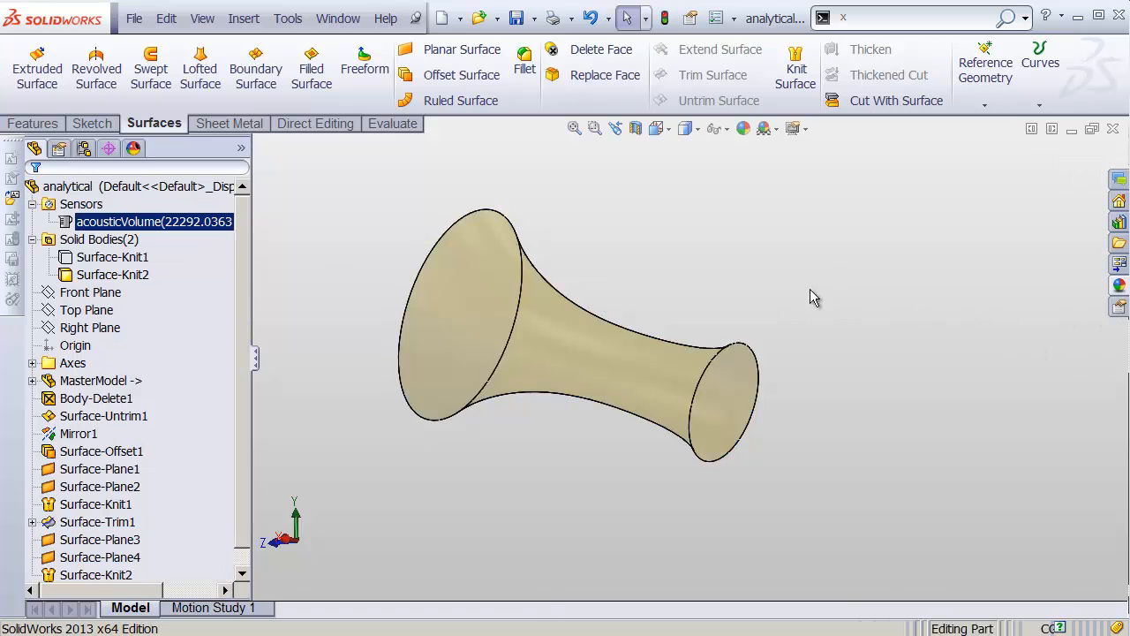
Add a Mass Properties sensor that tracks the Volume of the port tube's solid body.
right_click(86, 206)
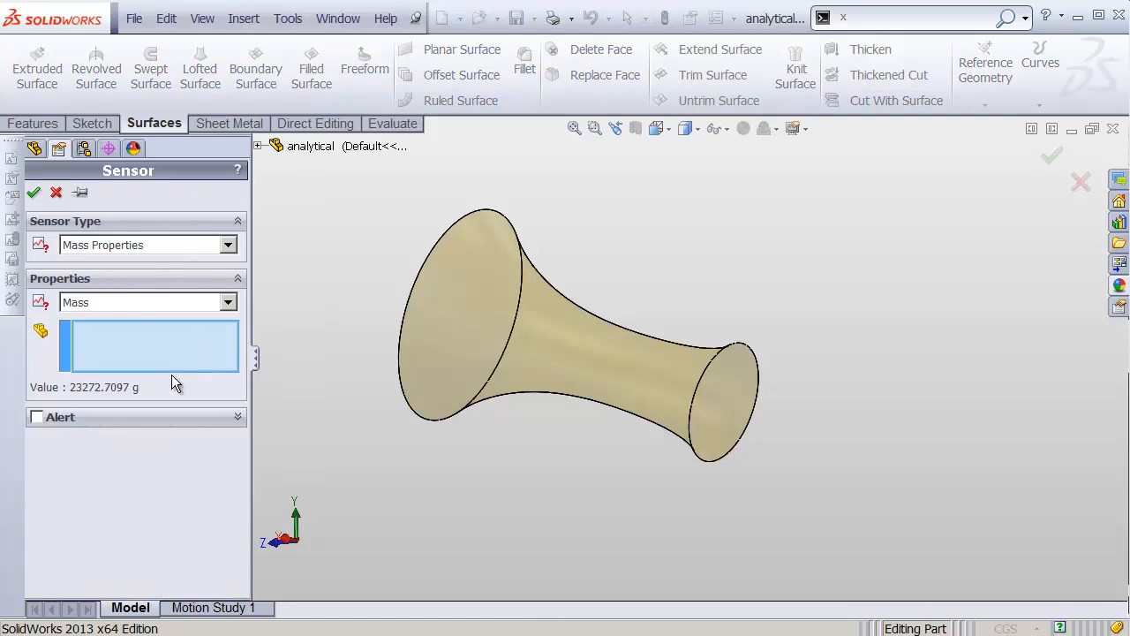
click(161, 305)
click(164, 334)
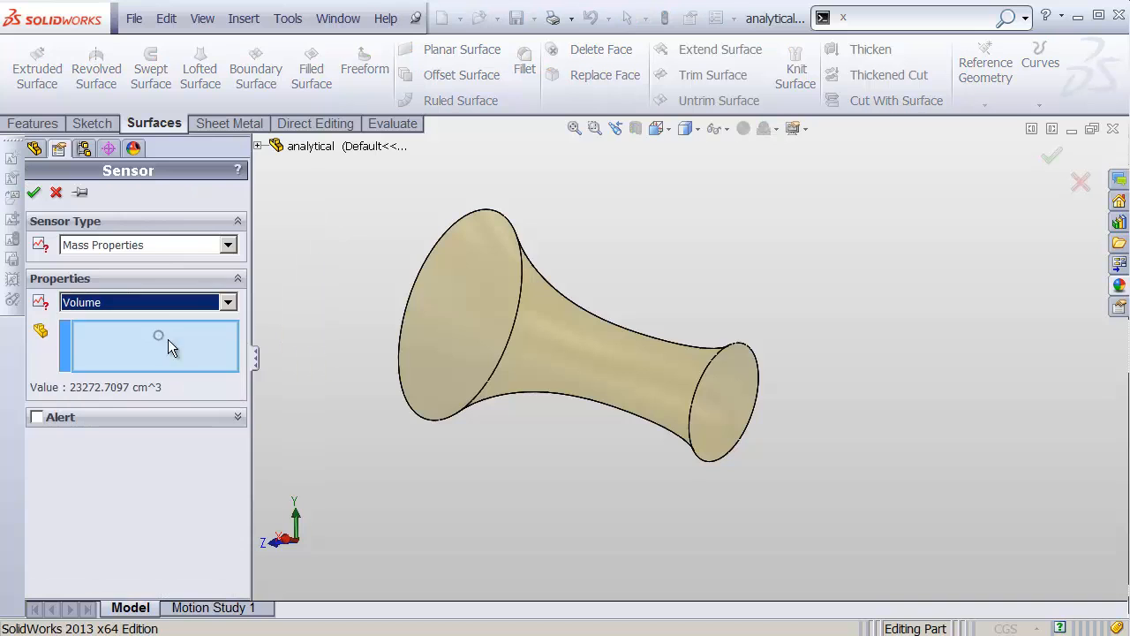
click(545, 350)
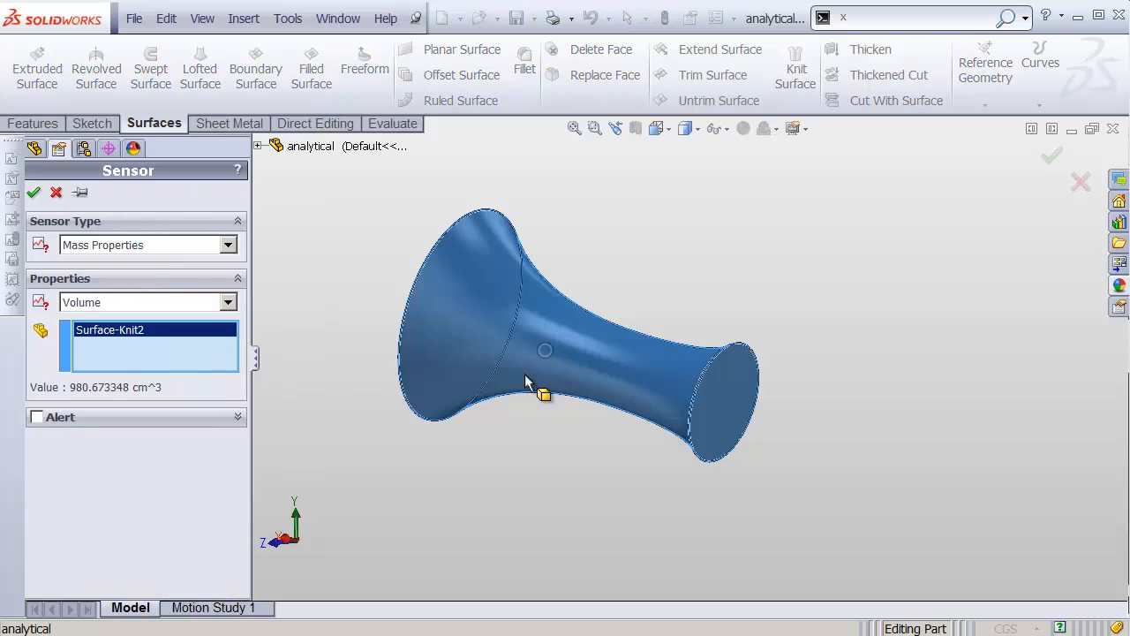
click(34, 192)
Rename the port tube's volume sensor to portVolume.
click(104, 241)
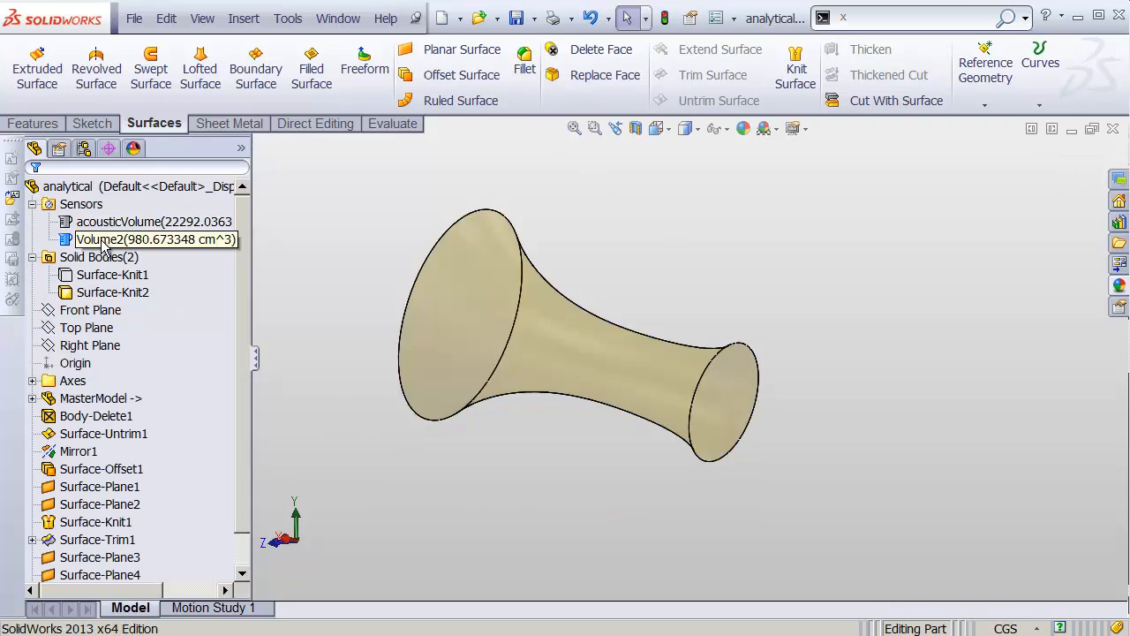
ctrl+click(100, 256)
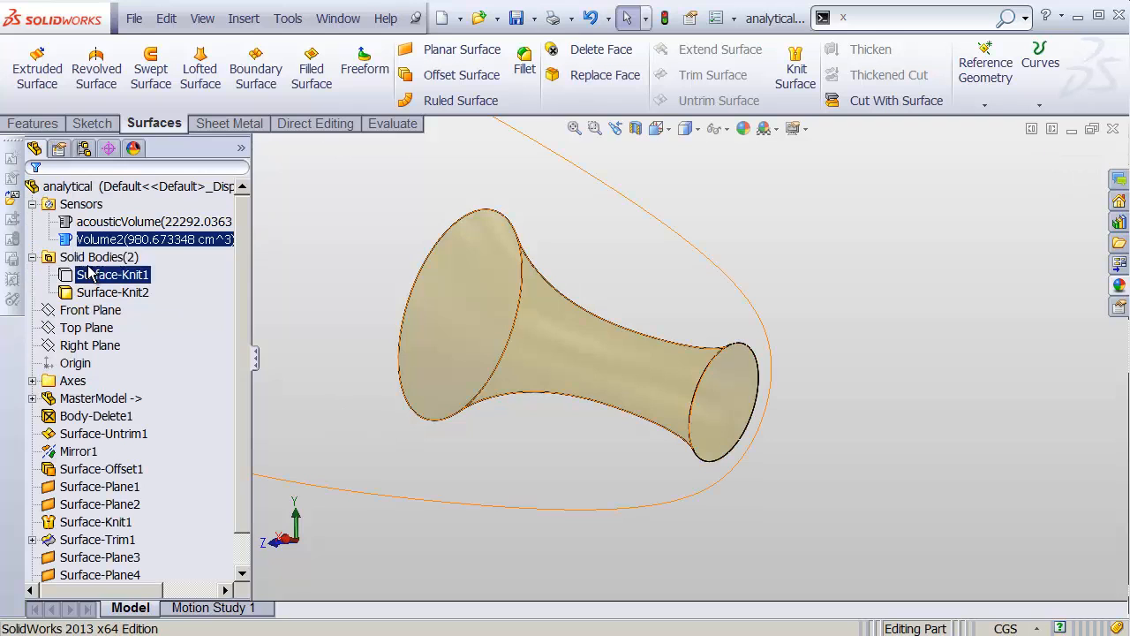
click(97, 239)
click(97, 239)
text(por)
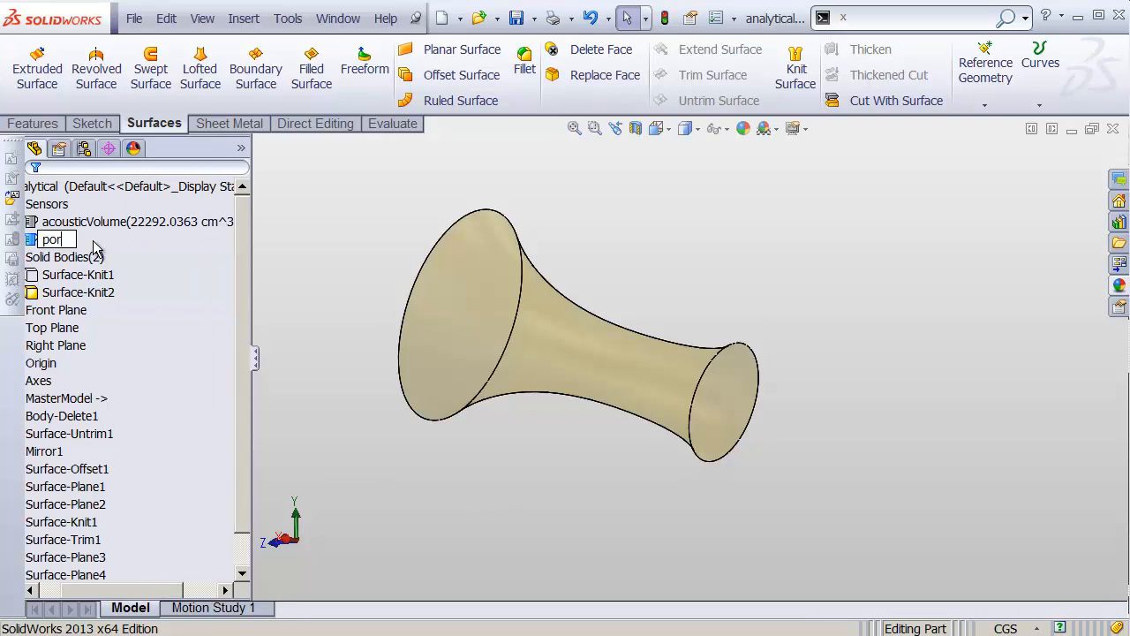
text(tVolume)
key(Return)
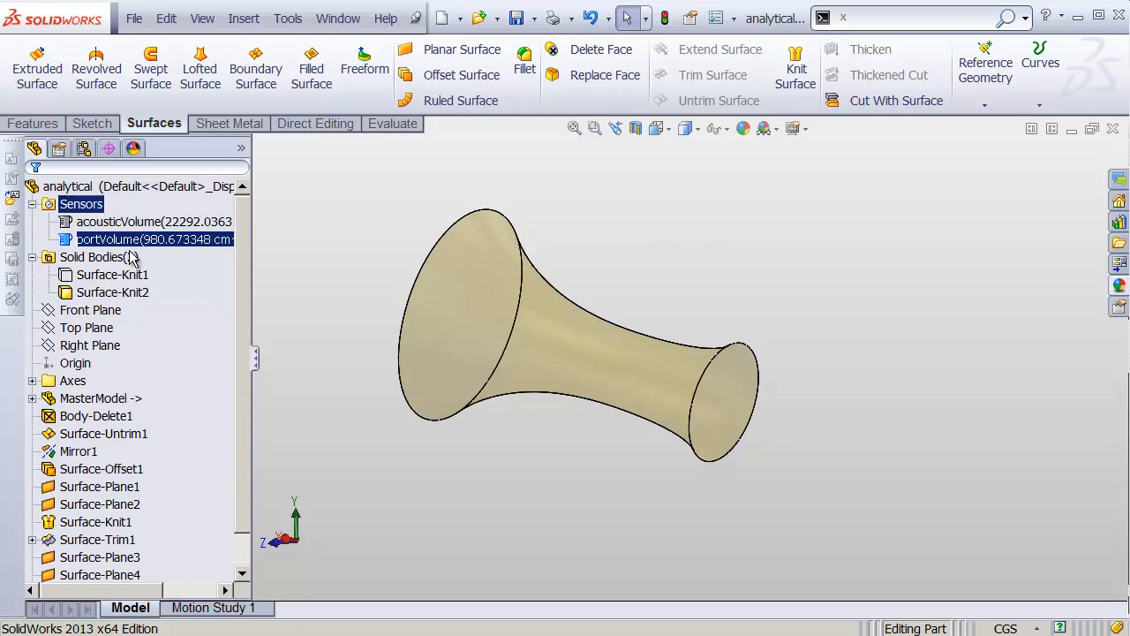
click(292, 280)
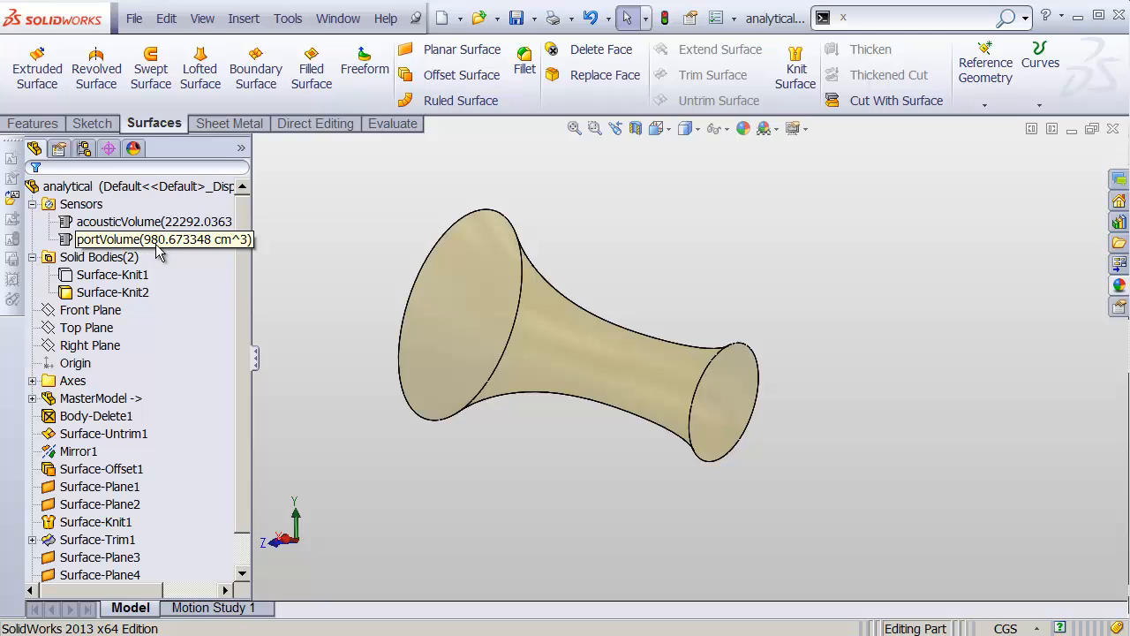
middle_drag(588, 444, 527, 432)
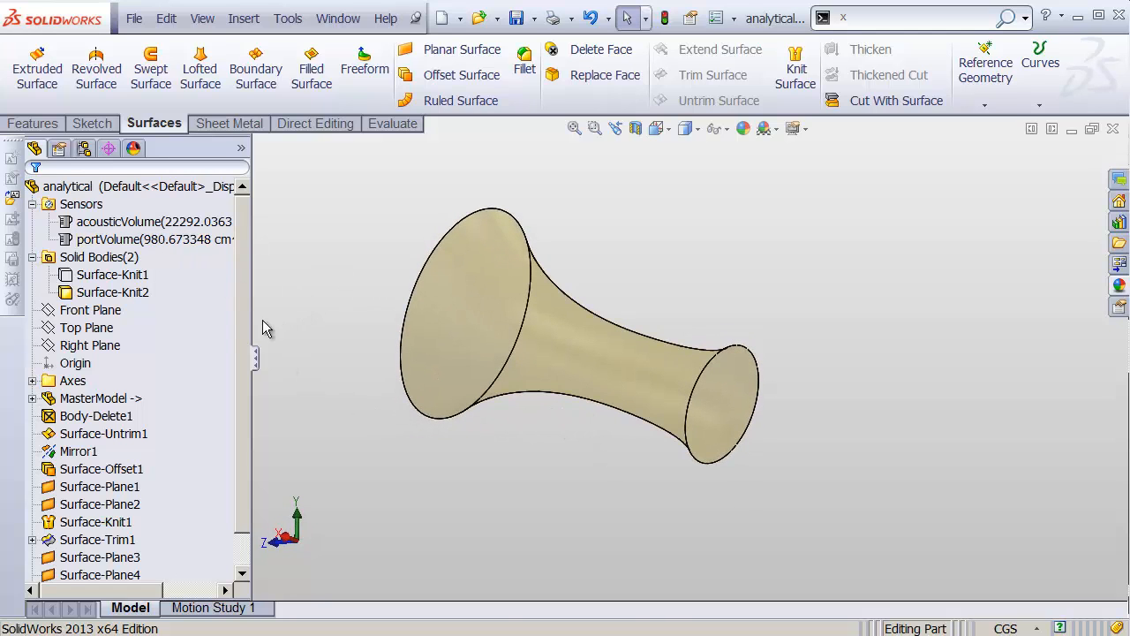
middle_drag(406, 368, 501, 419)
click(434, 355)
click(709, 404)
click(496, 488)
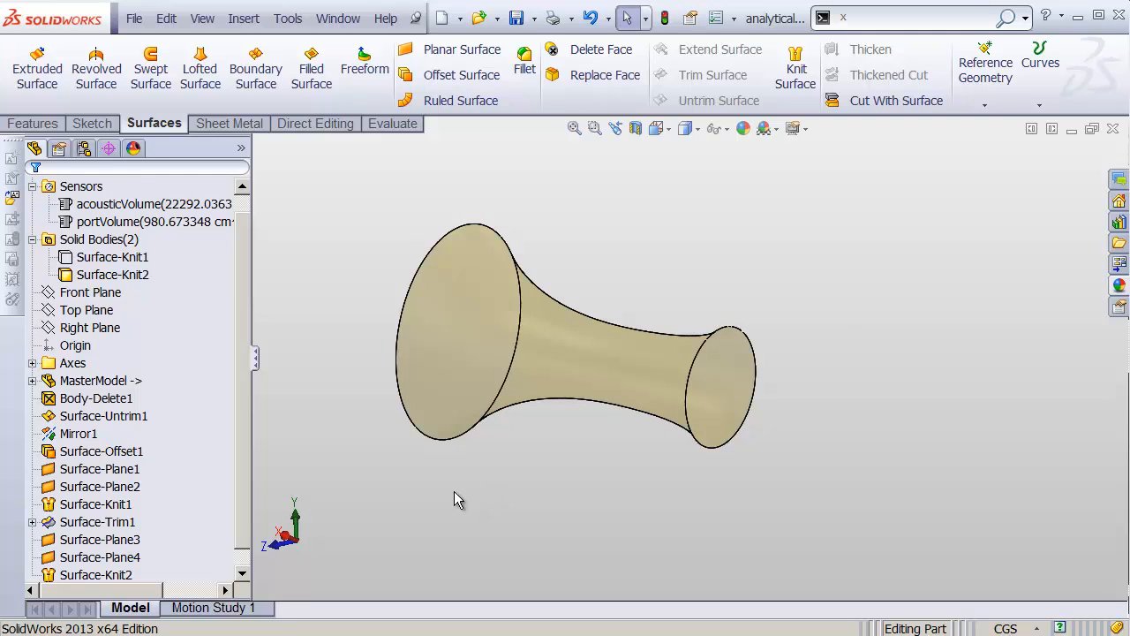
Measure the distance between the port tube's wide and narrow end faces.
click(288, 17)
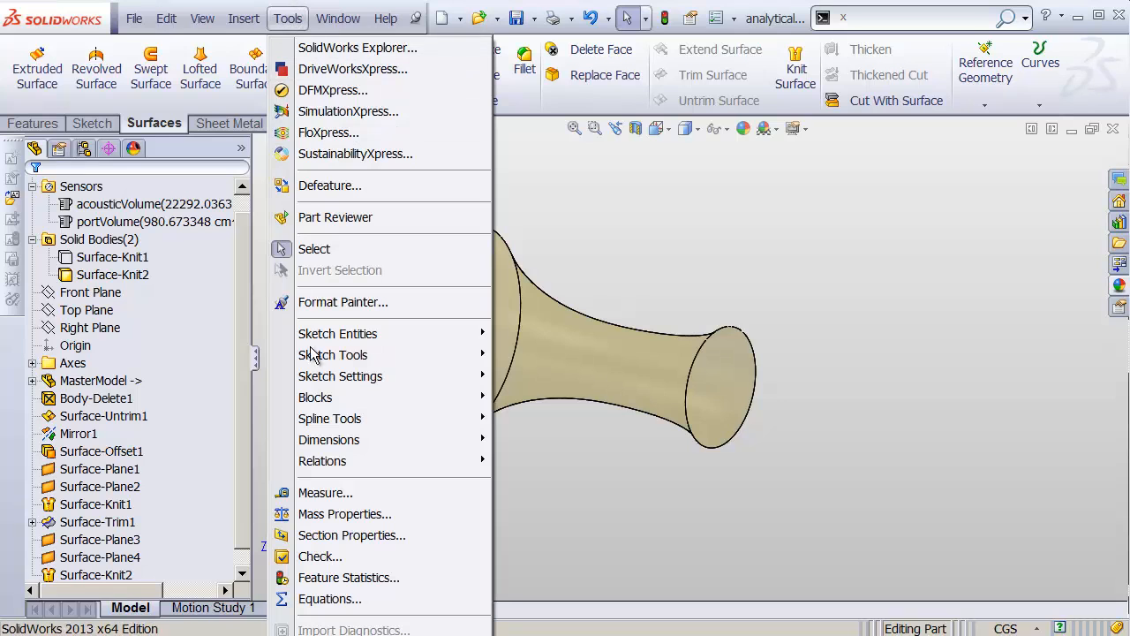
click(384, 494)
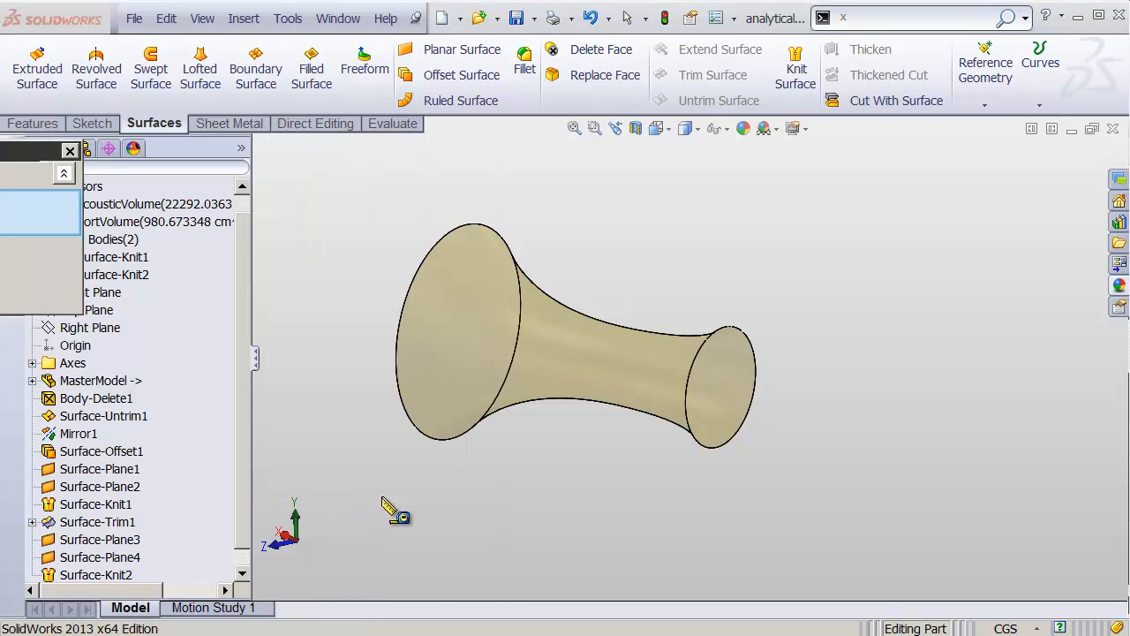
drag(64, 169, 289, 176)
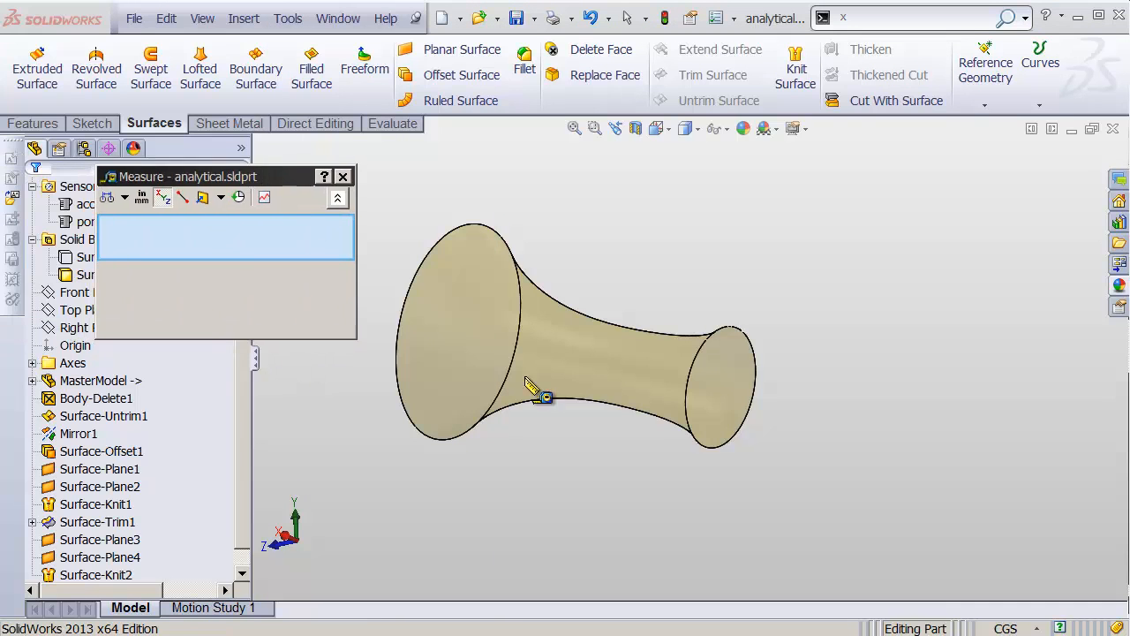
middle_drag(528, 380, 668, 379)
click(454, 391)
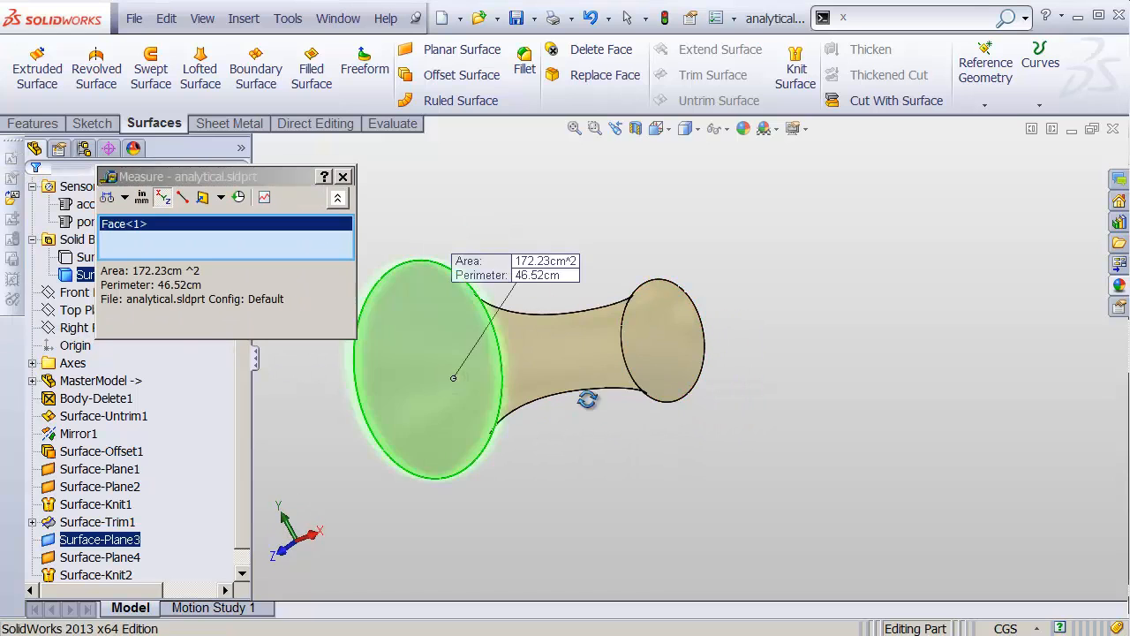
middle_drag(585, 396, 676, 383)
click(677, 383)
middle_drag(598, 429, 608, 425)
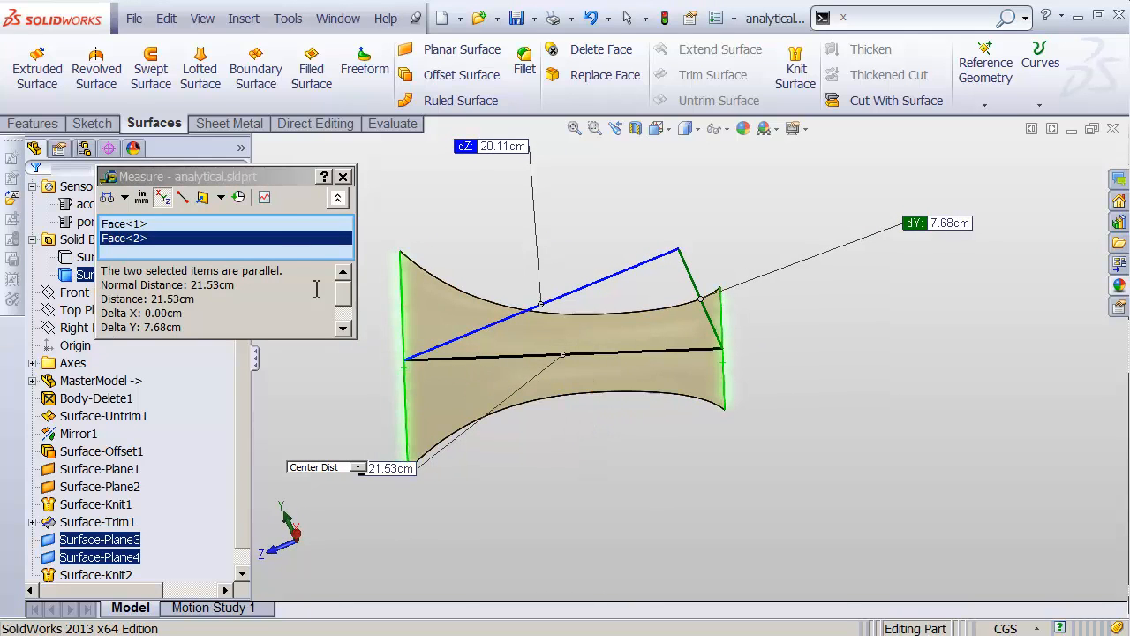
Create a measurement sensor from the two end faces that tracks their Distance.
click(264, 197)
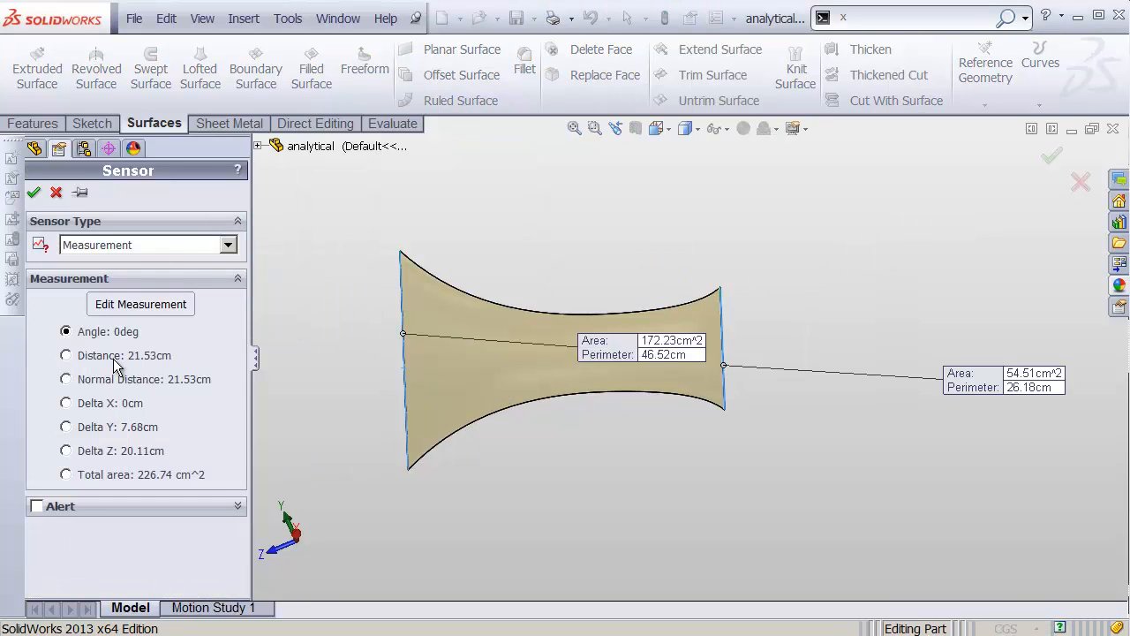
click(113, 362)
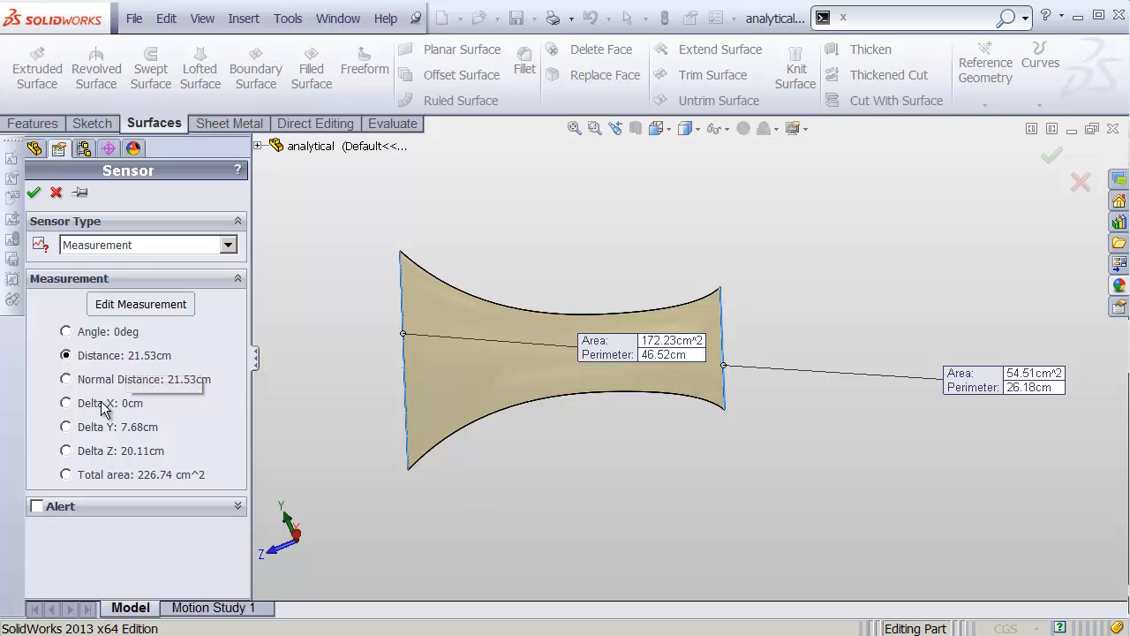
click(34, 193)
Rename the port tube's distance sensor to PortLength.
click(131, 246)
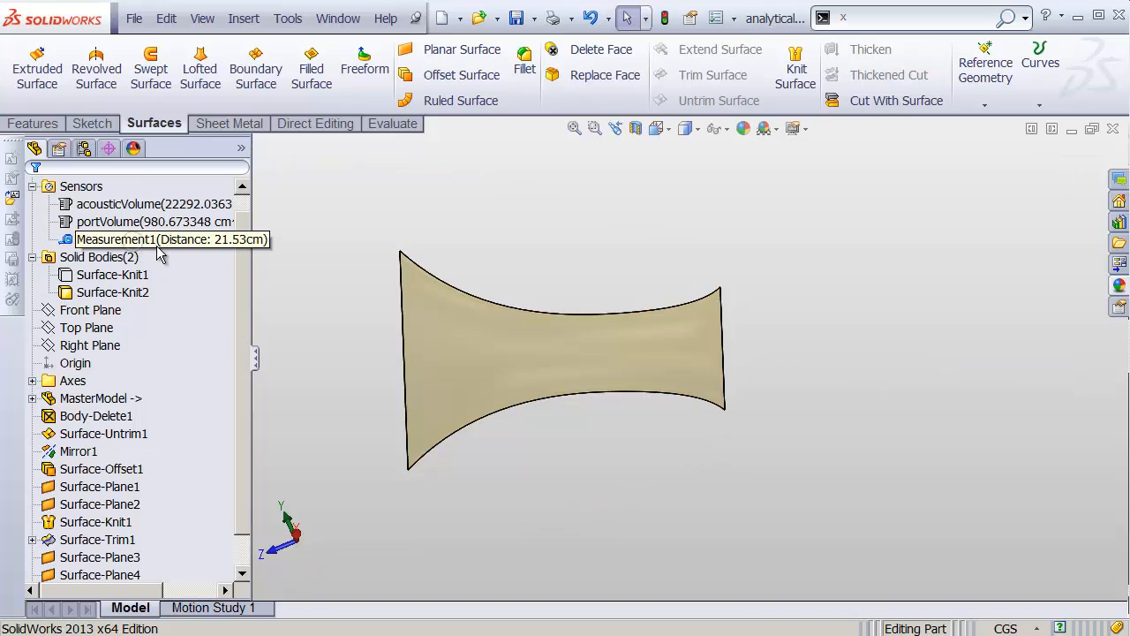
click(138, 248)
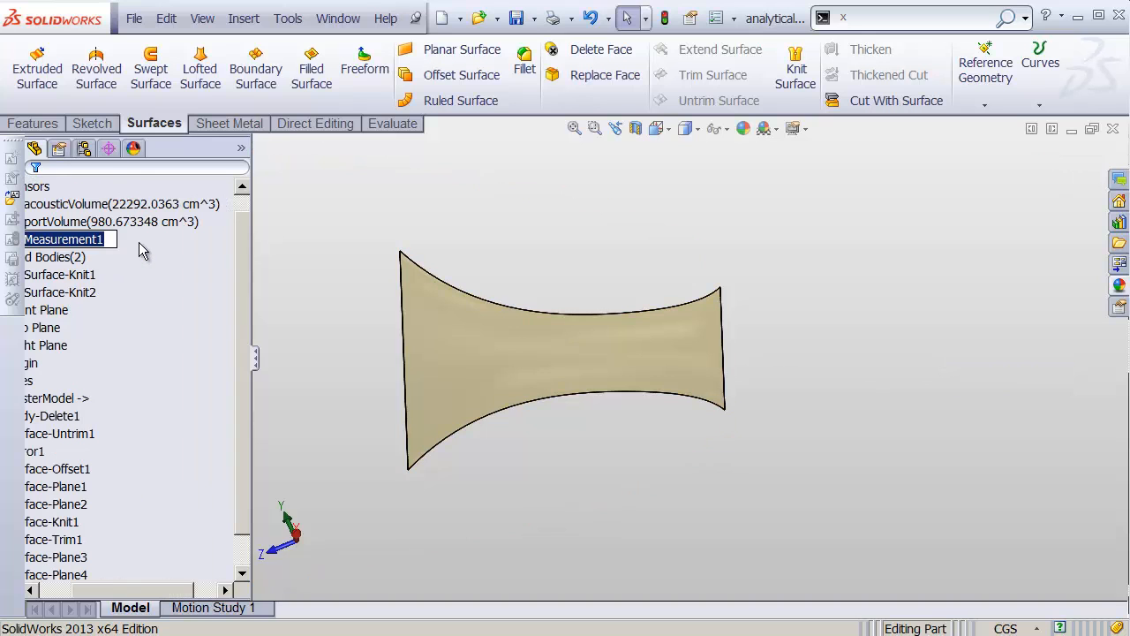
text(PortLe)
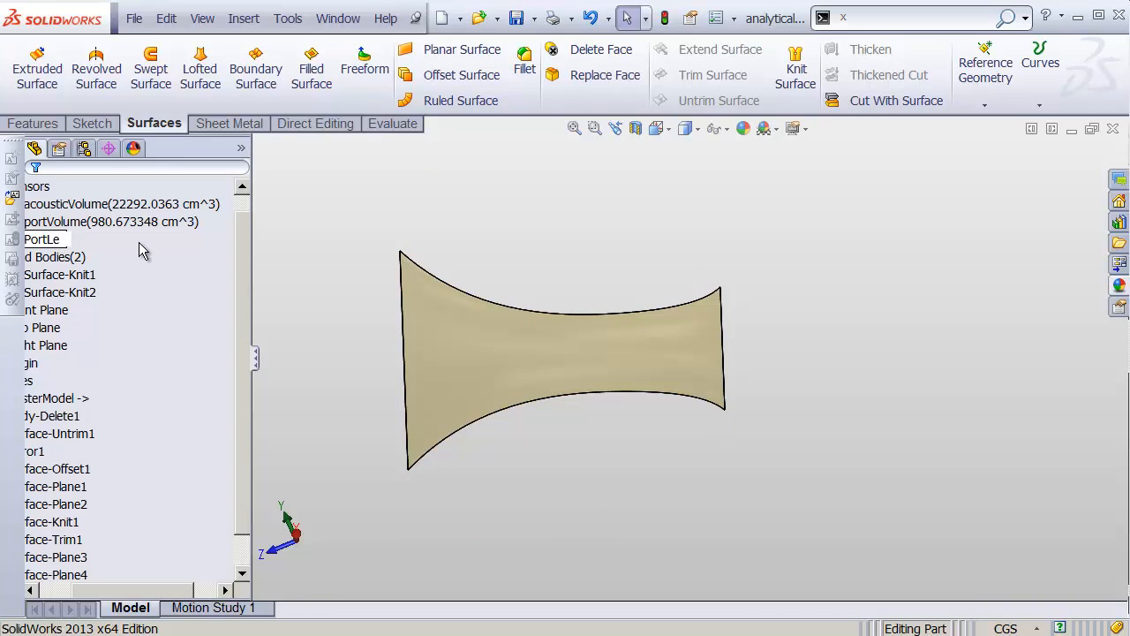
text(ngth)
key(Return)
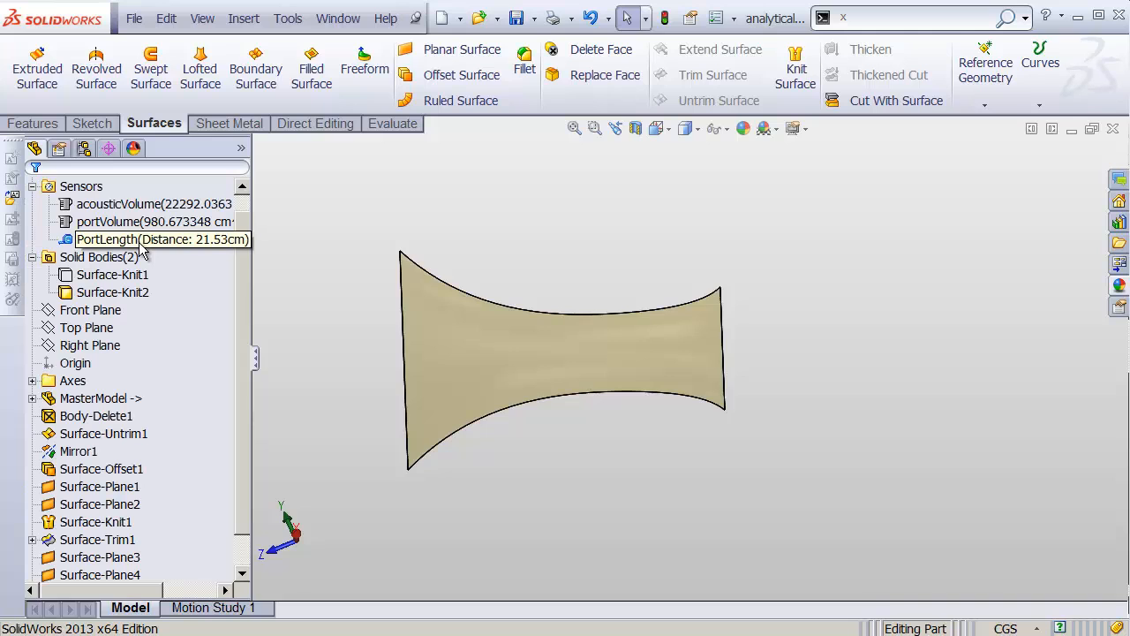
Widen the feature tree and review the full entries of the acoustic volume, port volume and port length sensors.
drag(255, 262, 306, 262)
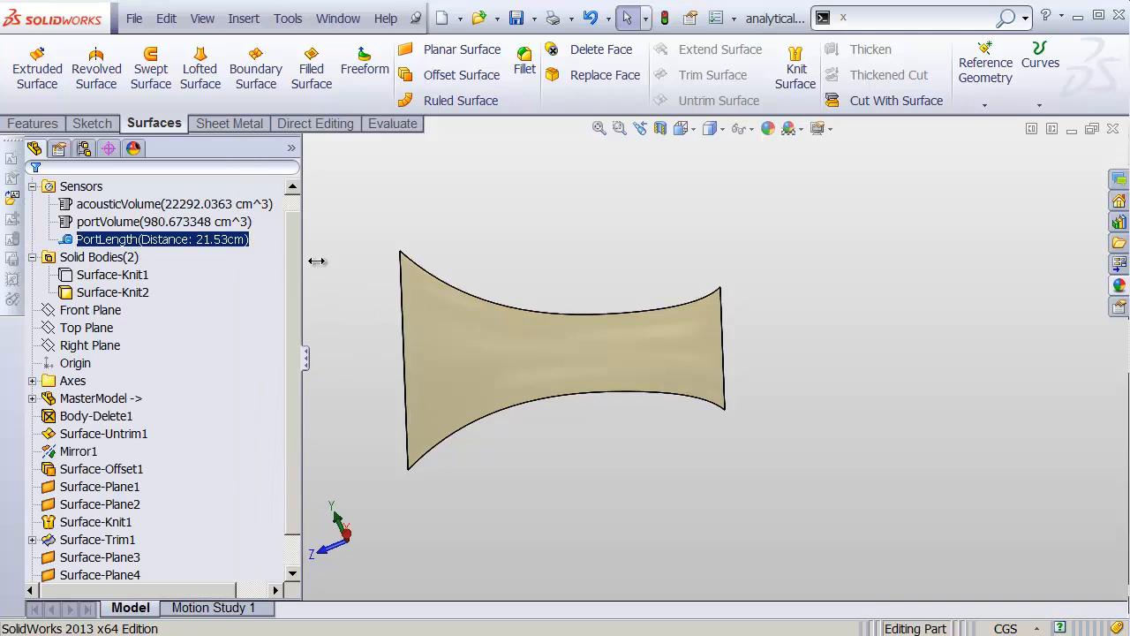
click(358, 222)
scroll(294, 300, up, 1)
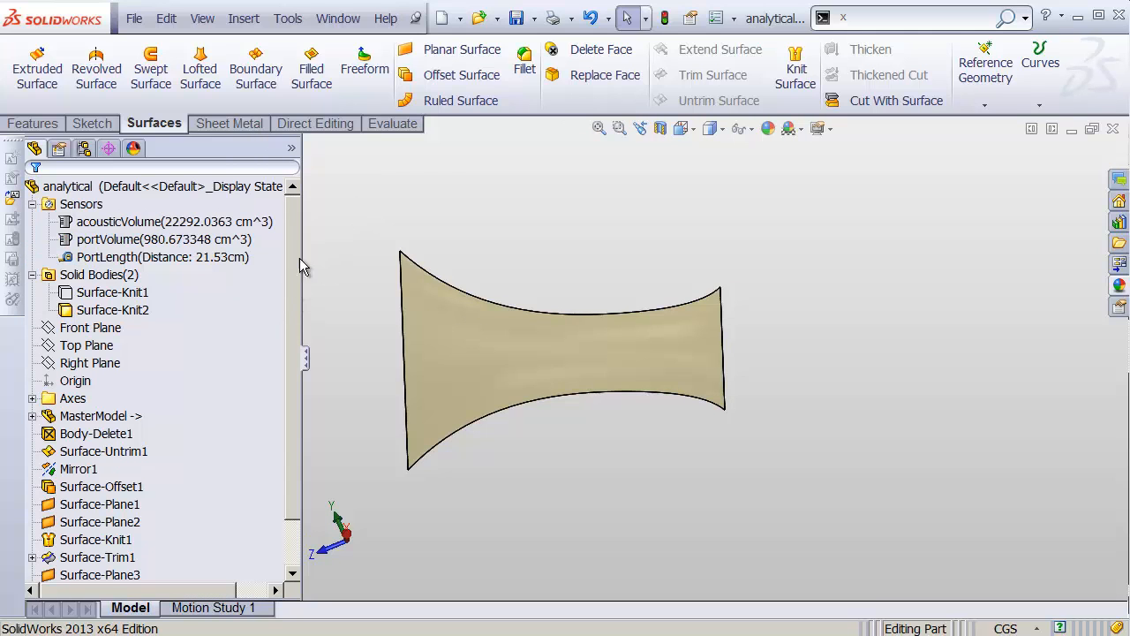
click(229, 258)
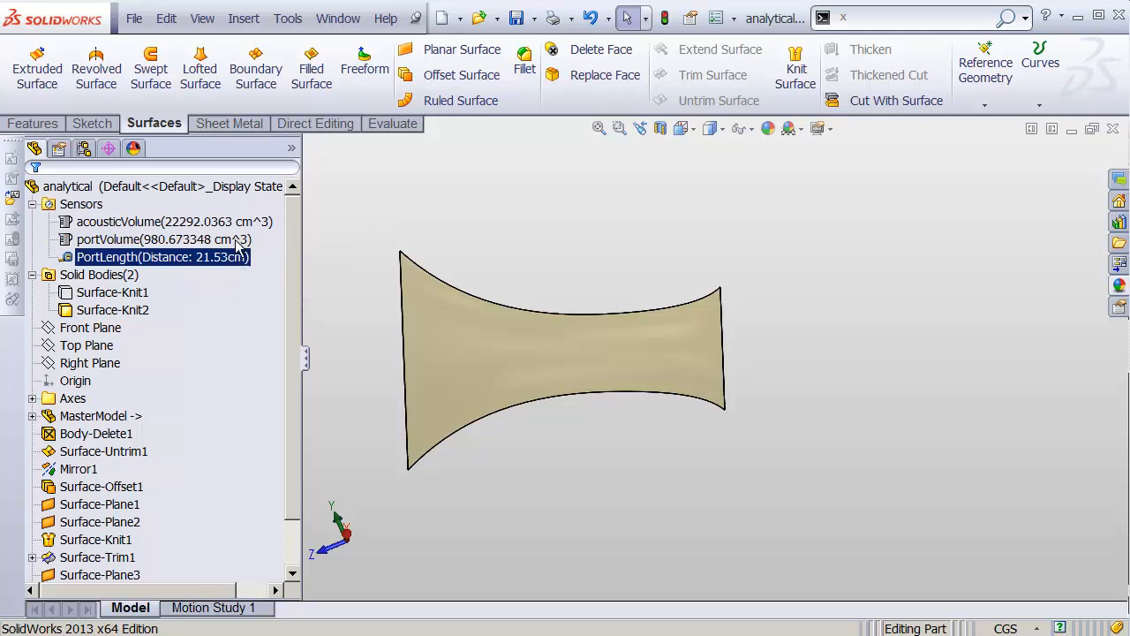
click(325, 263)
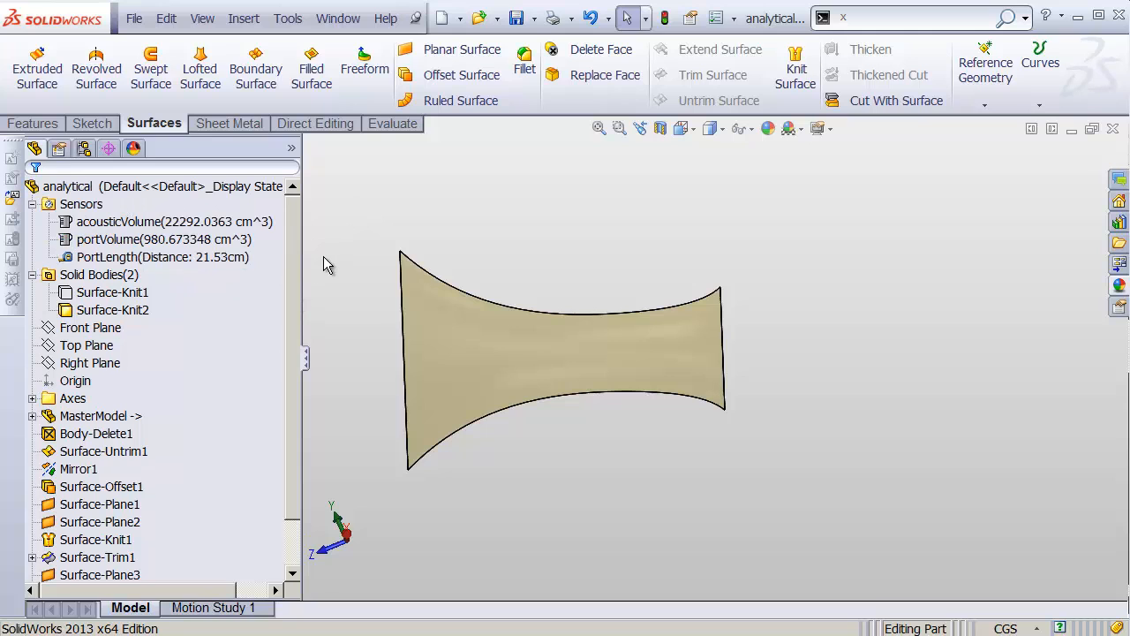
Set the visibility of the Sensors folder in the feature tree to Automatic in the FeatureManager system options.
click(93, 205)
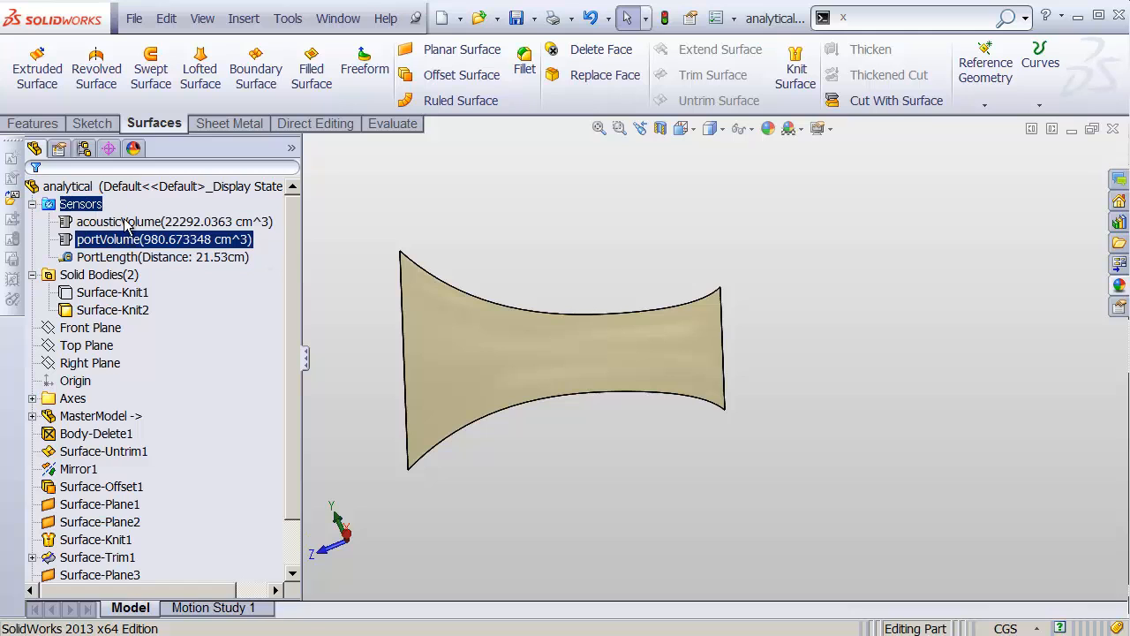
right_click(124, 186)
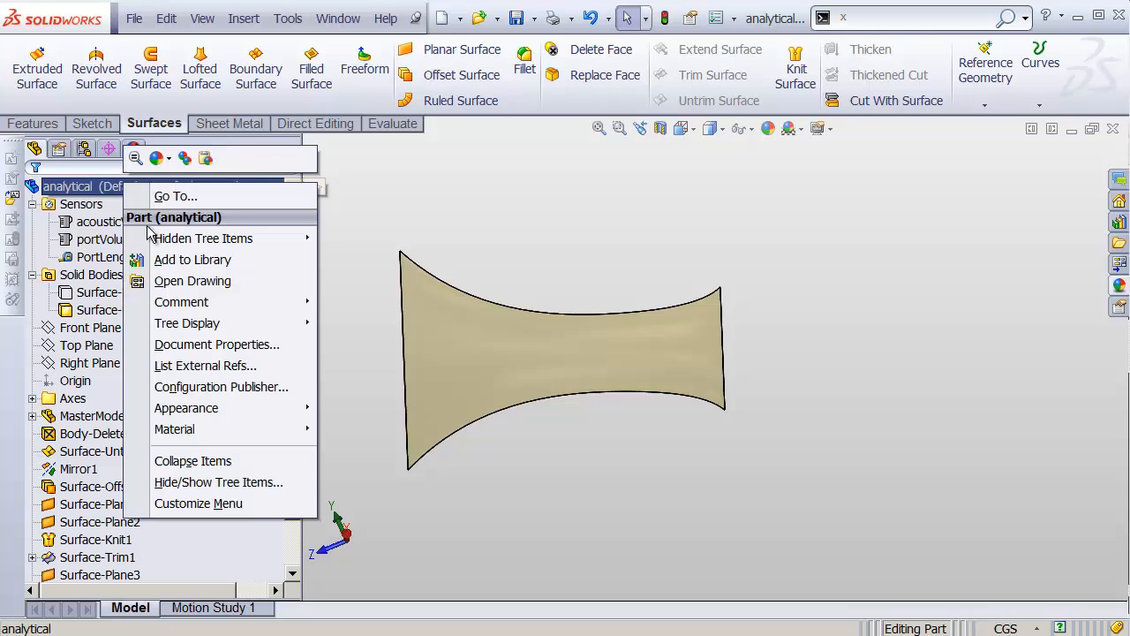
click(254, 491)
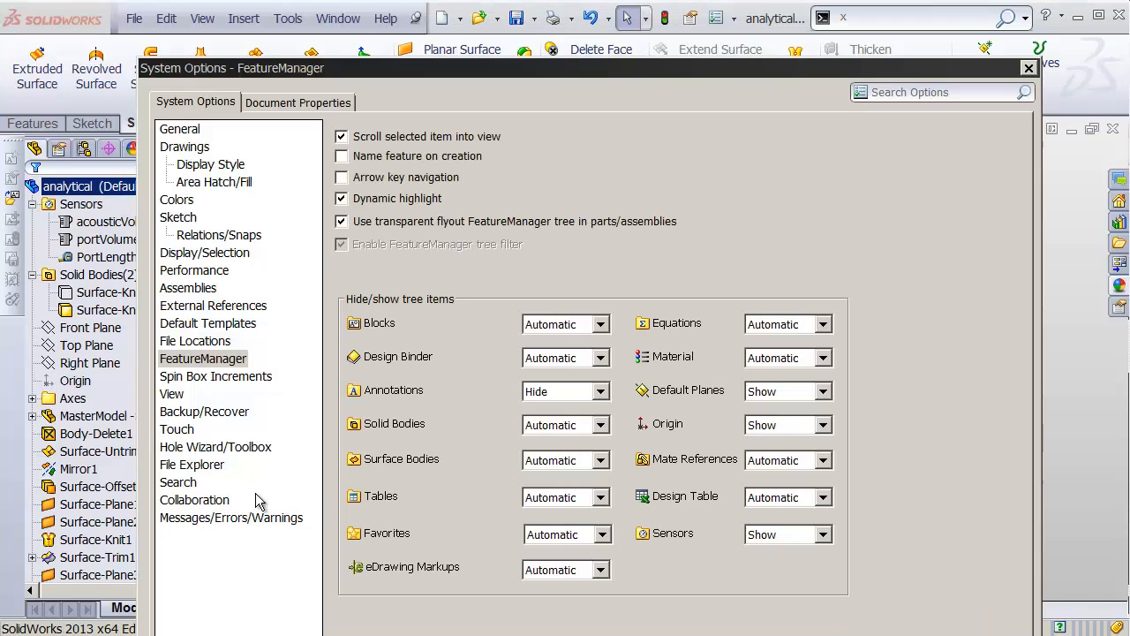
click(800, 540)
click(793, 553)
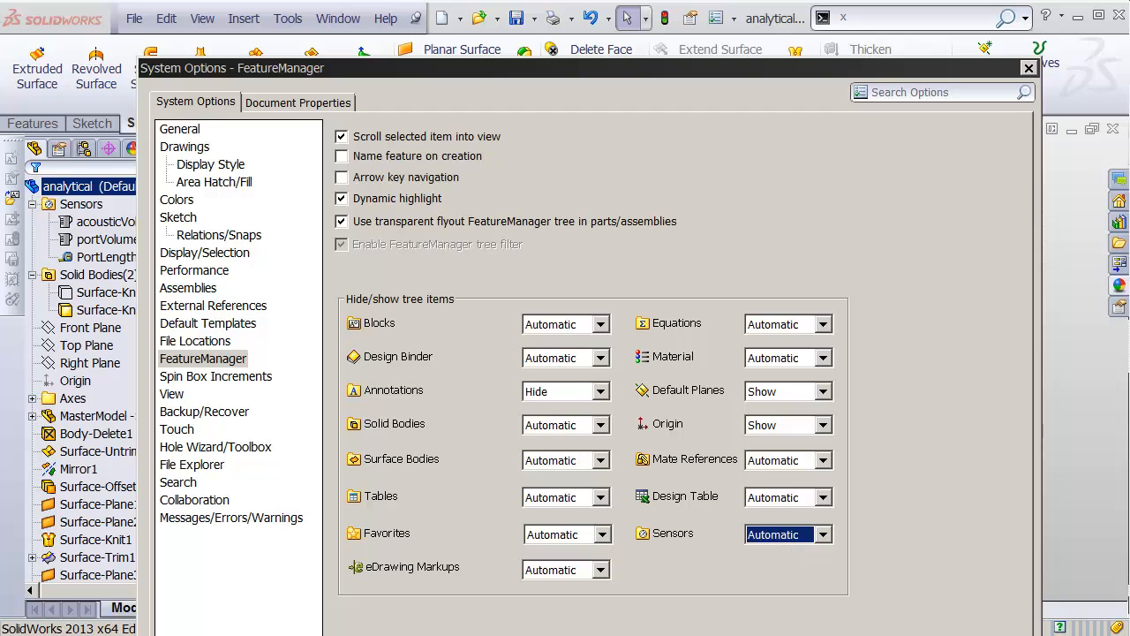
key(Return)
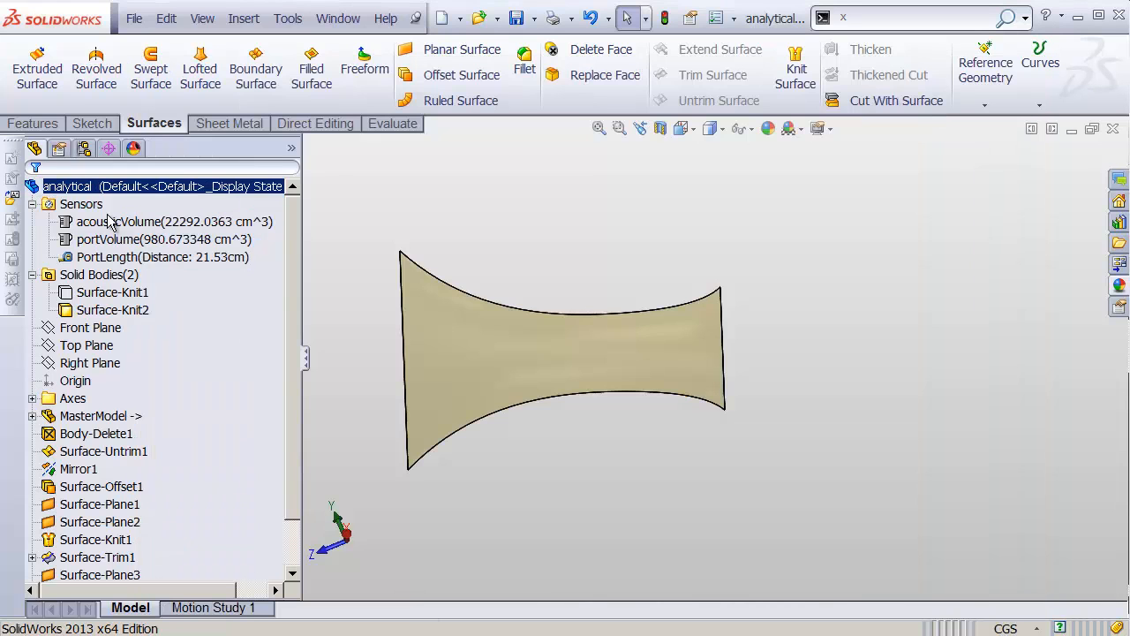
Close the analytical part and save its changes, returning to the MagDan_M8 assembly.
click(106, 257)
click(119, 239)
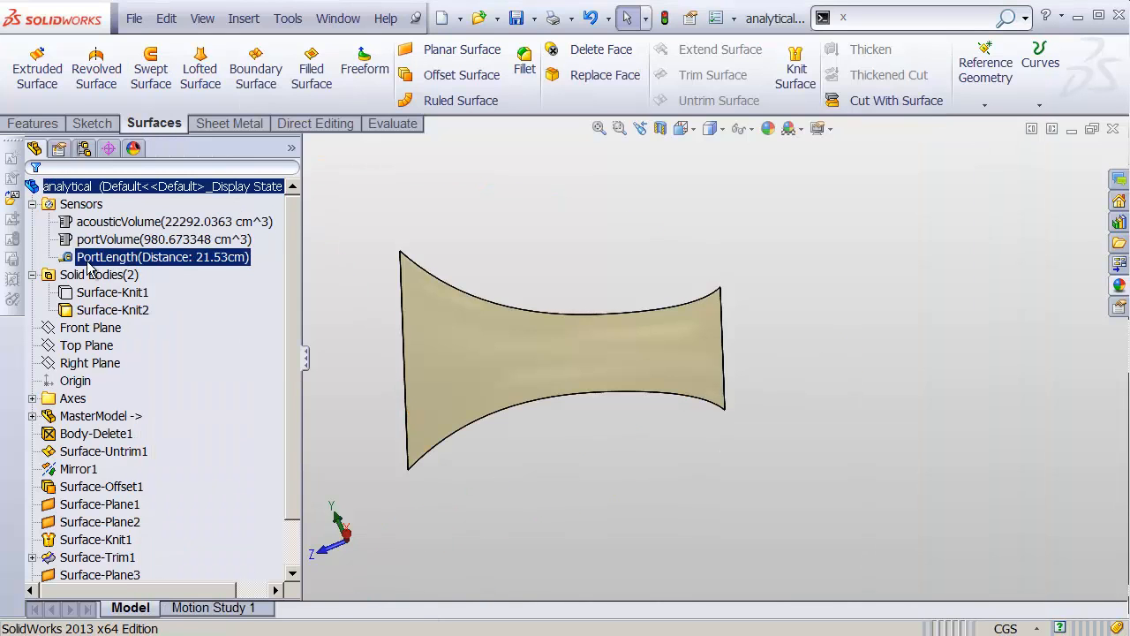
click(1114, 134)
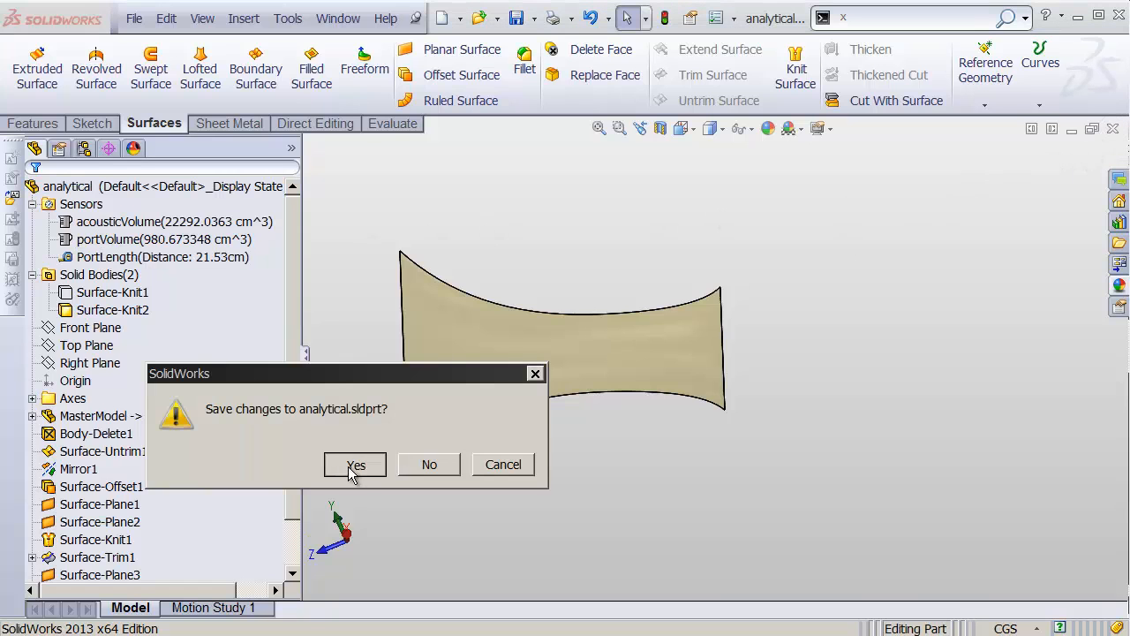
click(355, 464)
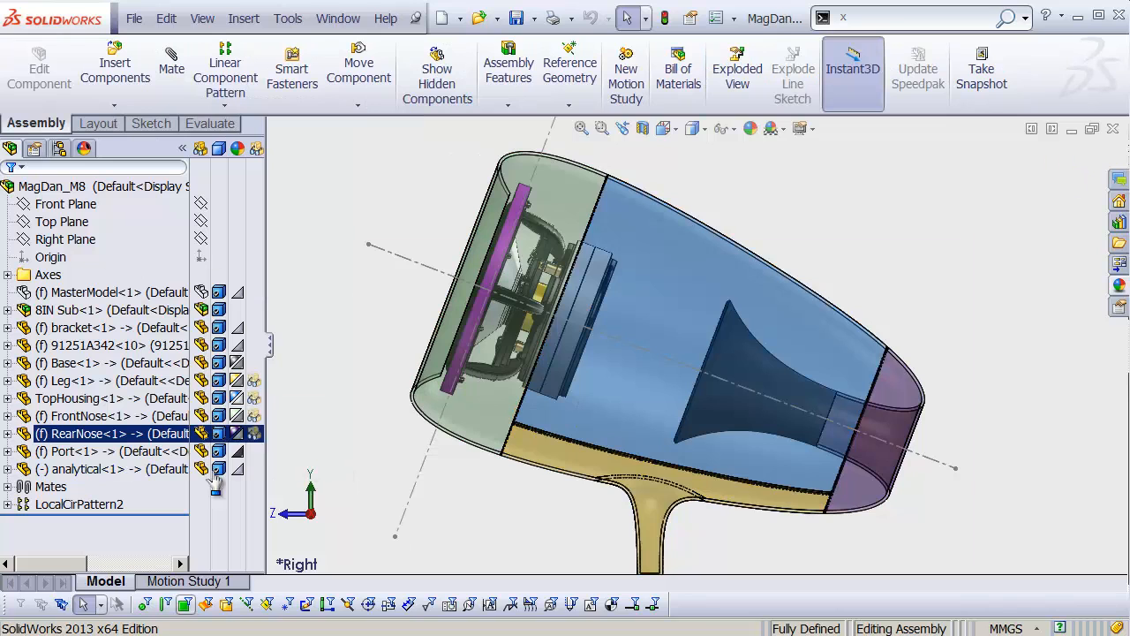
Fix the analytical component in place, hide it in the assembly, and leave it selected in the tree.
right_click(86, 472)
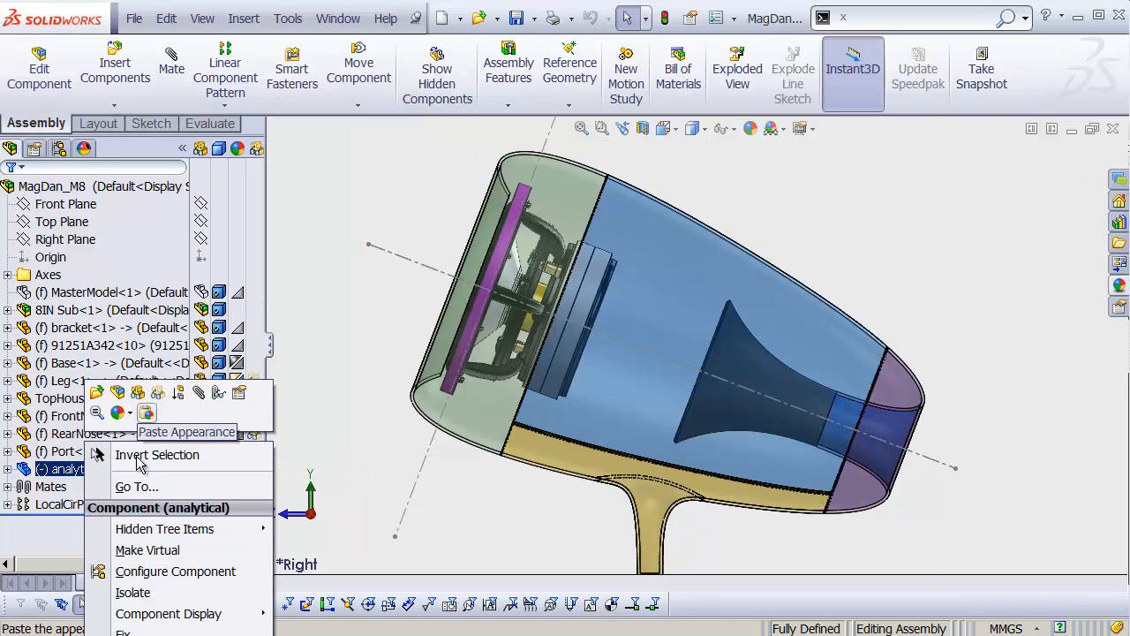
click(123, 632)
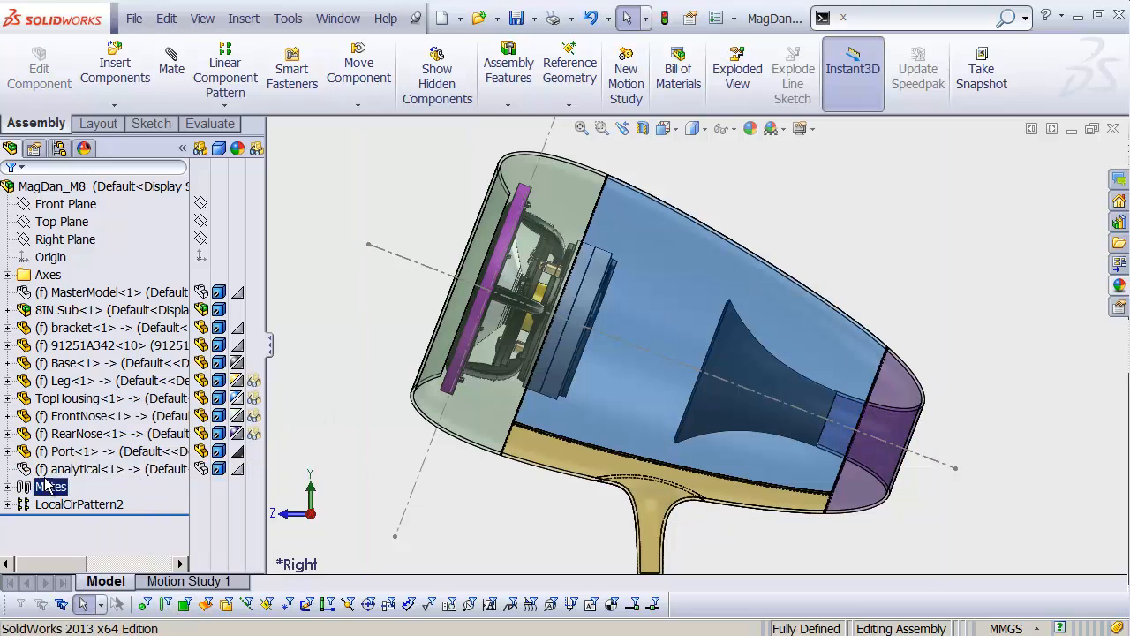
shift+middle_drag(449, 446, 433, 471)
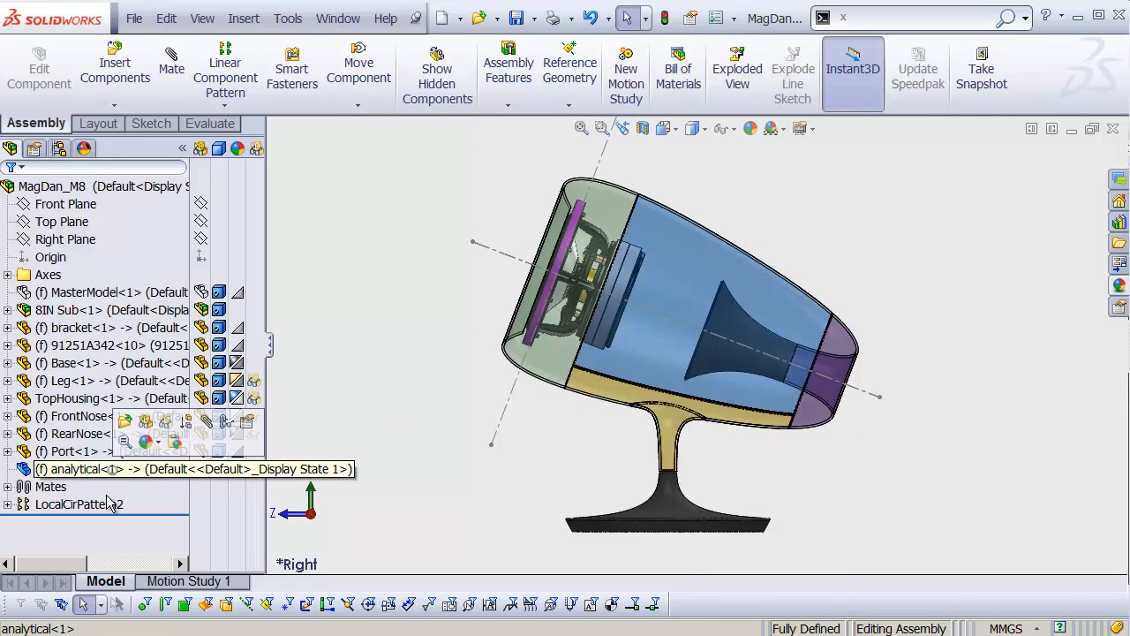
click(115, 470)
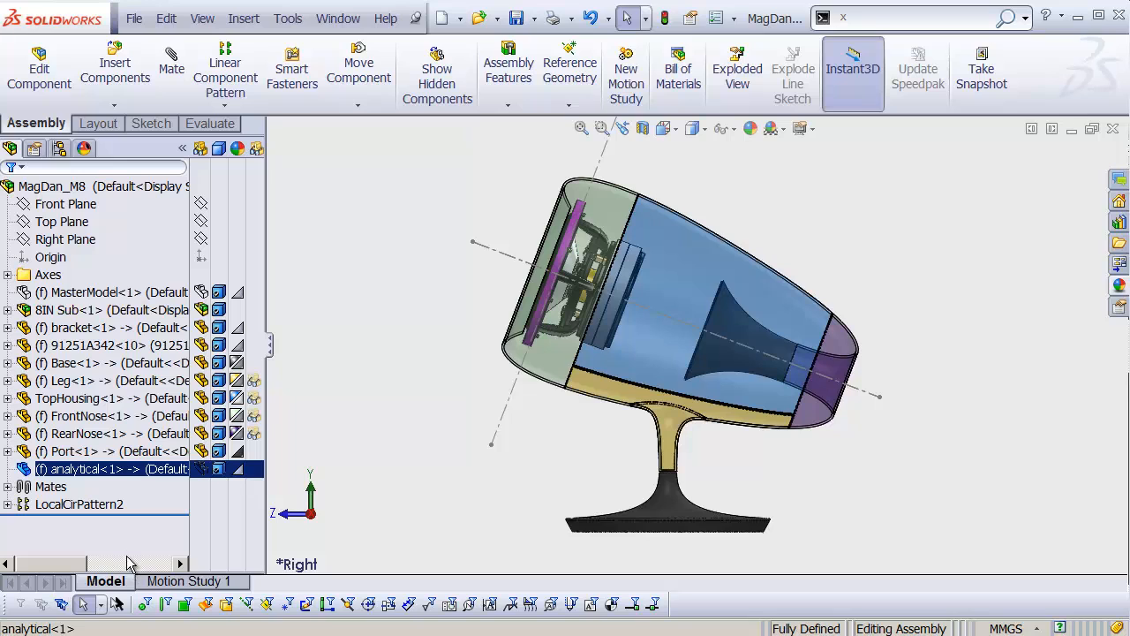